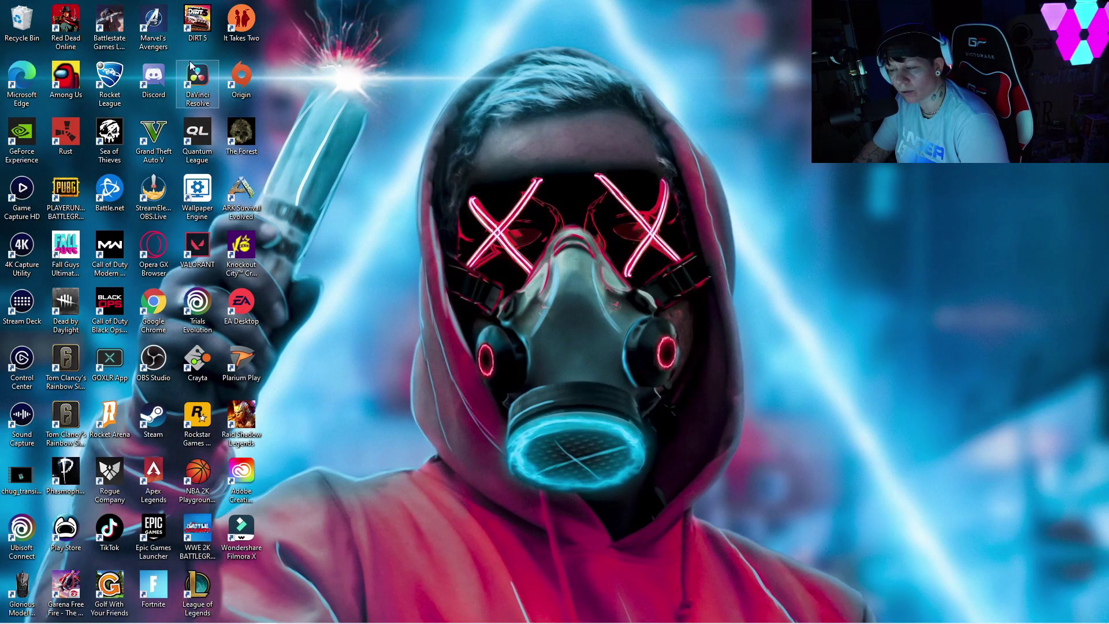
Step: Restore the DaVinci Resolve window with the HACKERS project from the taskbar
mouse_move(339, 620)
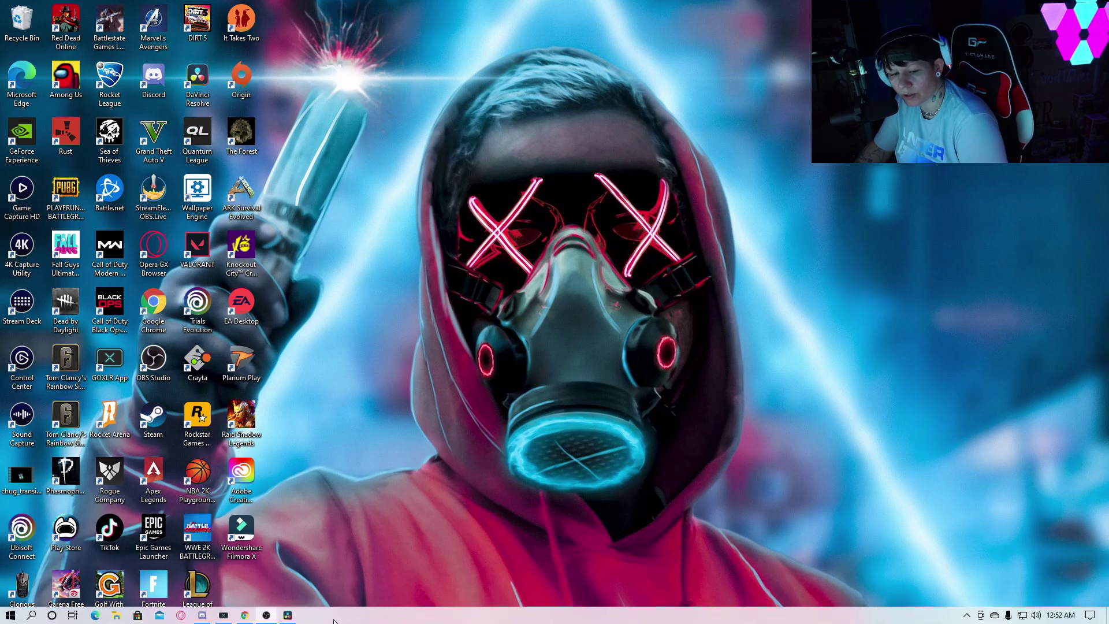
left_click(287, 615)
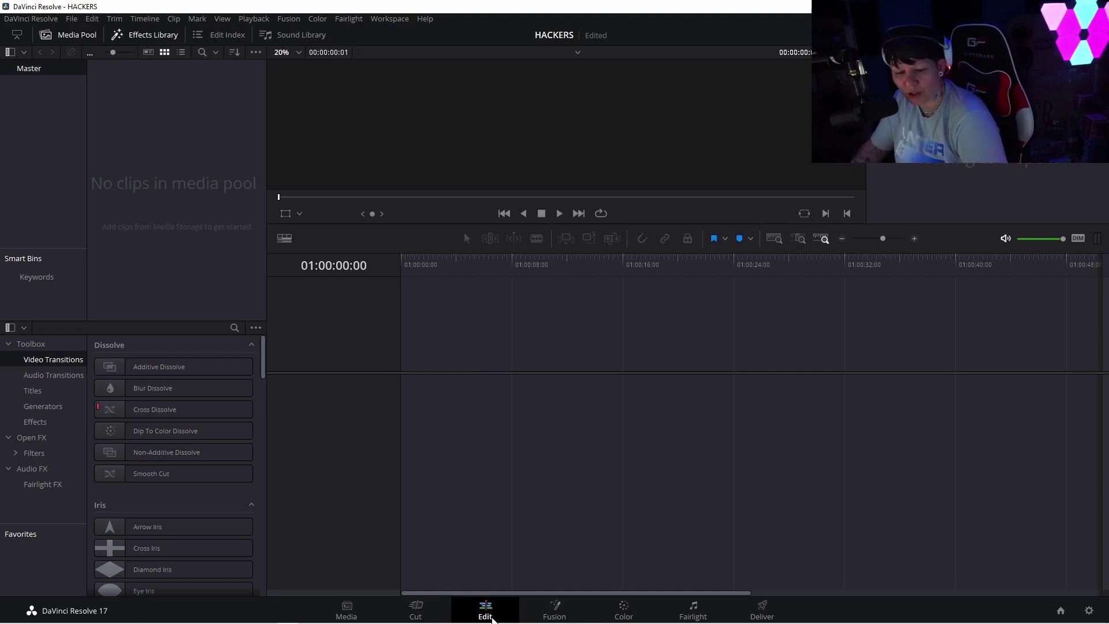
Step: Change the timeline frame rate in Project Settings from 24 to 60 fps and save
left_click(1089, 611)
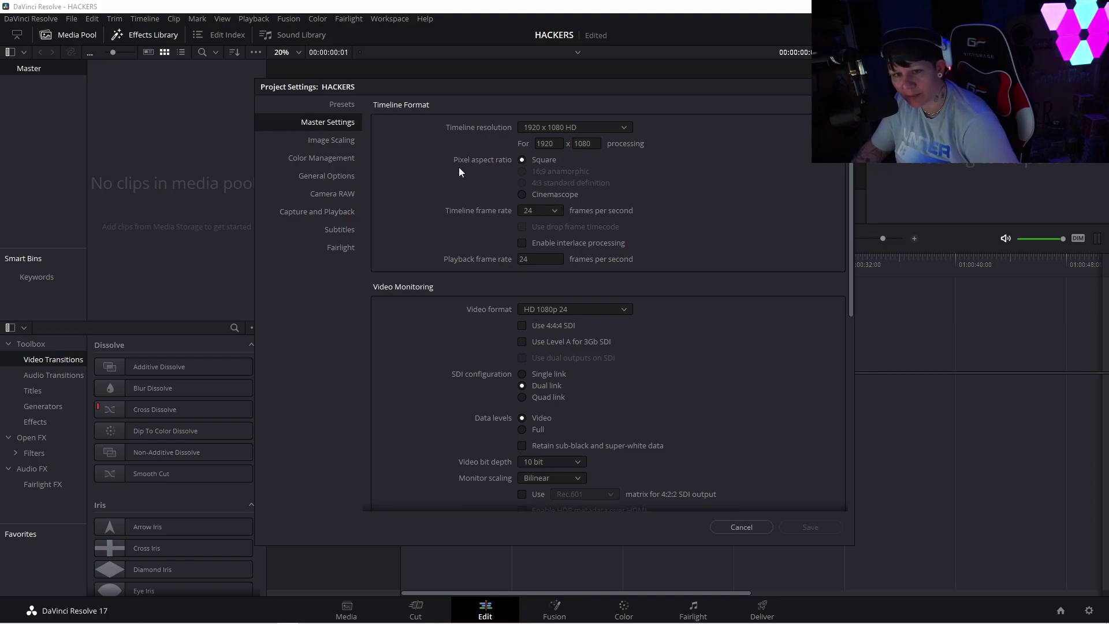
left_click(549, 212)
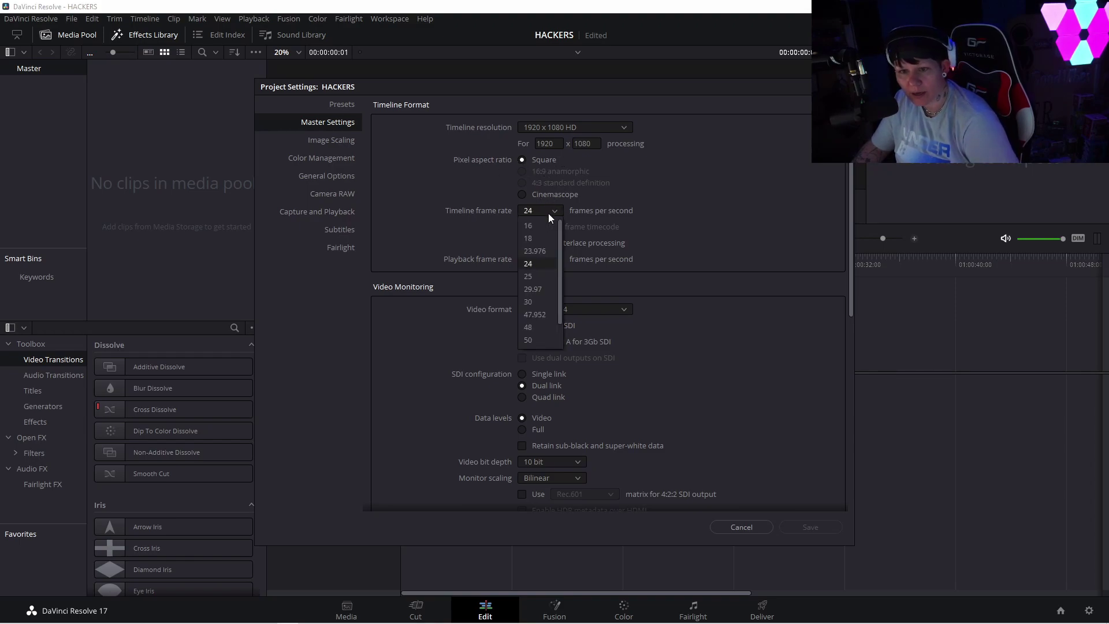
scroll(533, 341, "down", 2)
left_click(532, 336)
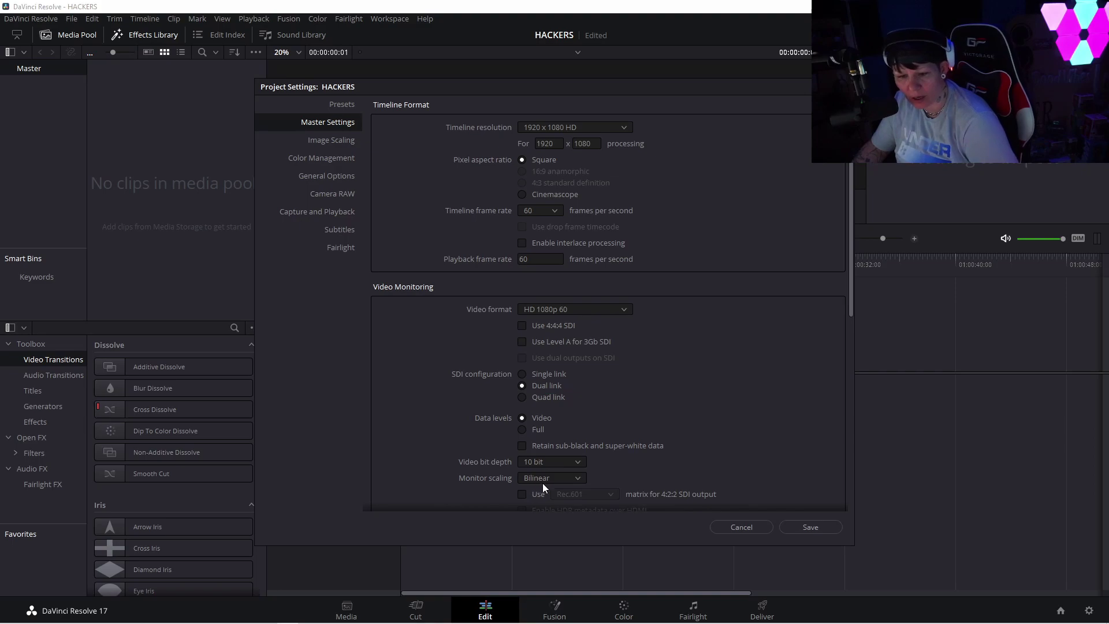
scroll(655, 462, "down", 1)
left_click(798, 525)
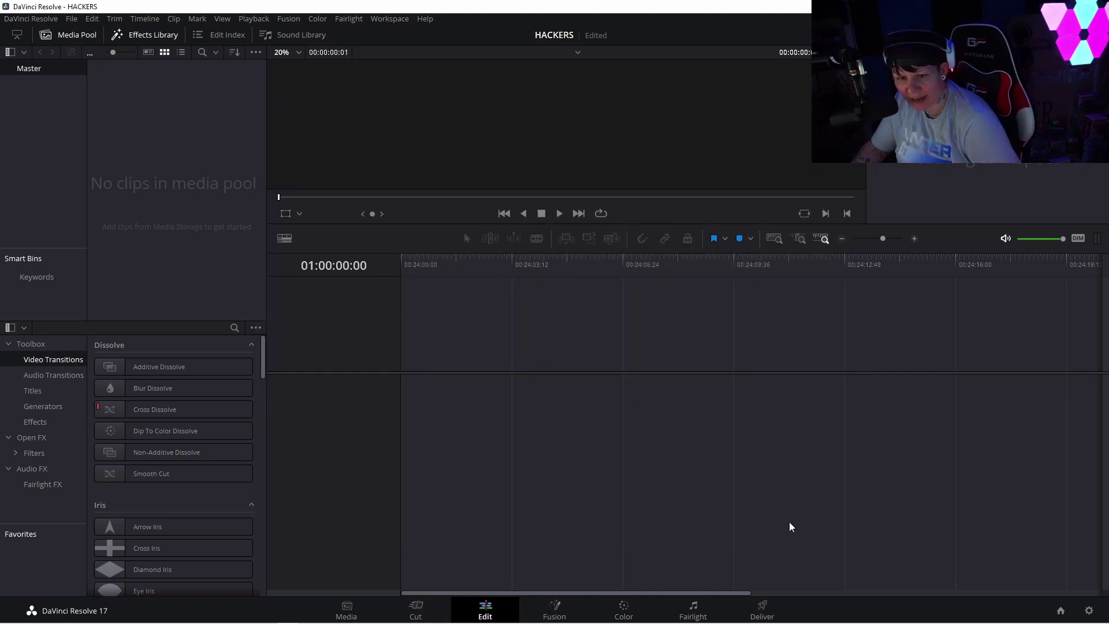
right_click(178, 162)
left_click(168, 139)
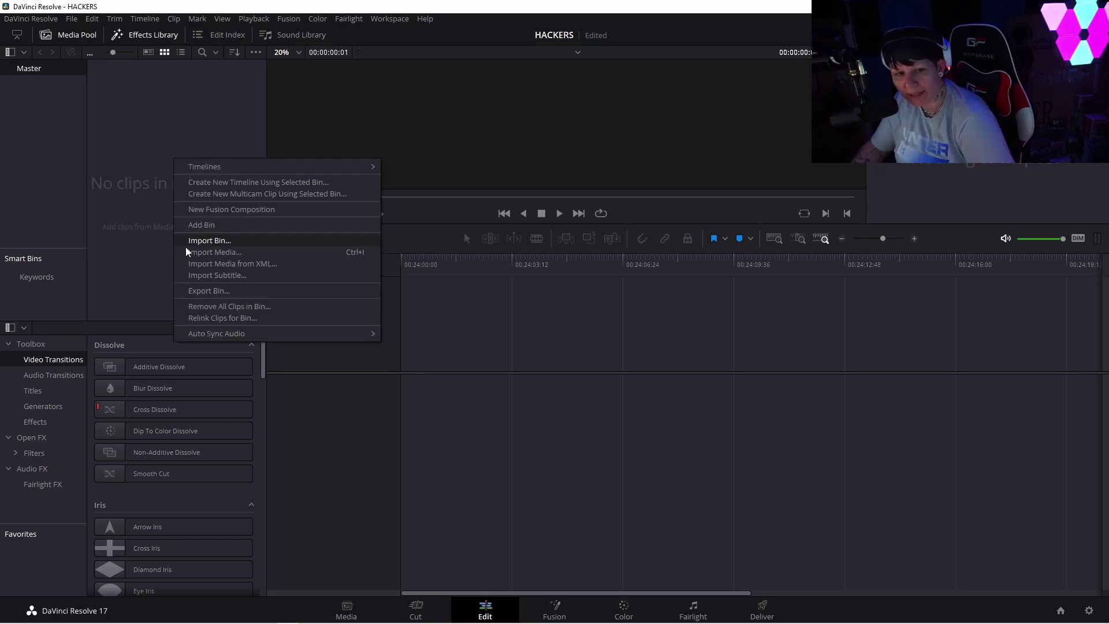
left_click(215, 251)
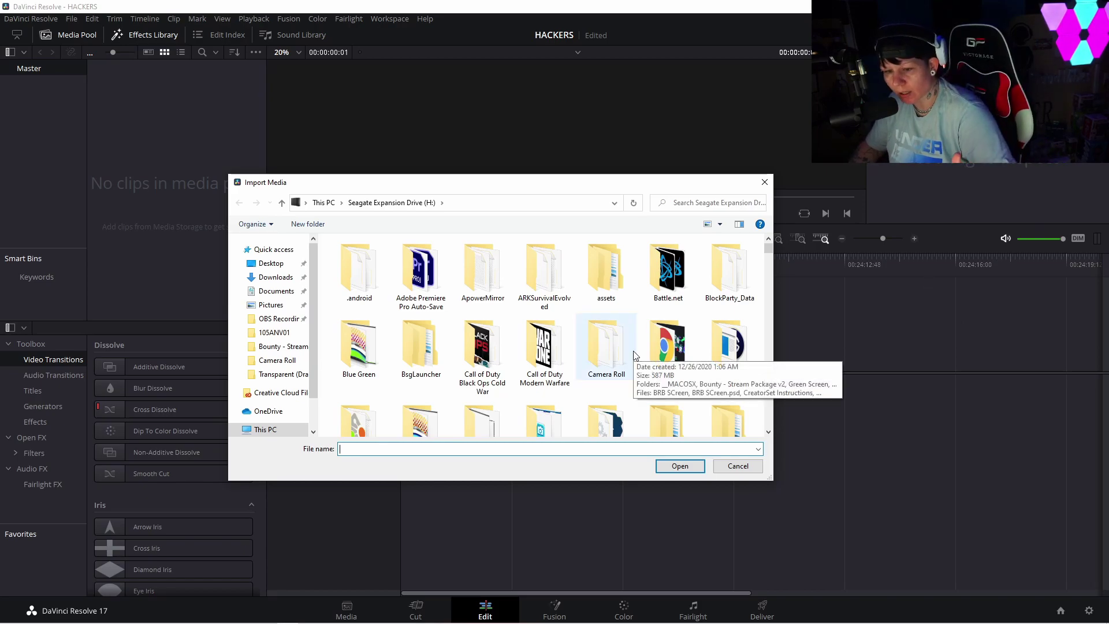
left_click(278, 321)
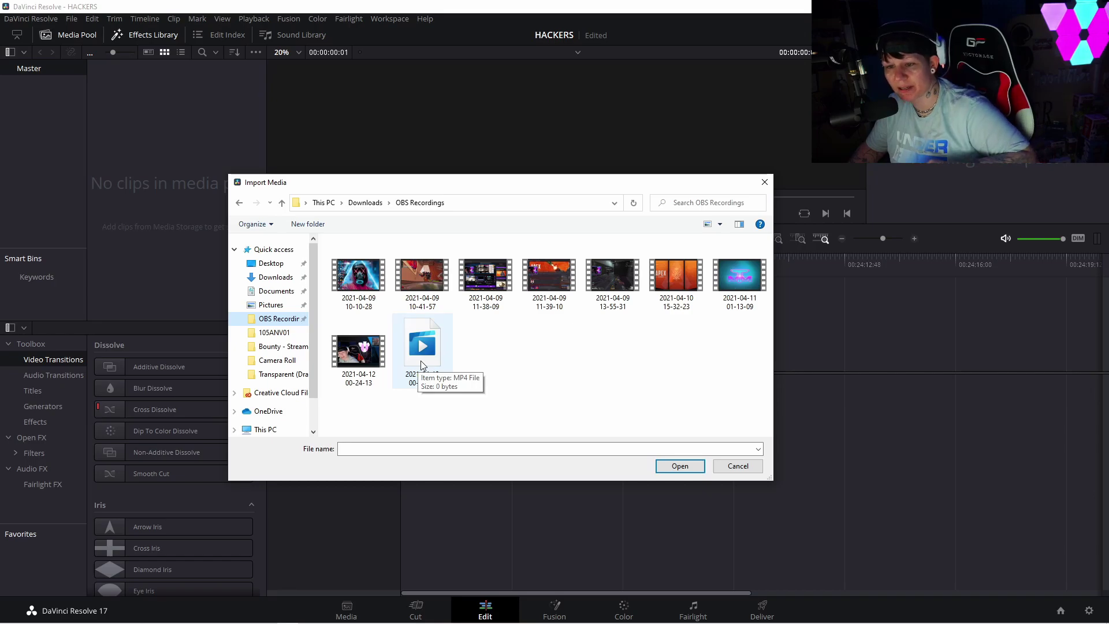
left_click(356, 359)
left_click(662, 468)
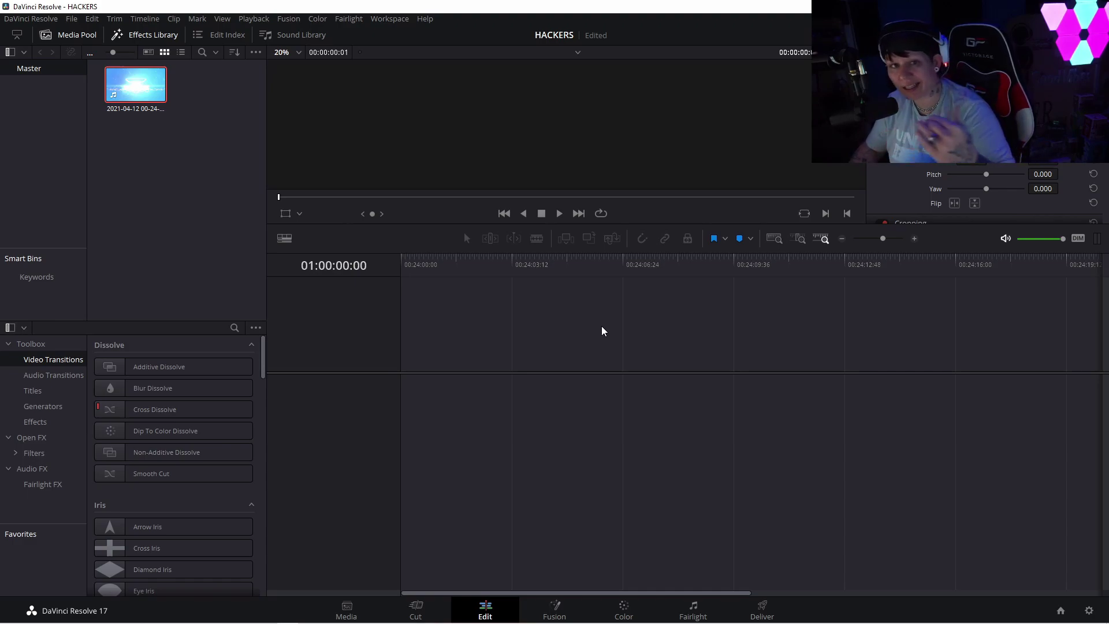
Step: Import the creator-code overlay clip from the Seagate drive's Camera Roll/Transparent folder
right_click(173, 200)
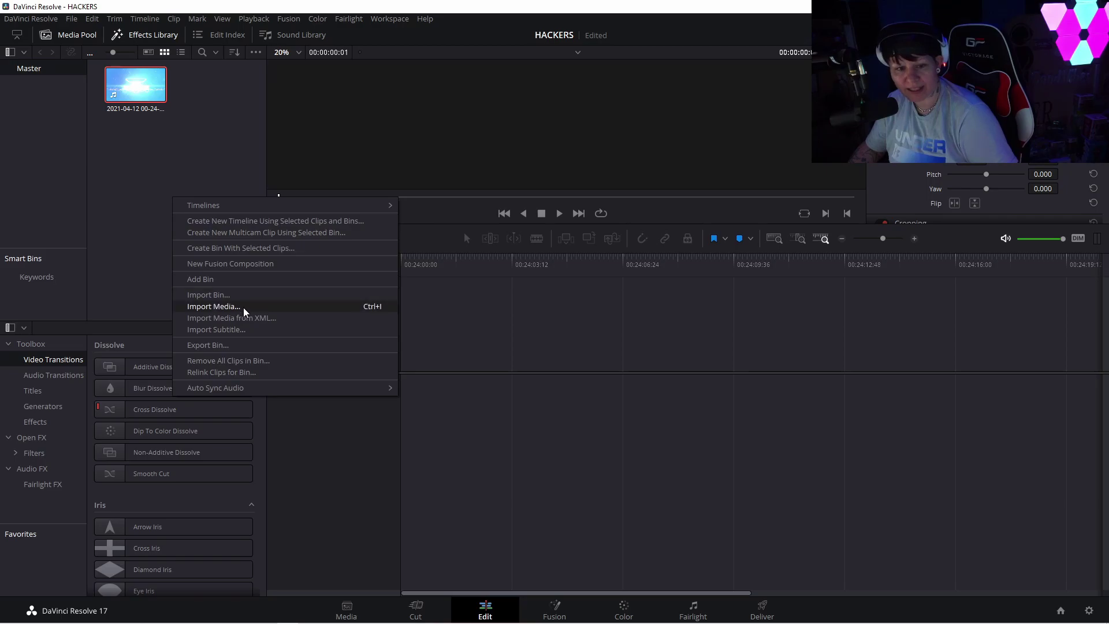
left_click(213, 307)
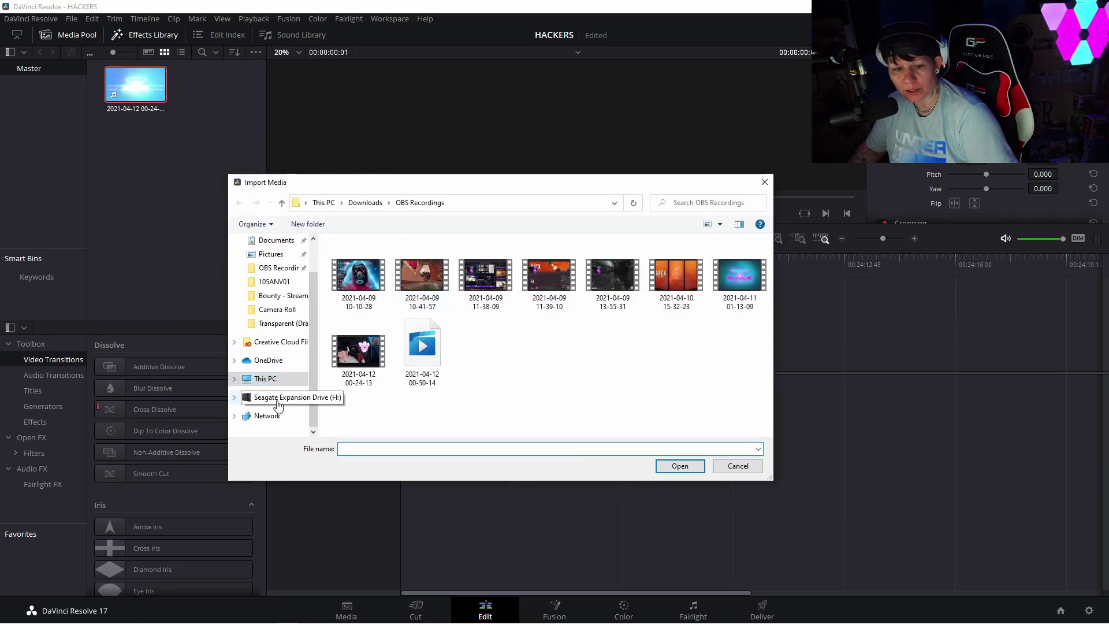
left_click(277, 399)
scroll(483, 316, "down", 3)
scroll(519, 341, "up", 3)
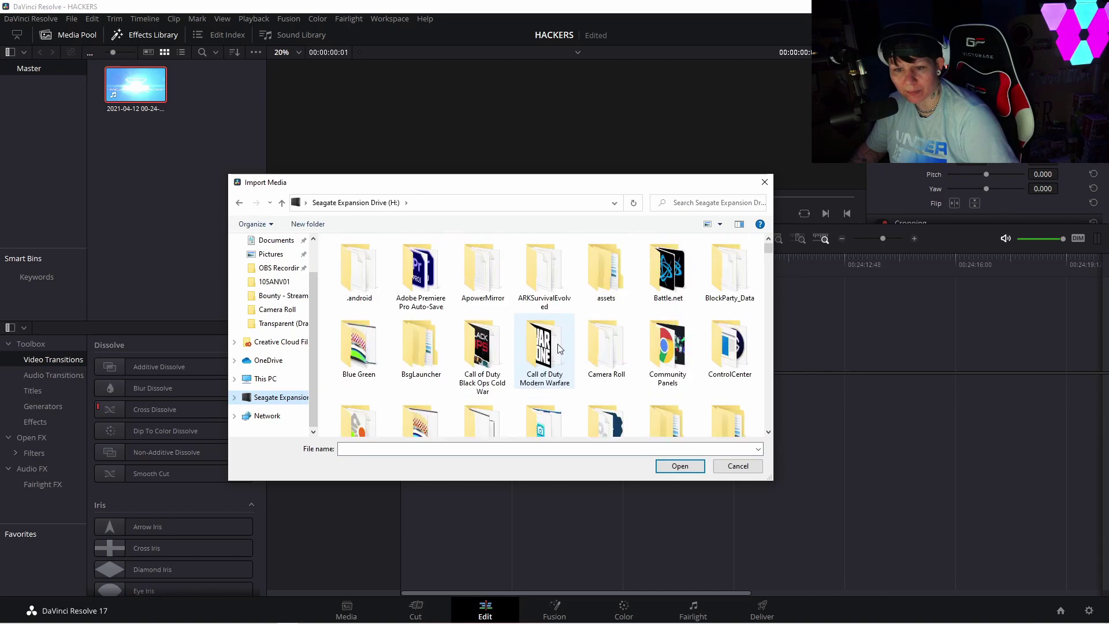
double_click(611, 360)
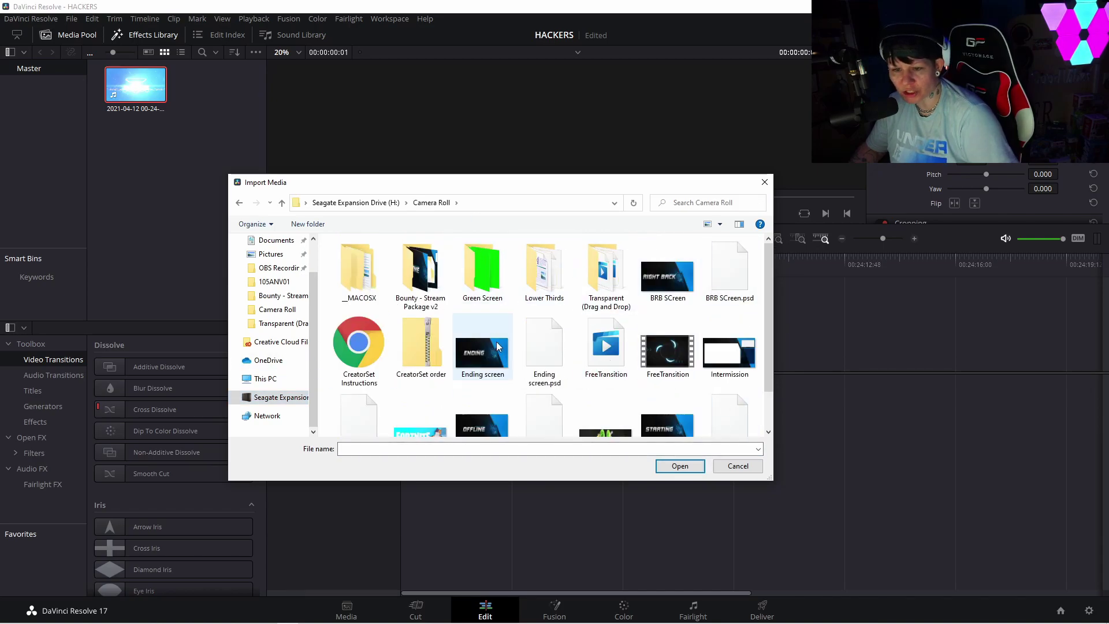
double_click(612, 271)
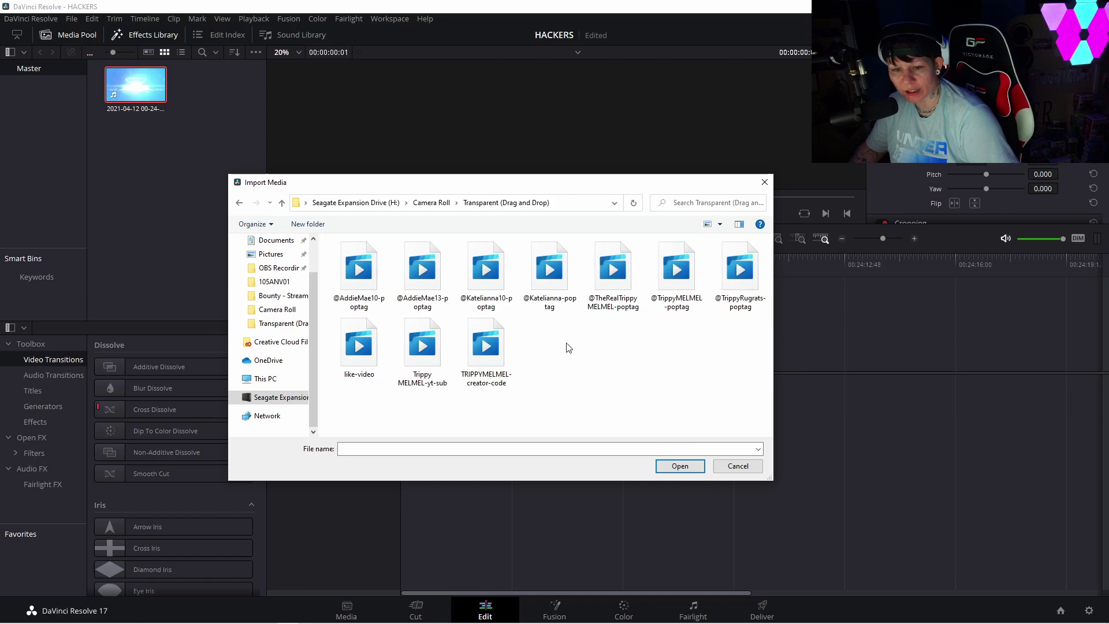
double_click(498, 341)
Step: Import the subscribe overlay video and like-video.mov from the same folder
right_click(168, 207)
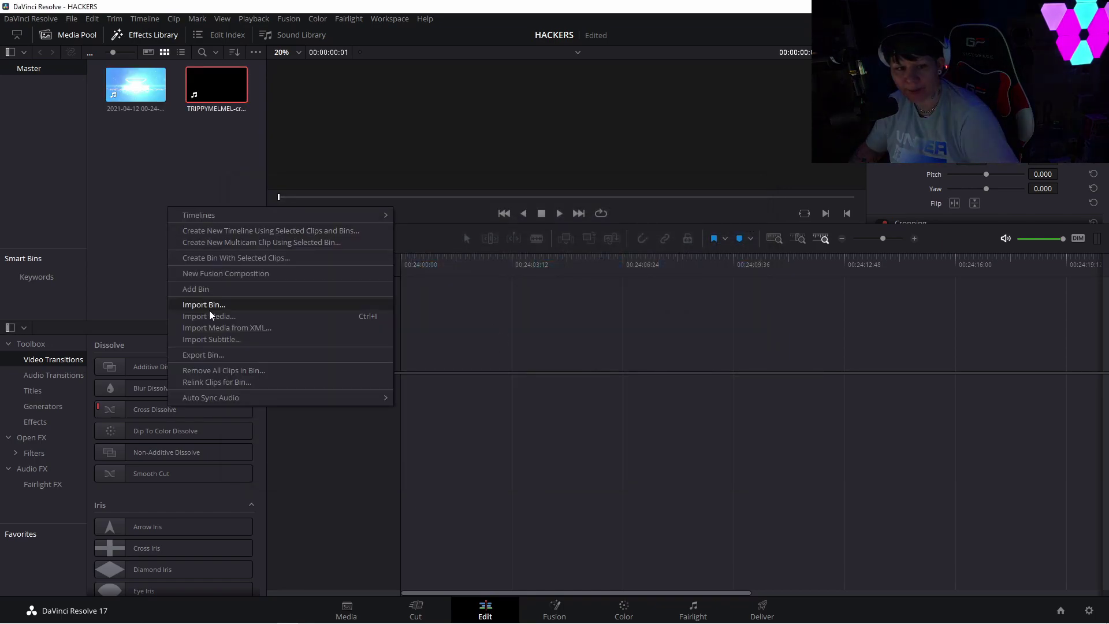
left_click(217, 316)
left_click(425, 358)
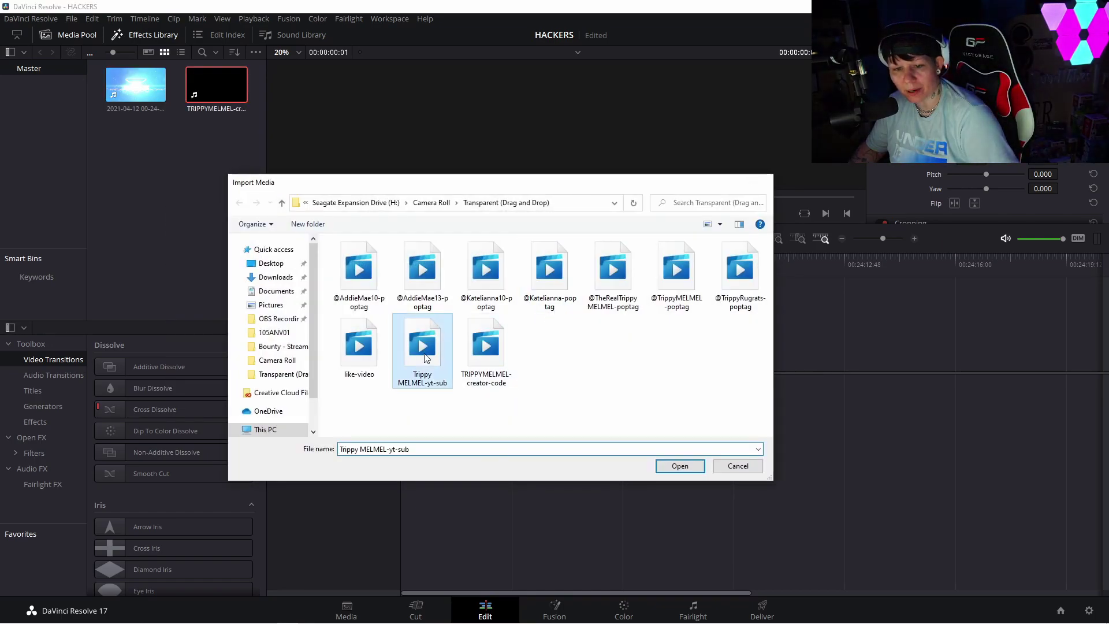
double_click(425, 358)
right_click(185, 242)
left_click(225, 346)
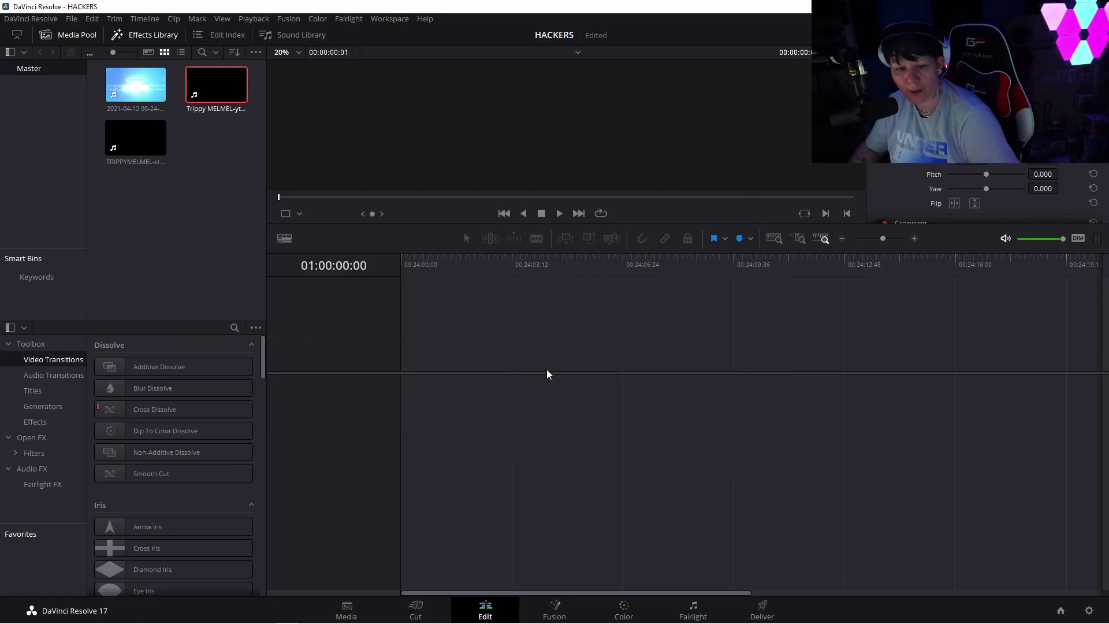
left_click(362, 351)
double_click(362, 351)
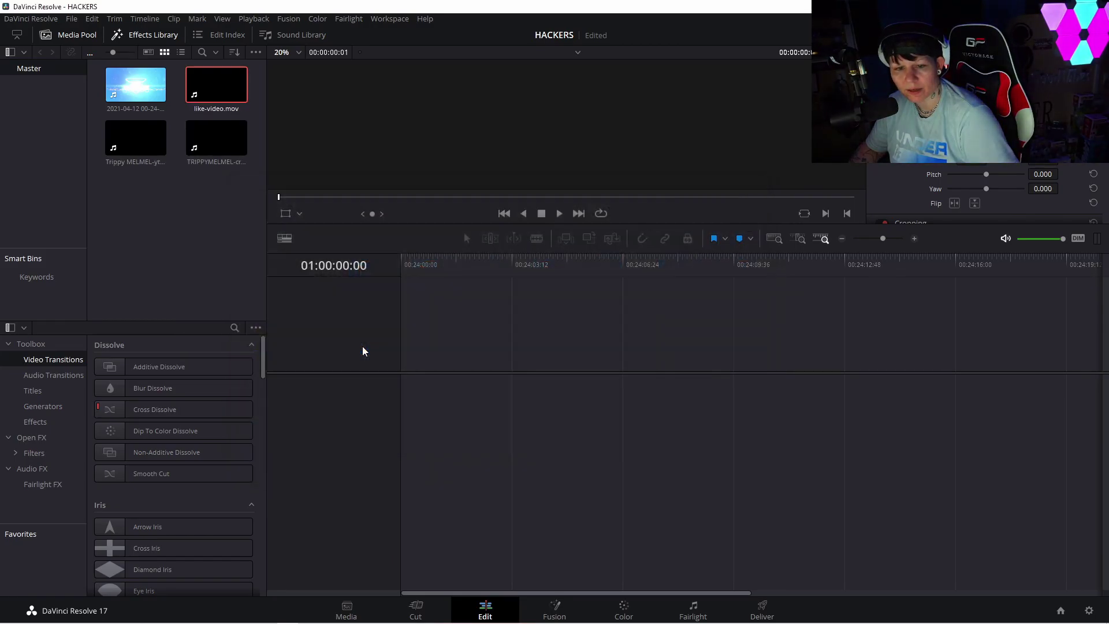
Step: Import the TrippyChuck.png cartoon character image from the Seagate drive's top level
right_click(168, 236)
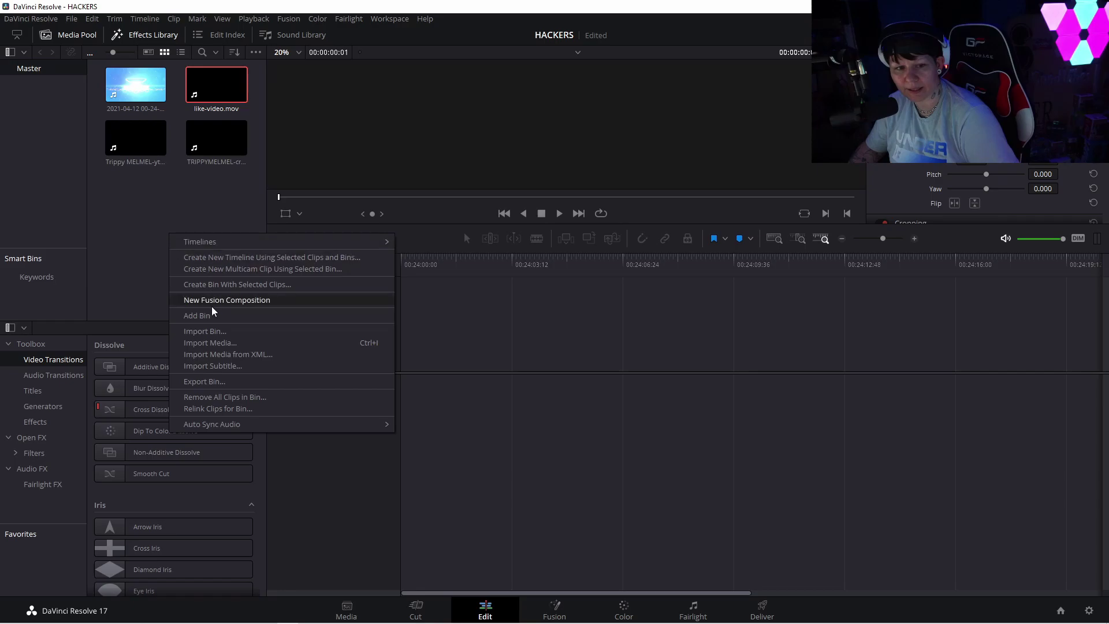
left_click(213, 343)
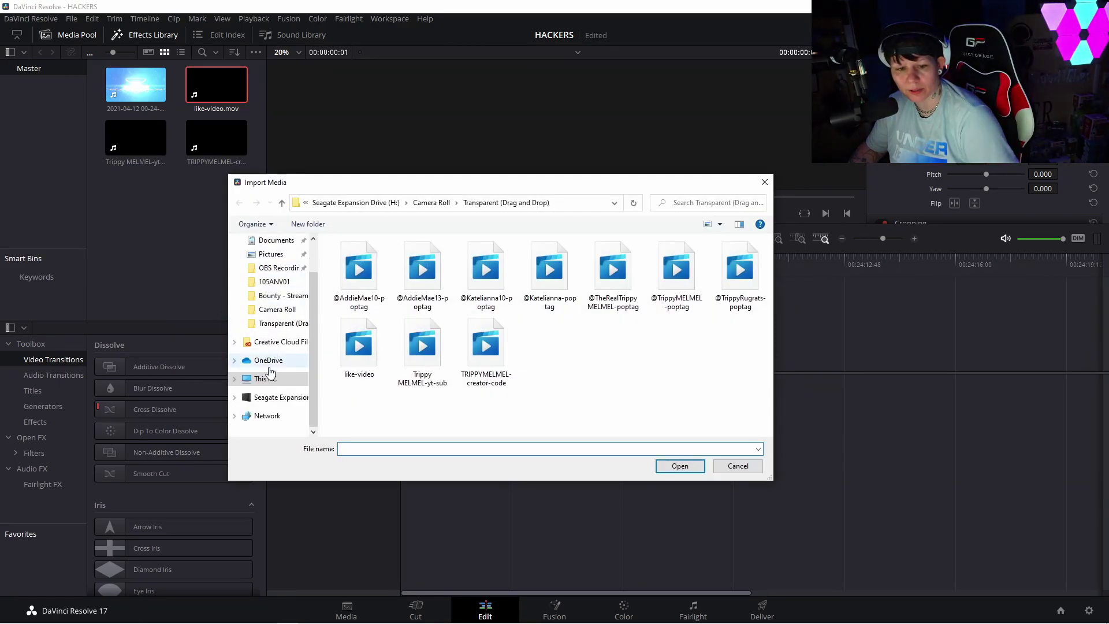
left_click(261, 397)
left_click_drag(768, 254, 770, 392)
scroll(718, 411, "down", 5)
scroll(670, 386, "up", 1)
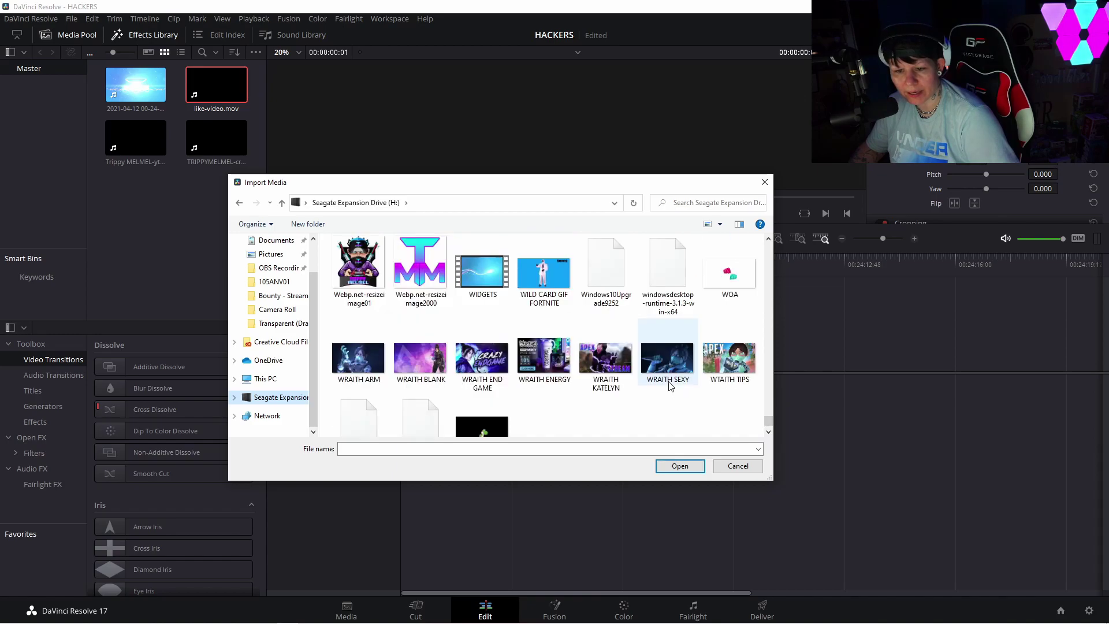
scroll(664, 384, "up", 1)
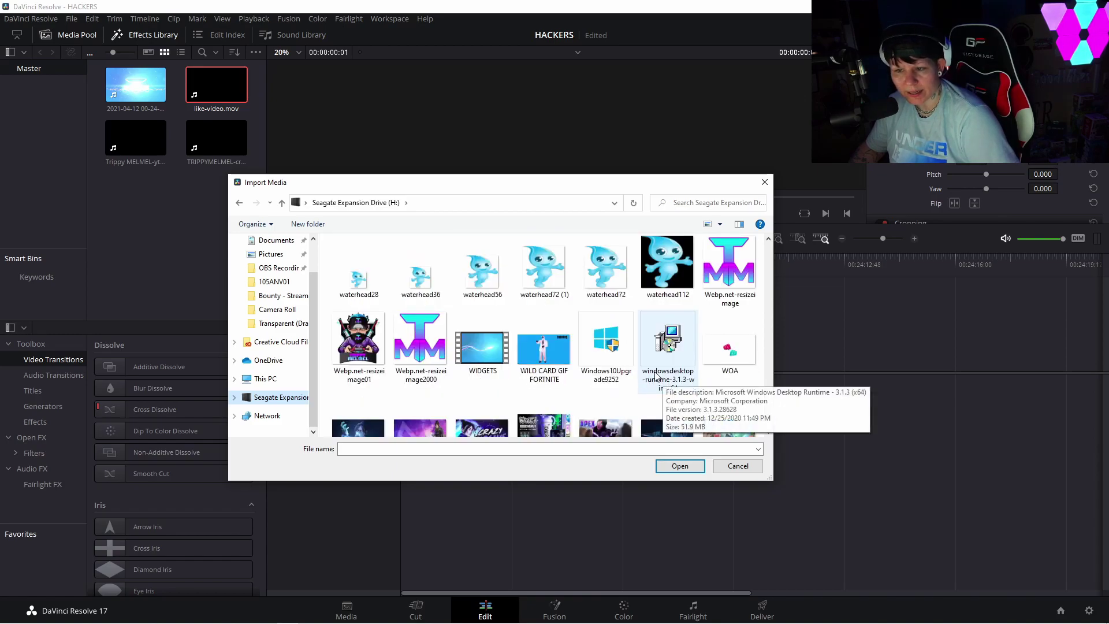
scroll(655, 377, "up", 3)
scroll(655, 377, "down", 1)
scroll(655, 377, "up", 2)
scroll(656, 376, "up", 4)
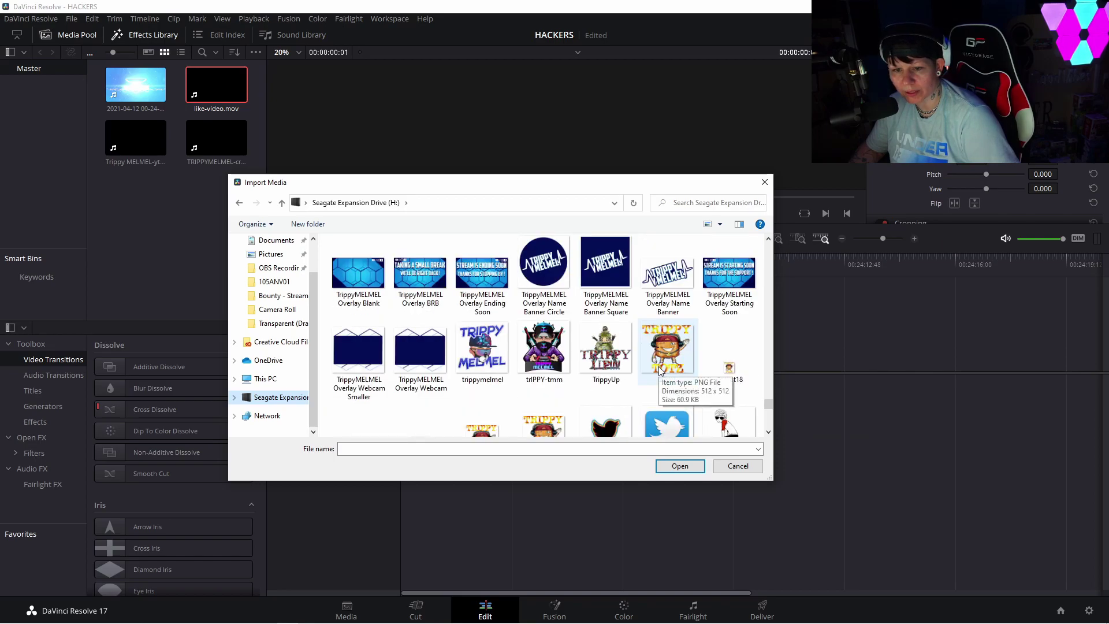
scroll(661, 369, "up", 2)
left_click(465, 342)
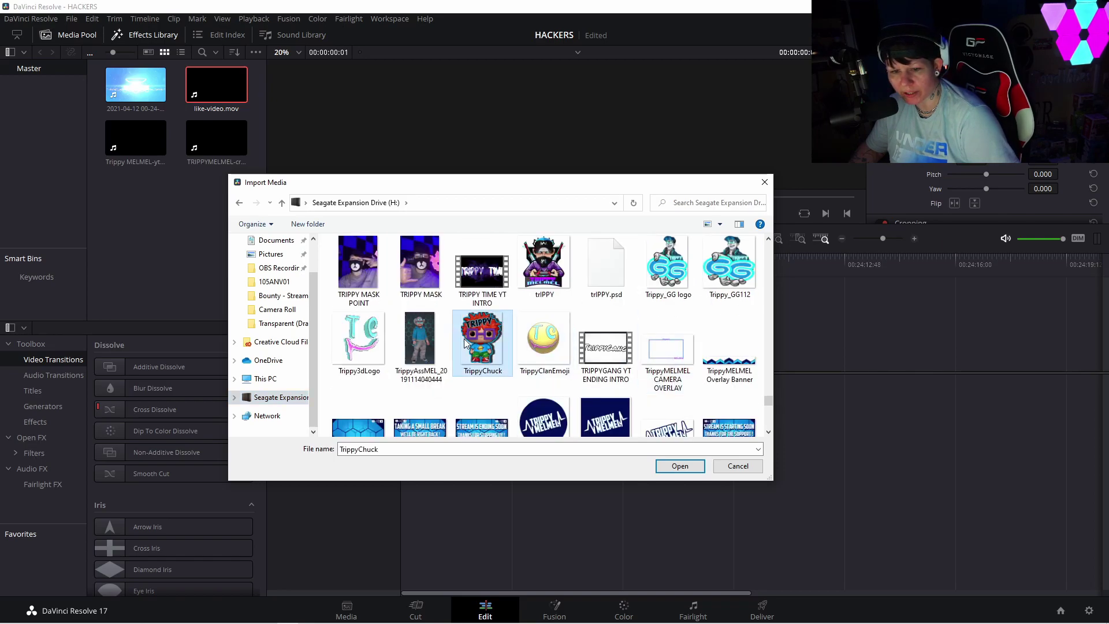
left_click(680, 466)
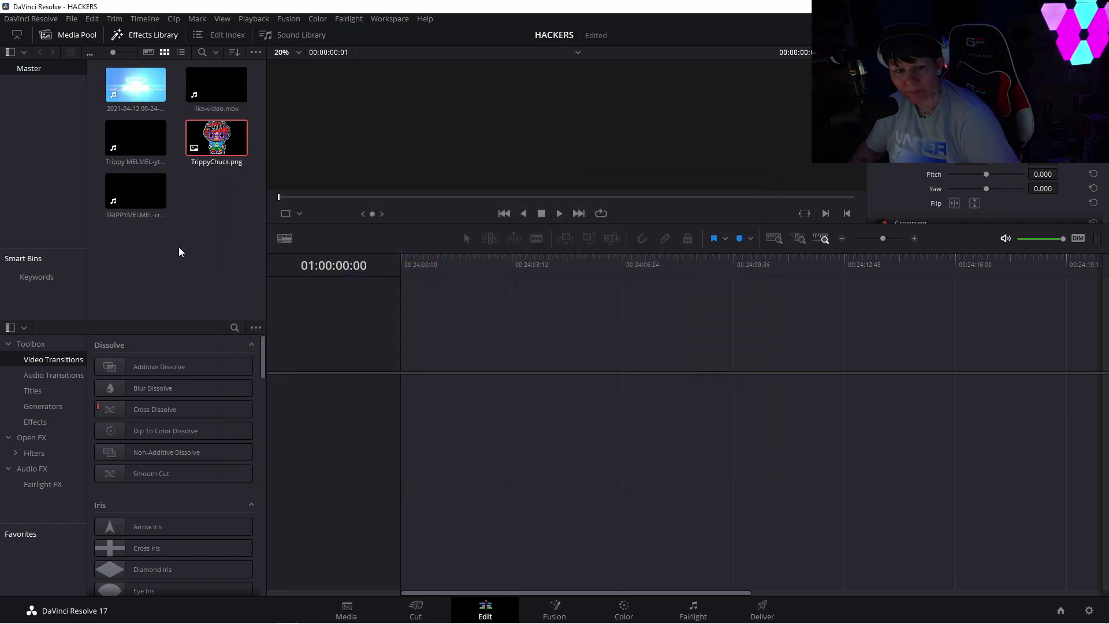
Step: Import the TMM NEW LOGO image from the Downloads folder into the media pool
right_click(184, 249)
left_click(223, 354)
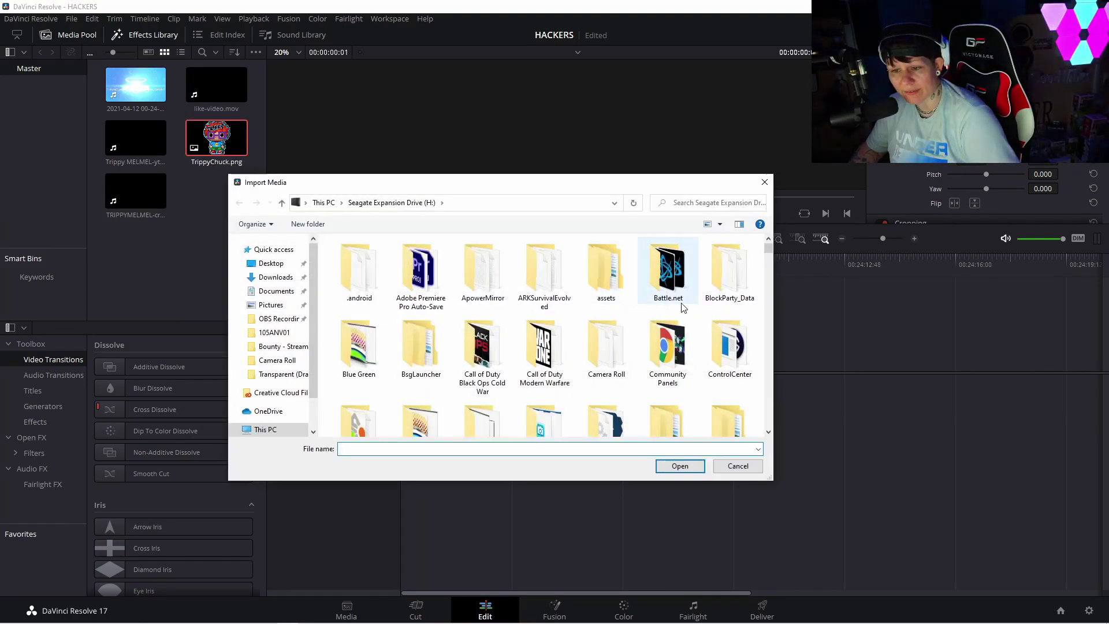
left_click_drag(768, 249, 764, 276)
scroll(676, 351, "down", 5)
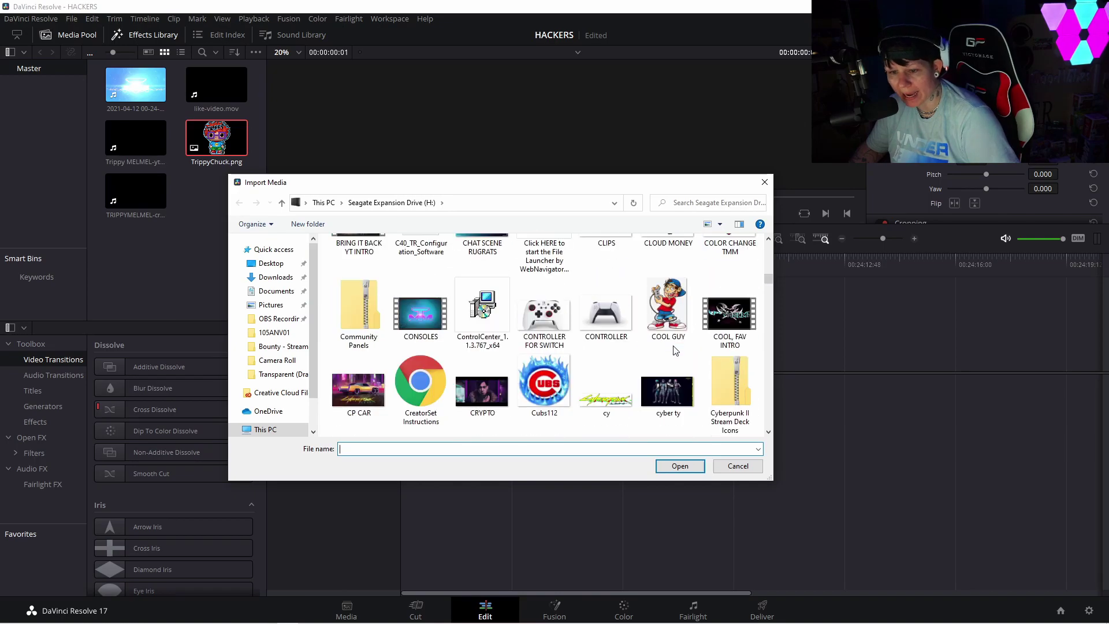
scroll(676, 351, "down", 4)
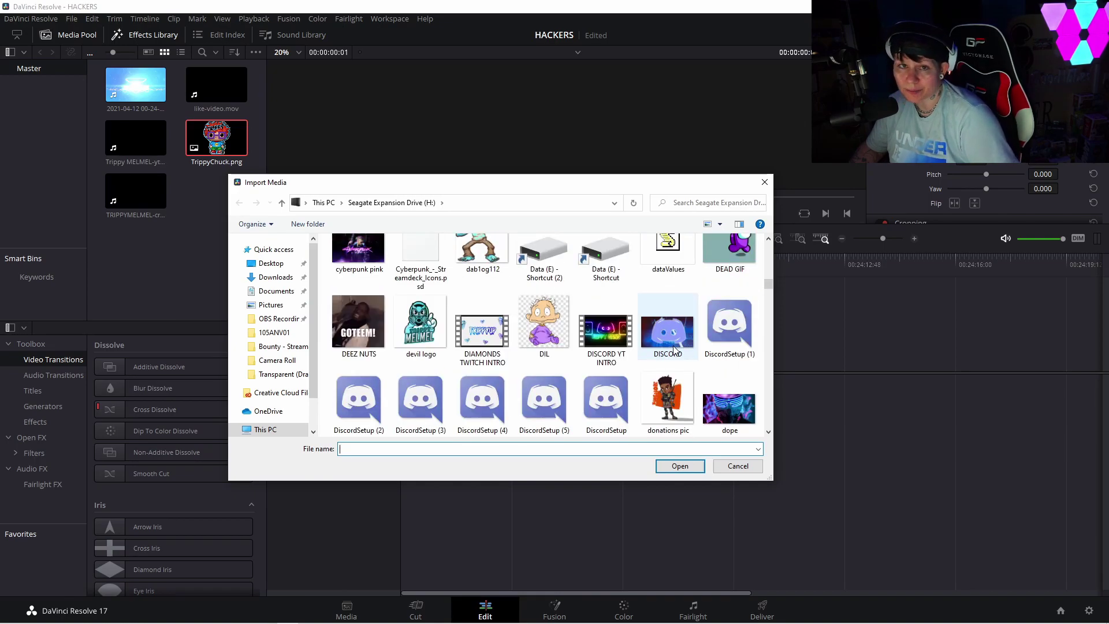
scroll(675, 349, "down", 8)
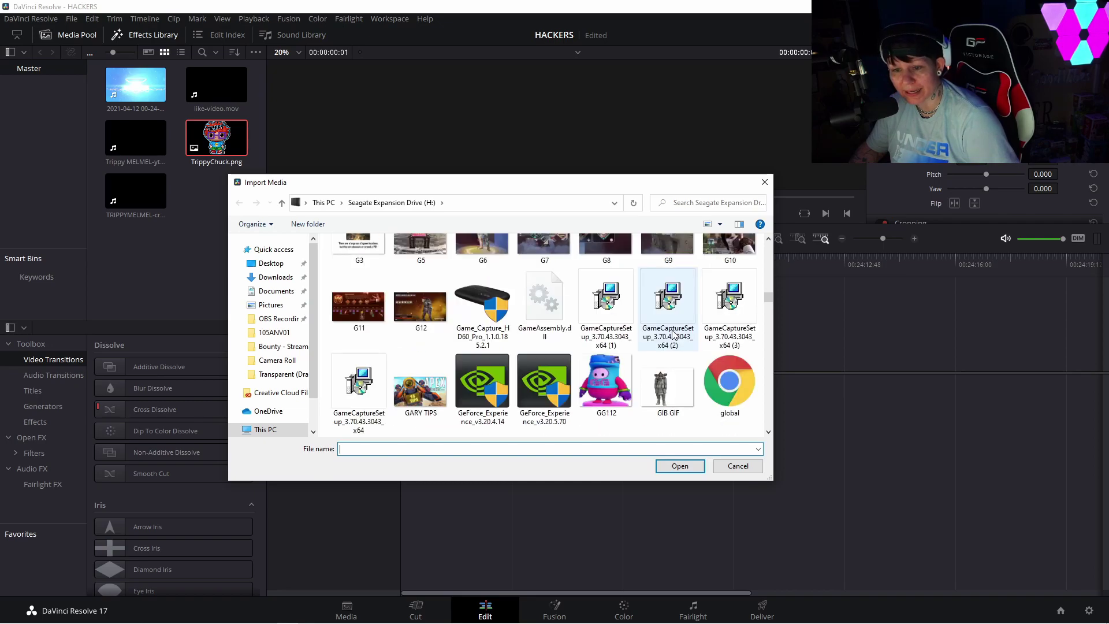
scroll(673, 333, "down", 2)
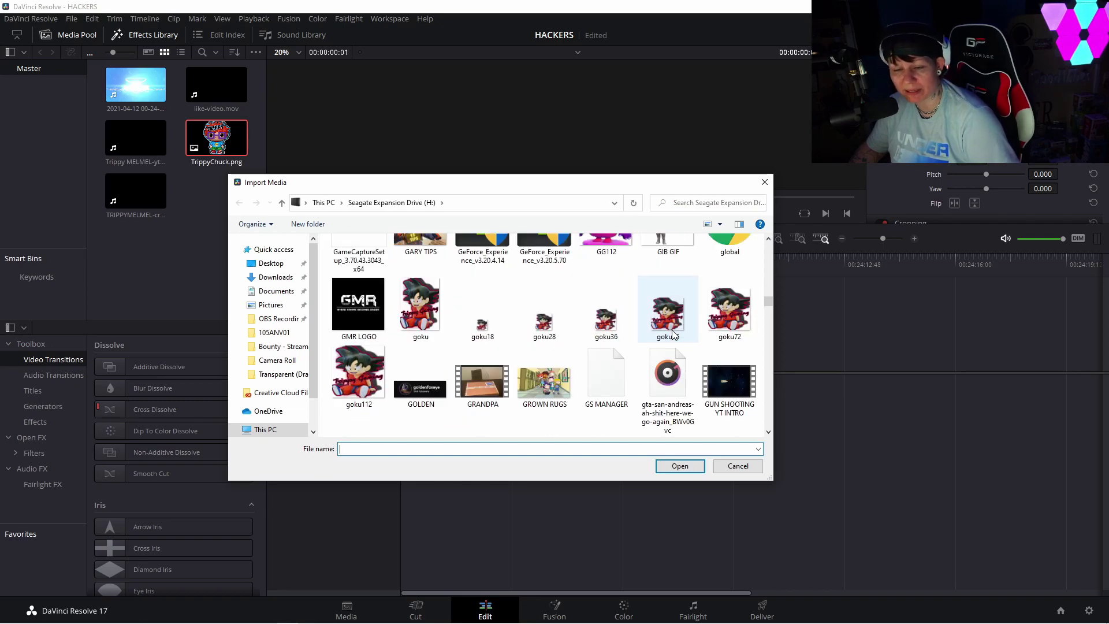
scroll(673, 334, "down", 3)
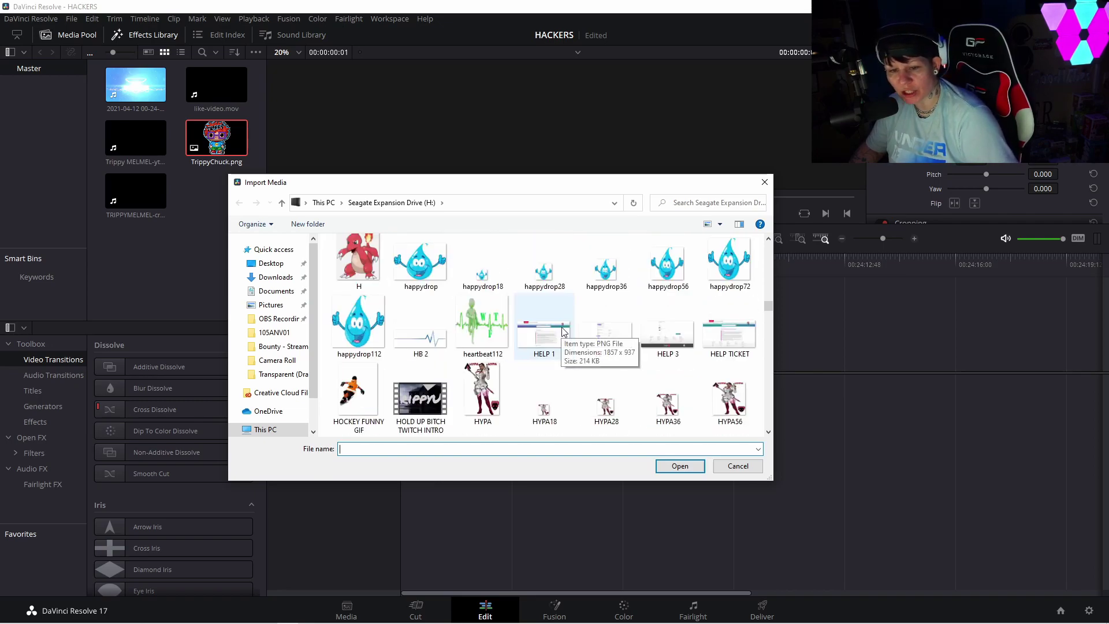
scroll(563, 331, "down", 4)
scroll(563, 331, "up", 1)
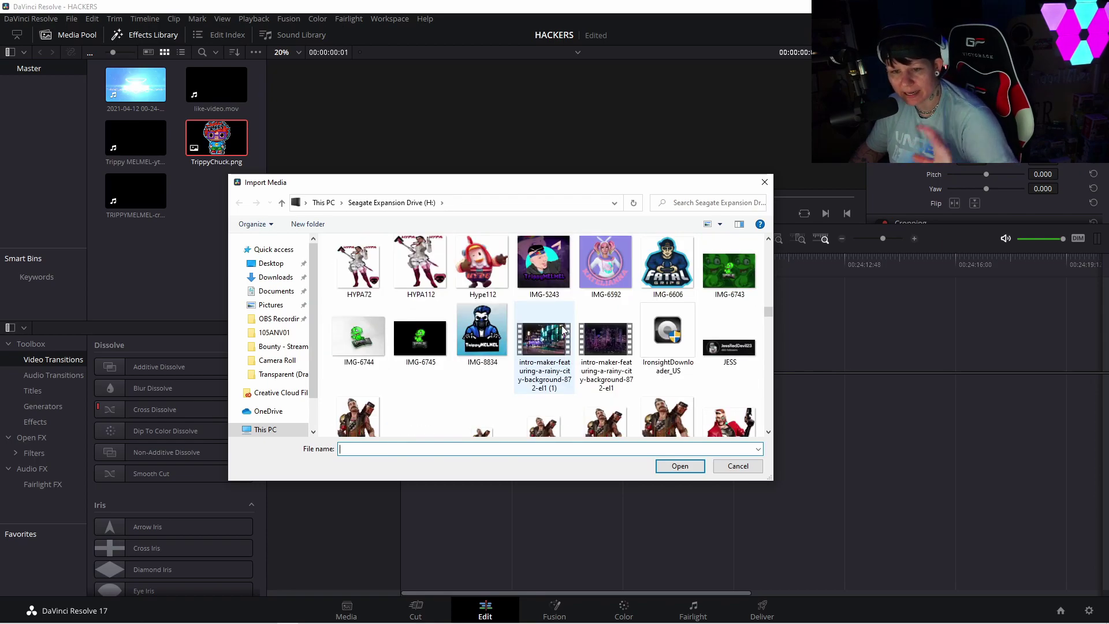
scroll(563, 331, "down", 5)
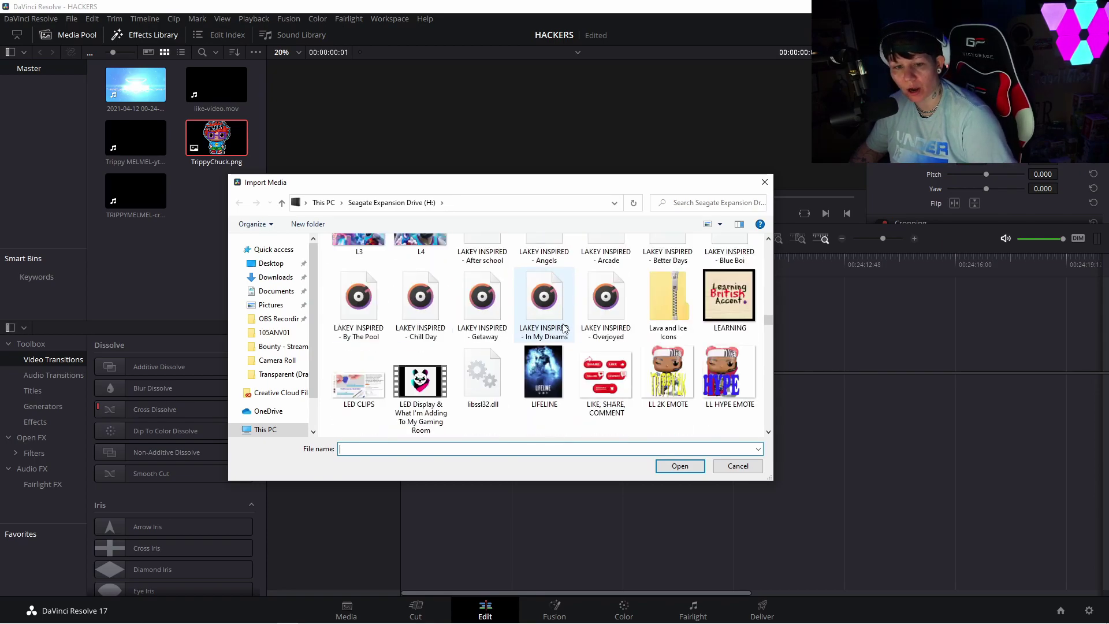
scroll(564, 328, "down", 10)
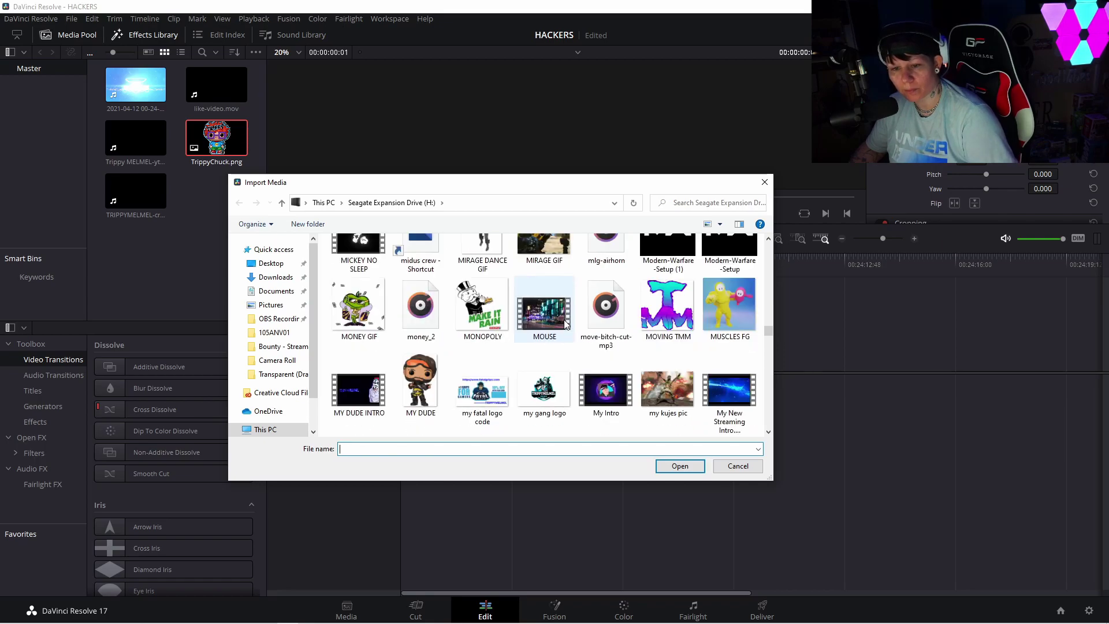
scroll(564, 323, "down", 1)
scroll(565, 323, "down", 3)
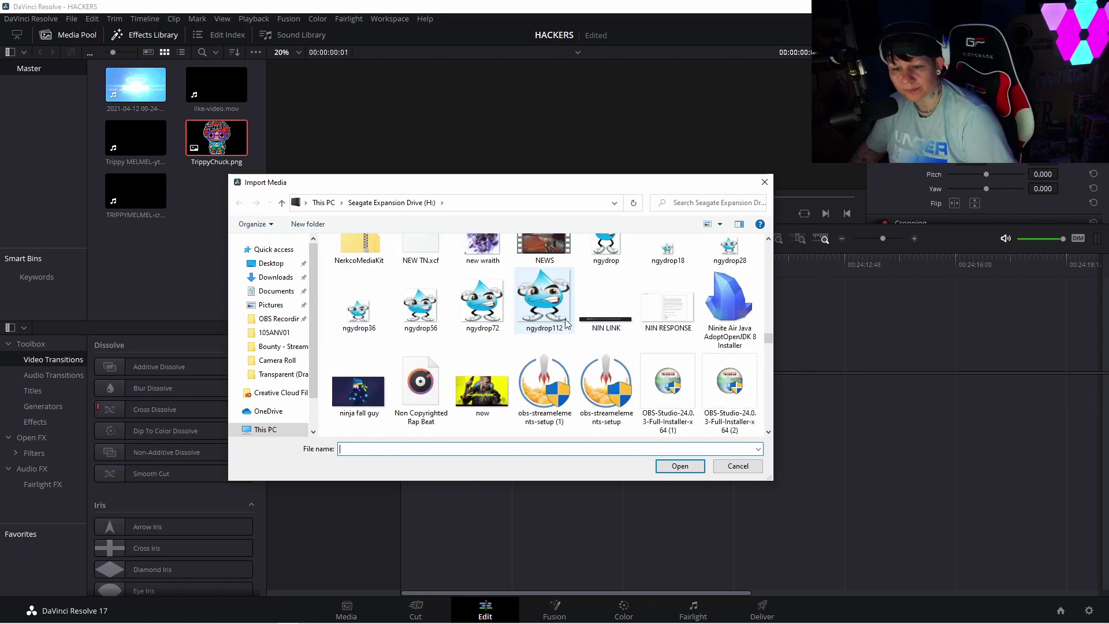
scroll(566, 323, "down", 6)
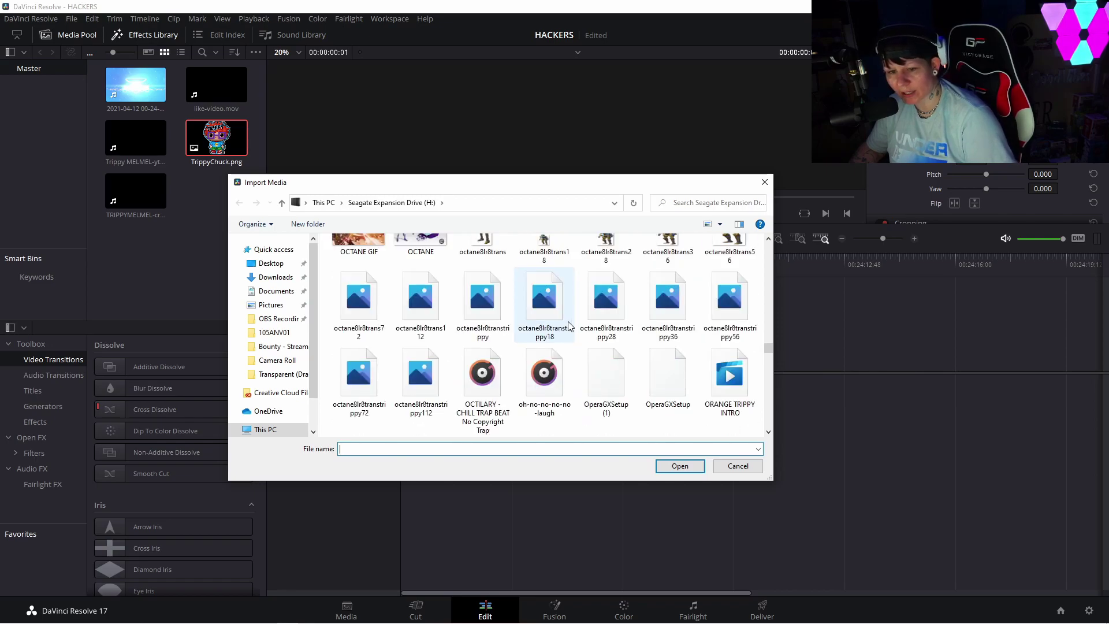
scroll(568, 326, "down", 3)
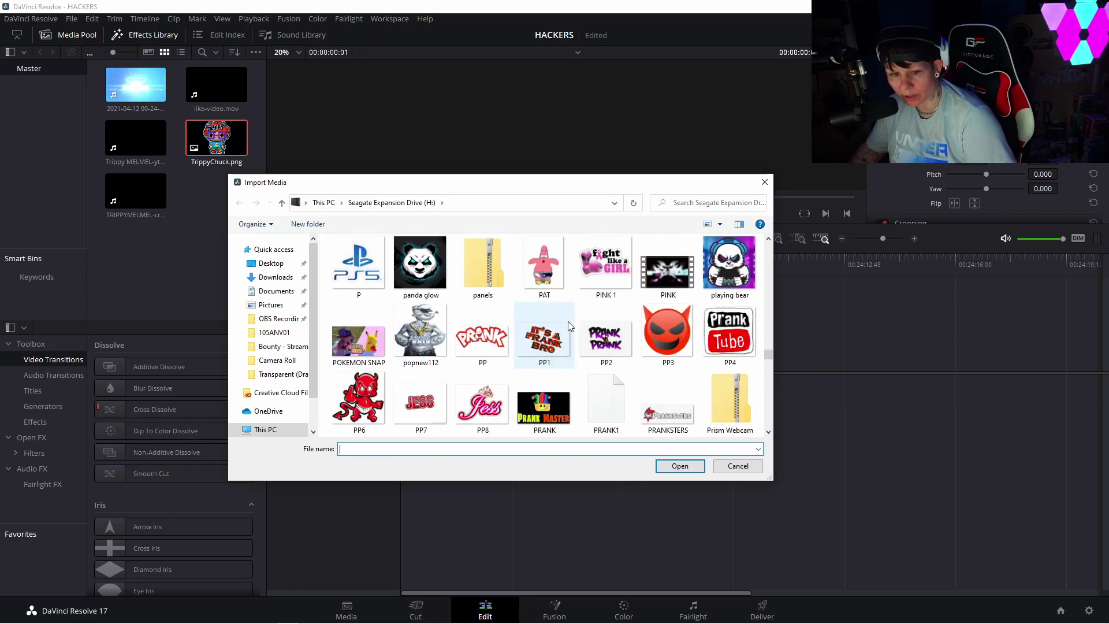
scroll(568, 323, "down", 5)
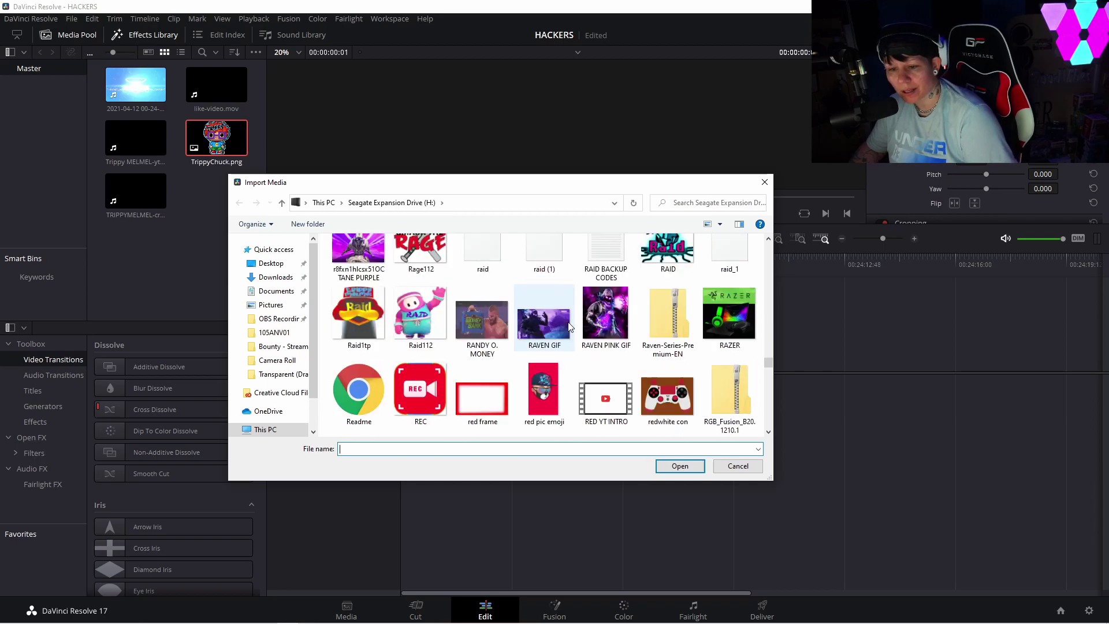
scroll(569, 327, "down", 4)
scroll(569, 325, "down", 5)
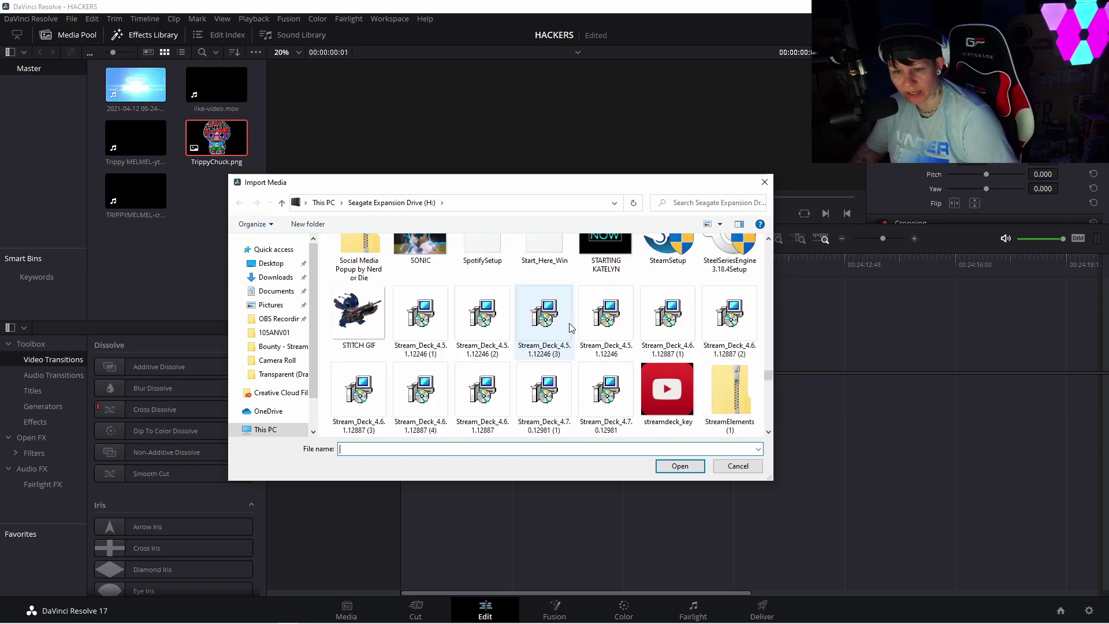
scroll(570, 328, "down", 2)
scroll(571, 326, "down", 3)
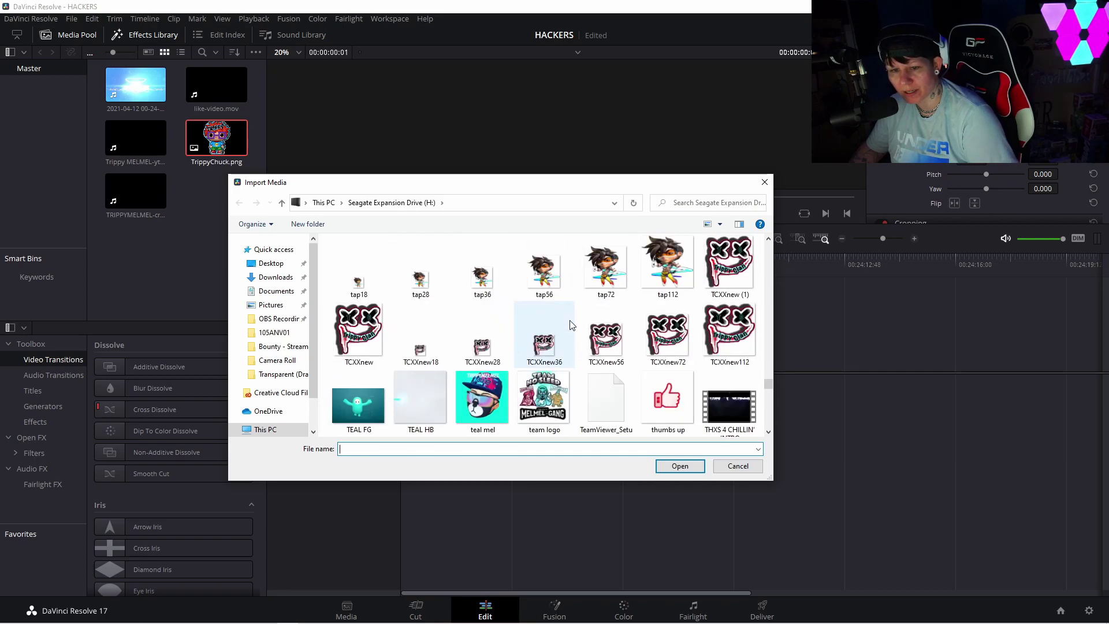
scroll(571, 325, "down", 2)
scroll(570, 324, "down", 1)
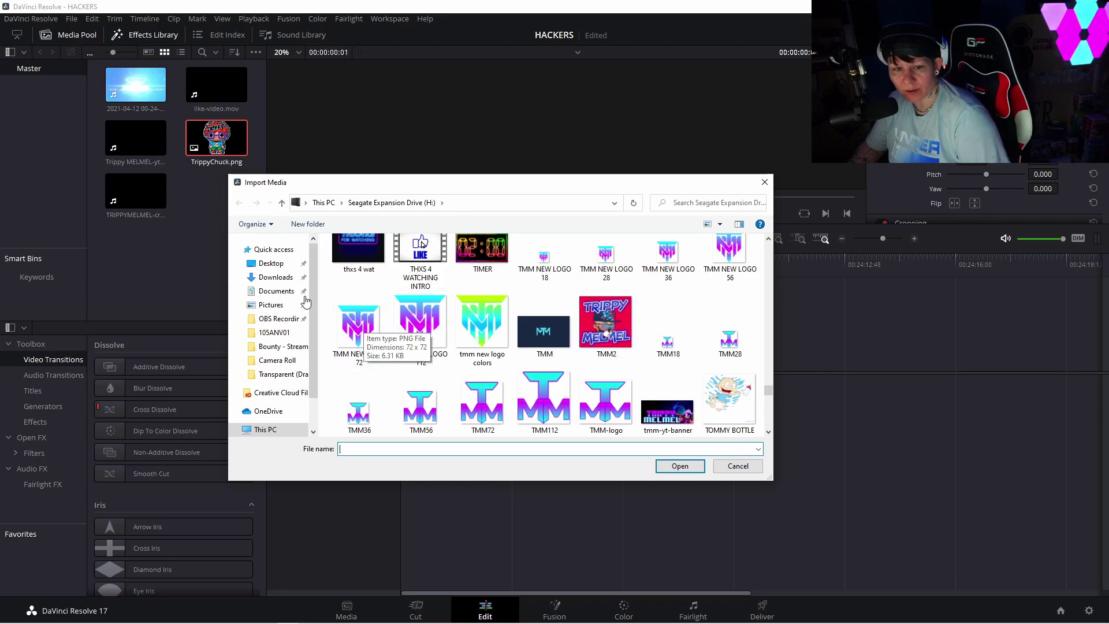
left_click(275, 277)
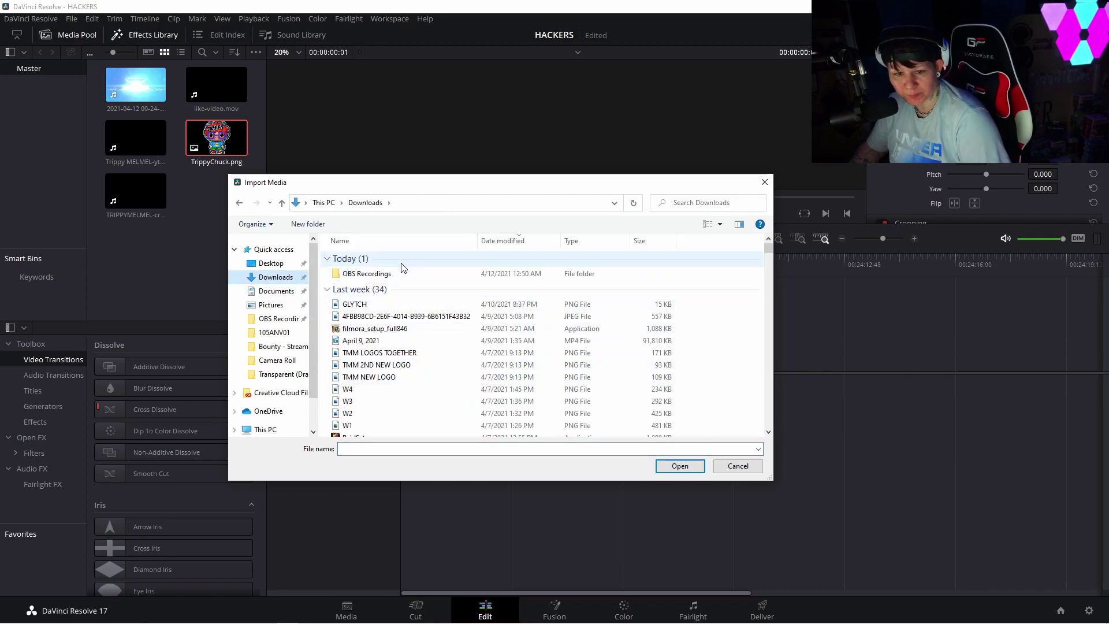
left_click(395, 377)
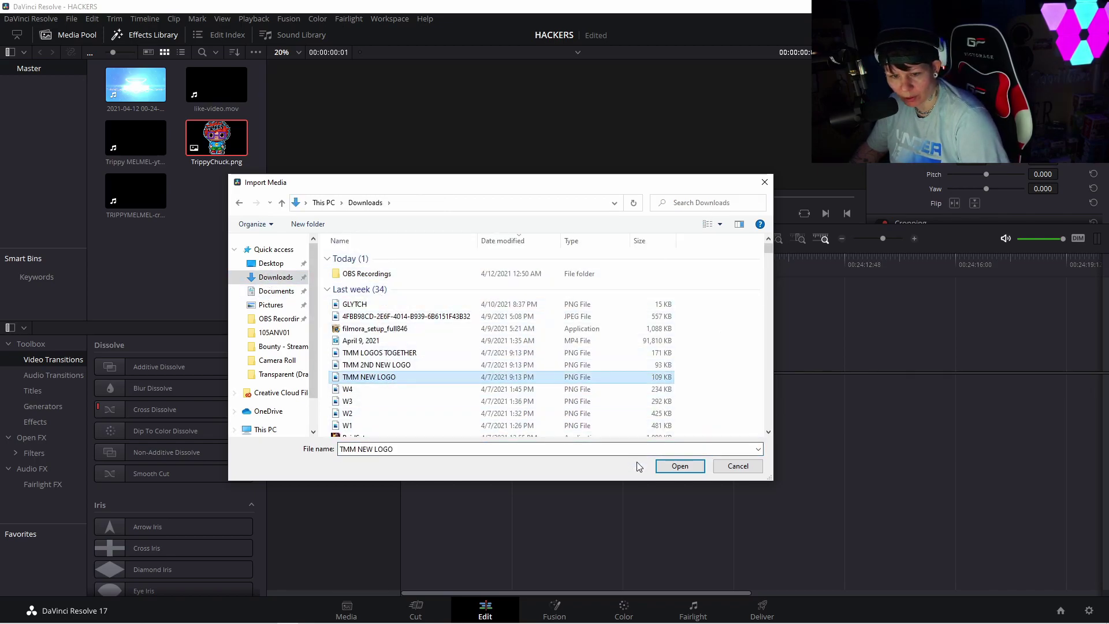
left_click(679, 466)
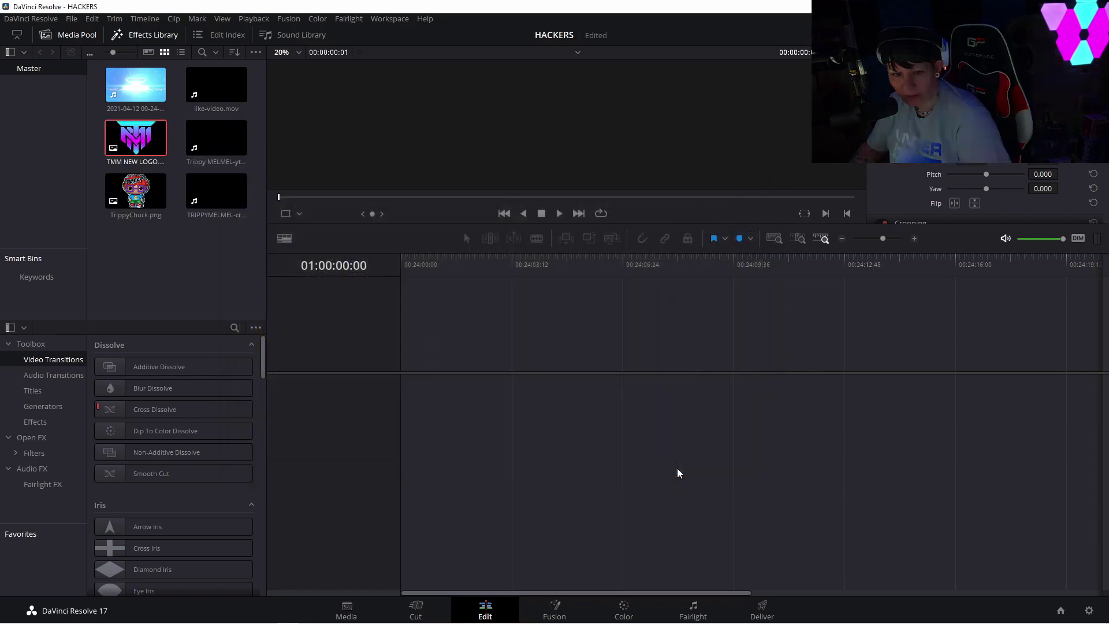
Step: Import GLYTCH.PNG from Downloads into the media pool
right_click(202, 273)
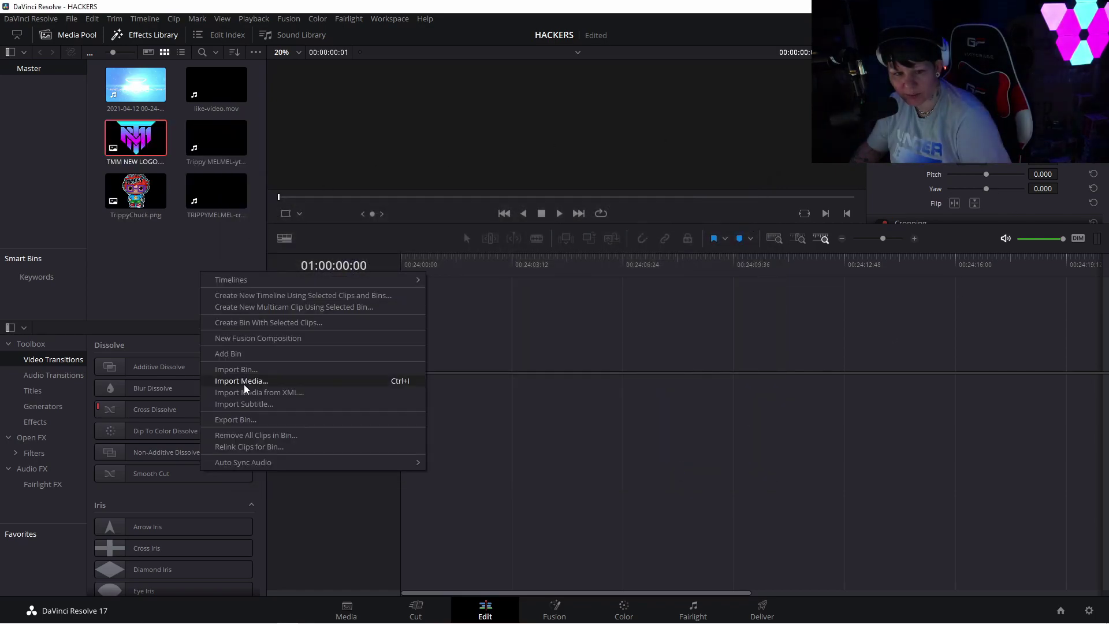
left_click(238, 381)
left_click(379, 306)
left_click(680, 466)
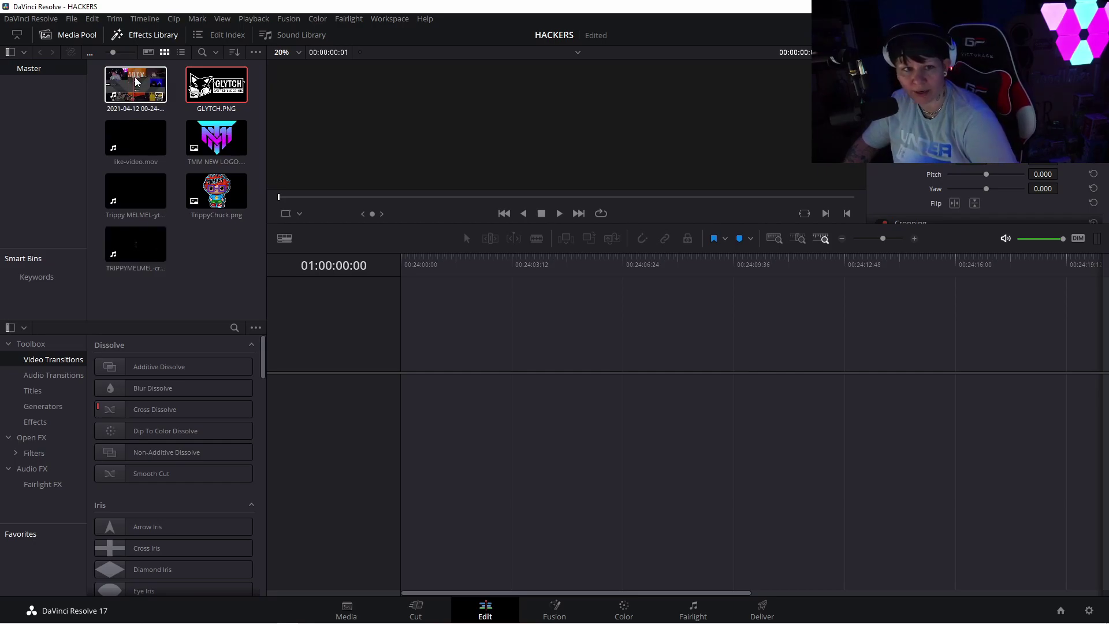
Step: Drag the 2021-04-12 recording into the empty timeline to create Timeline 1, fitted to full extent
left_click_drag(130, 90, 411, 431)
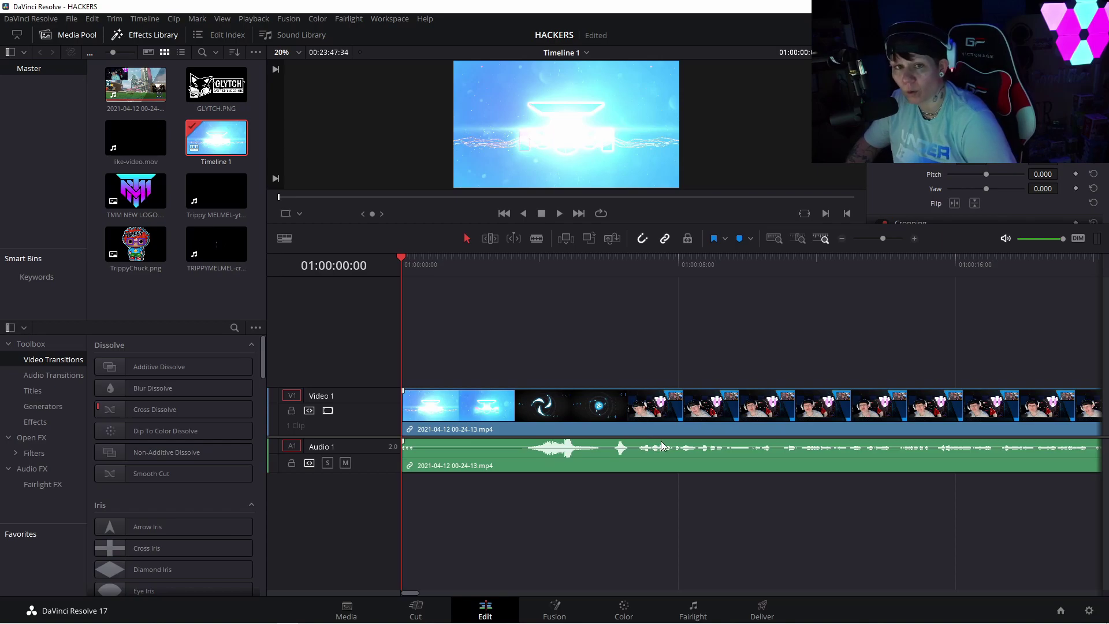
left_click(774, 238)
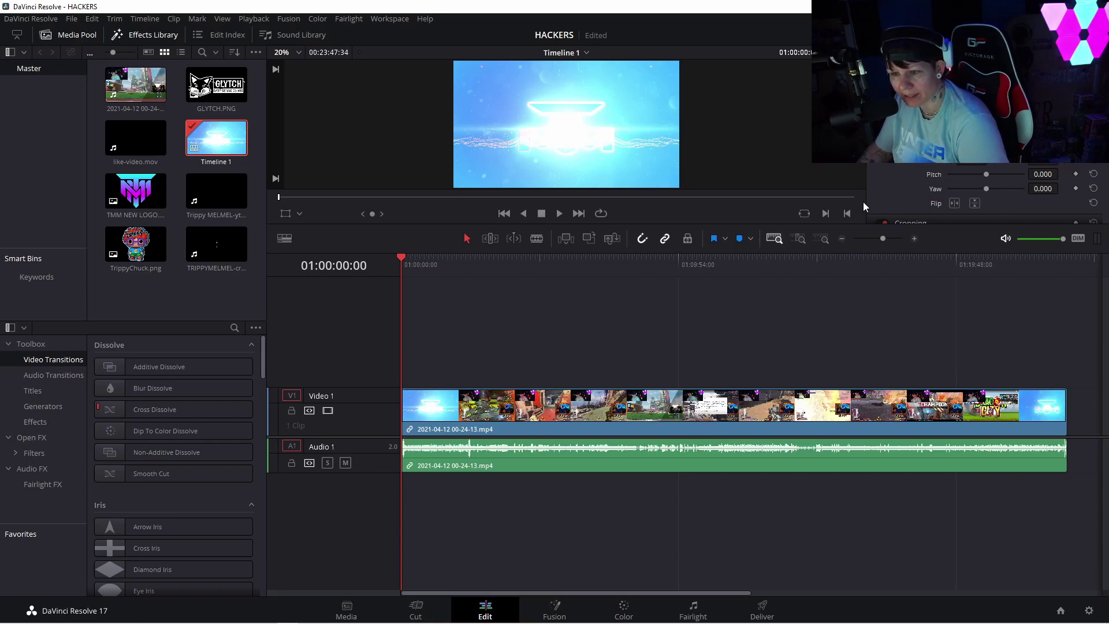
left_click(798, 239)
left_click(821, 239)
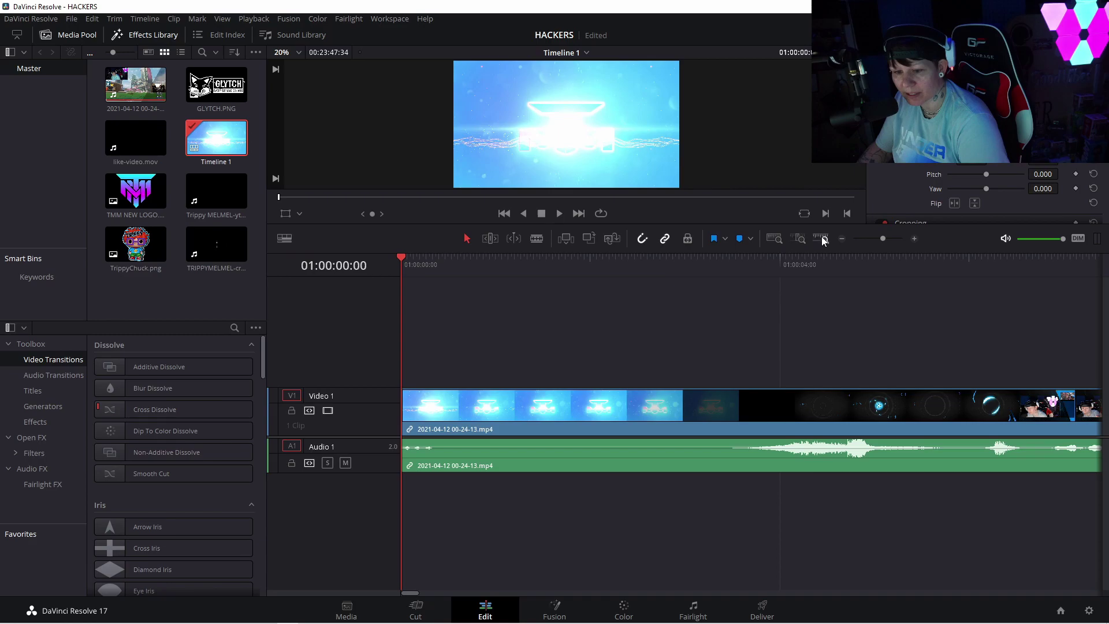
left_click(774, 238)
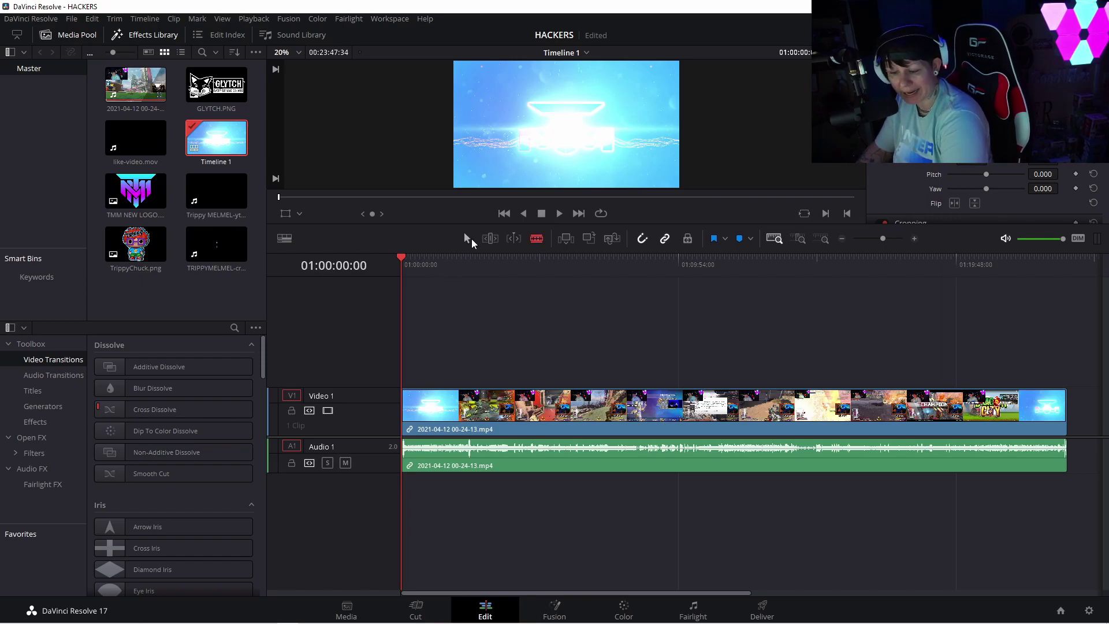
Step: Preview the video full-screen, switch to Selection mode, and select the gameplay clip with its audio
key("ctrl+f")
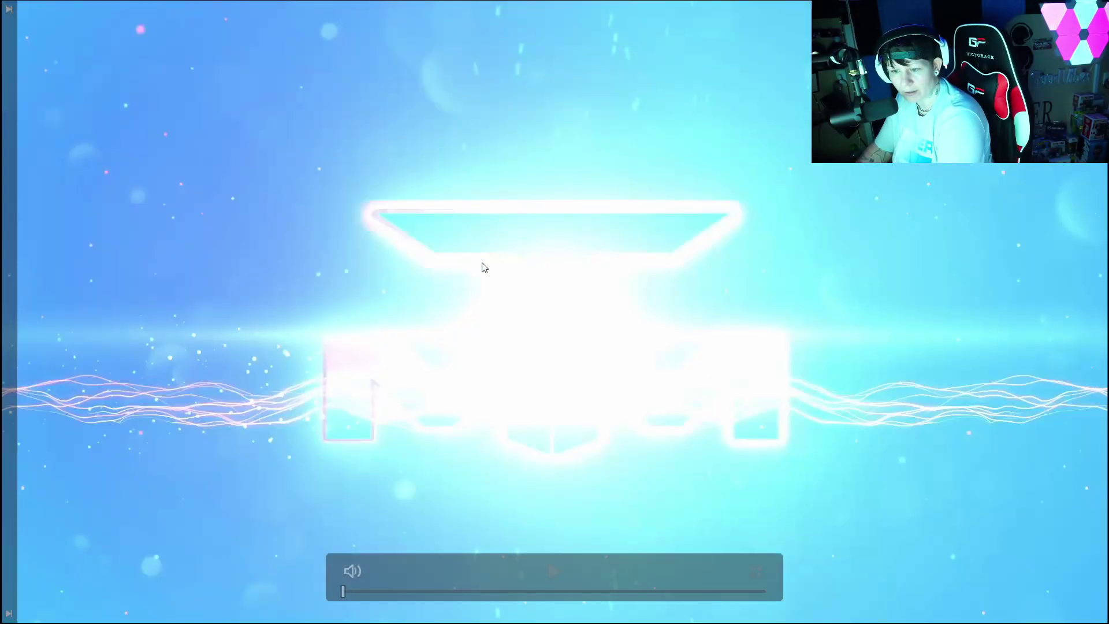
key("Escape")
key("ctrl+f")
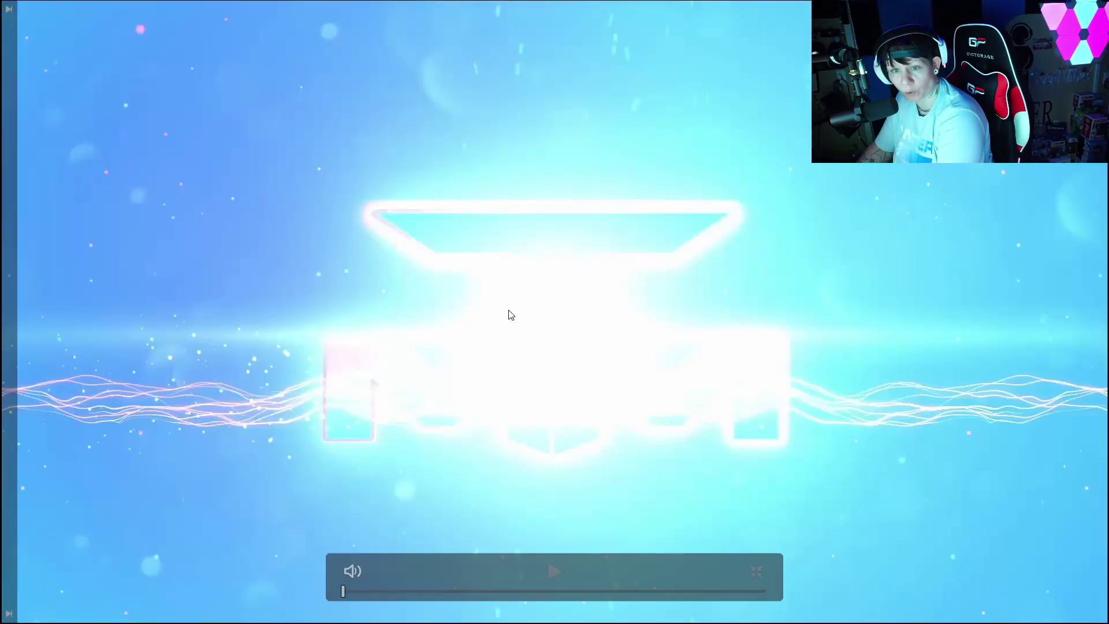
key("Escape")
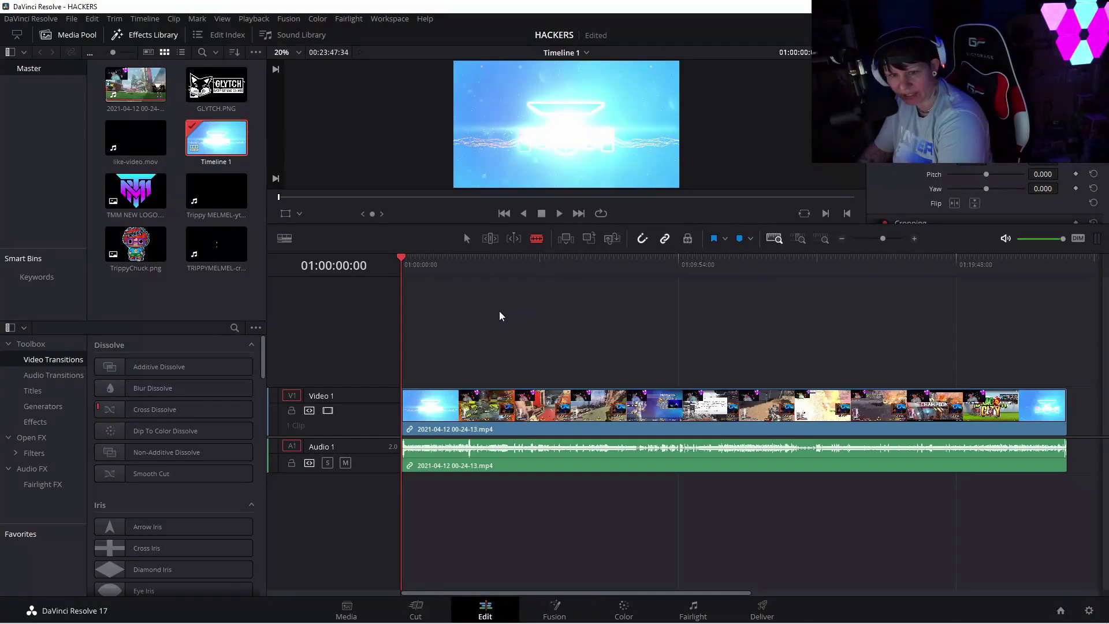
left_click(465, 240)
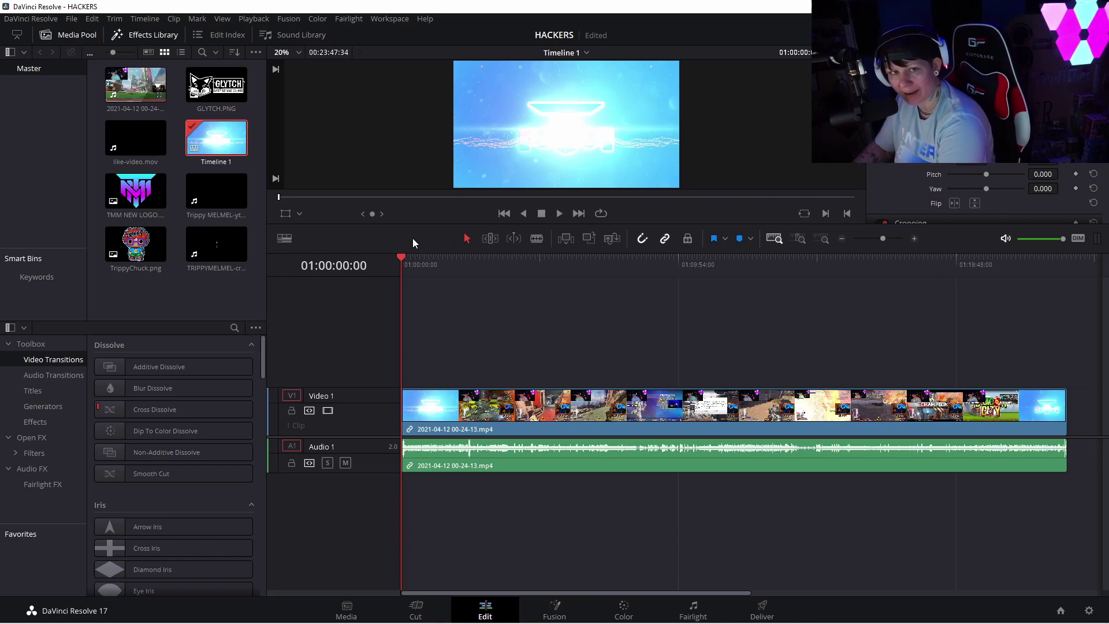
left_click(508, 420)
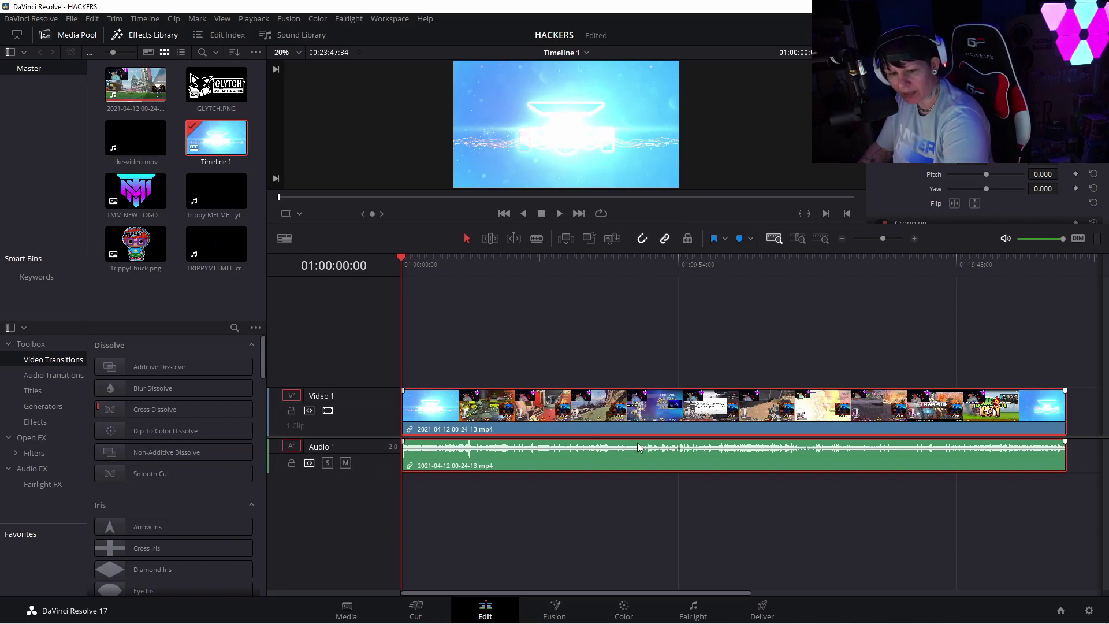
Step: Select the gameplay video, then only its audio clip, and glance at the Edit menu
left_click(581, 425, "alt")
left_click(578, 457, "alt")
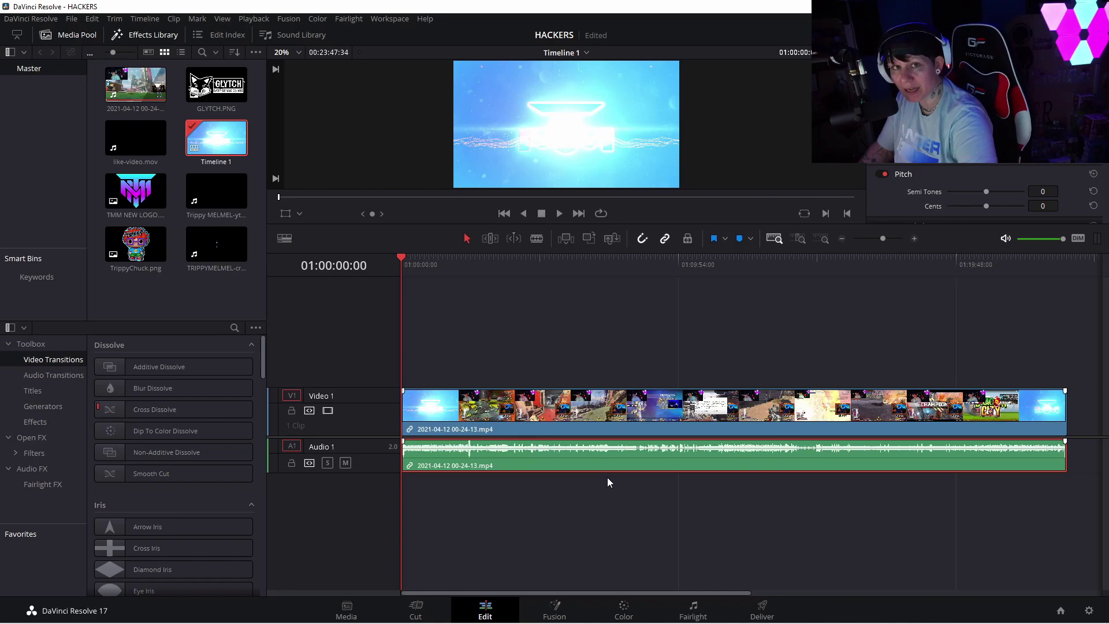
left_click(92, 19)
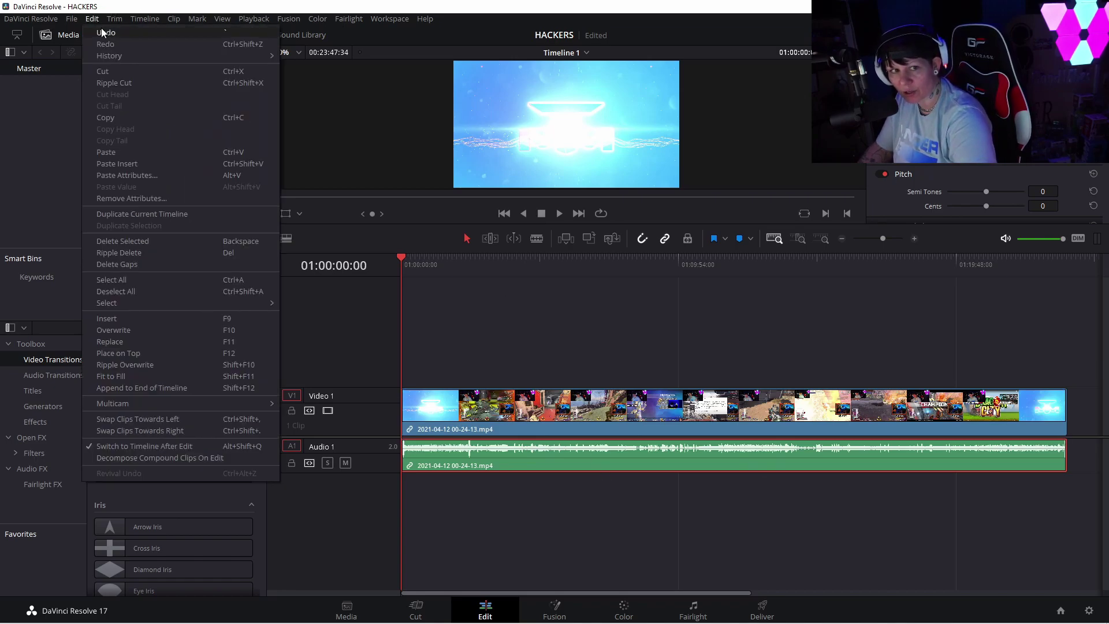
left_click(422, 237)
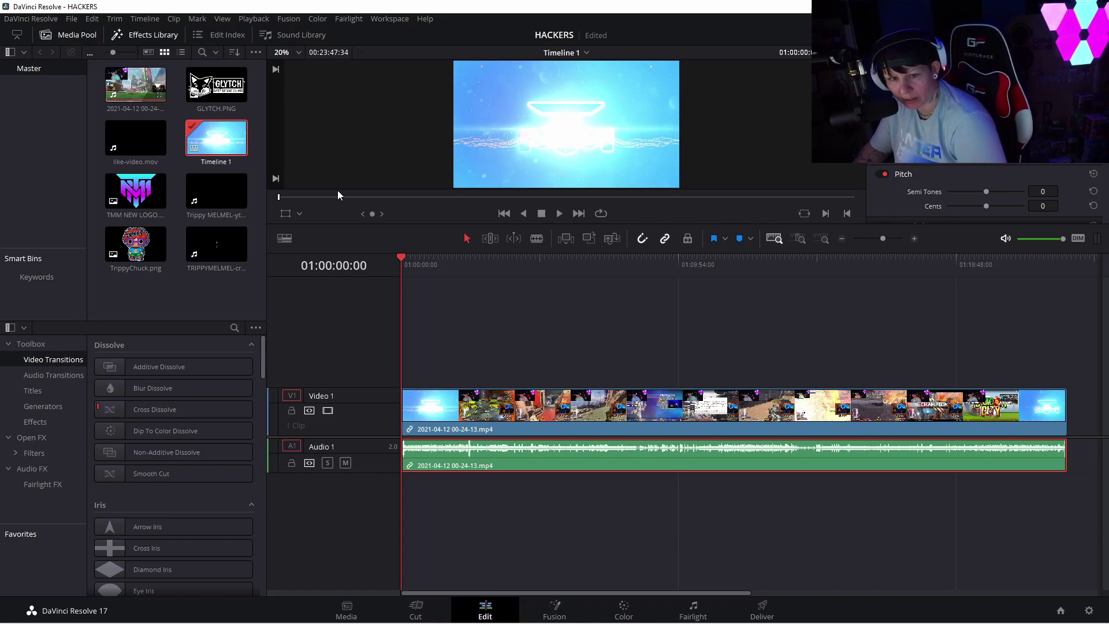
Step: Play the recording's opening, return the playhead to the start, and zoom in on the first seconds
left_click(559, 213)
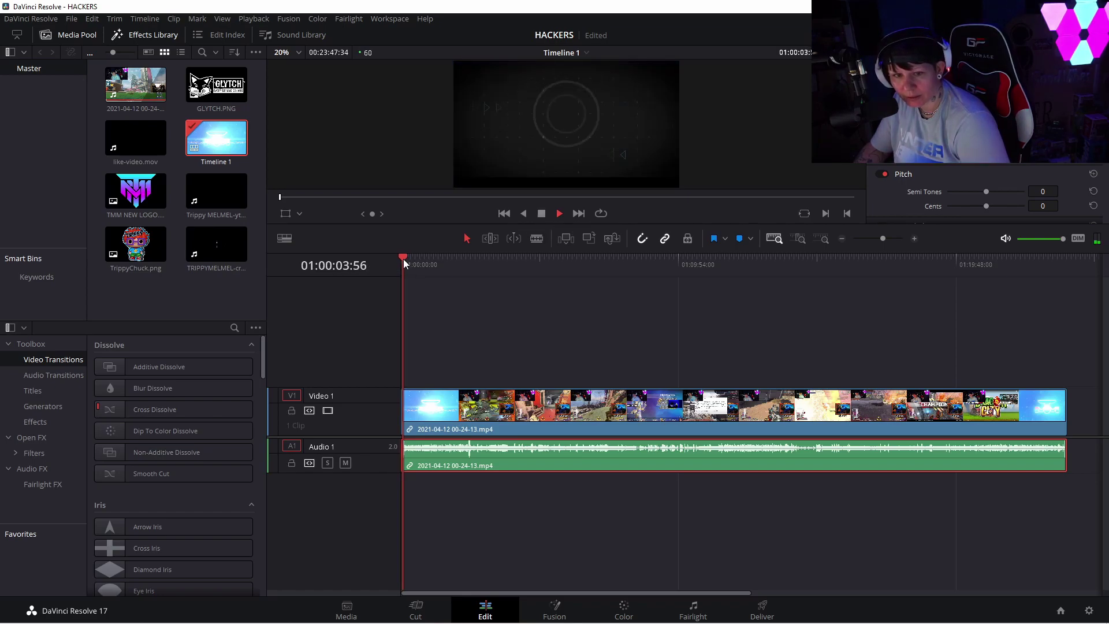
left_click(403, 258)
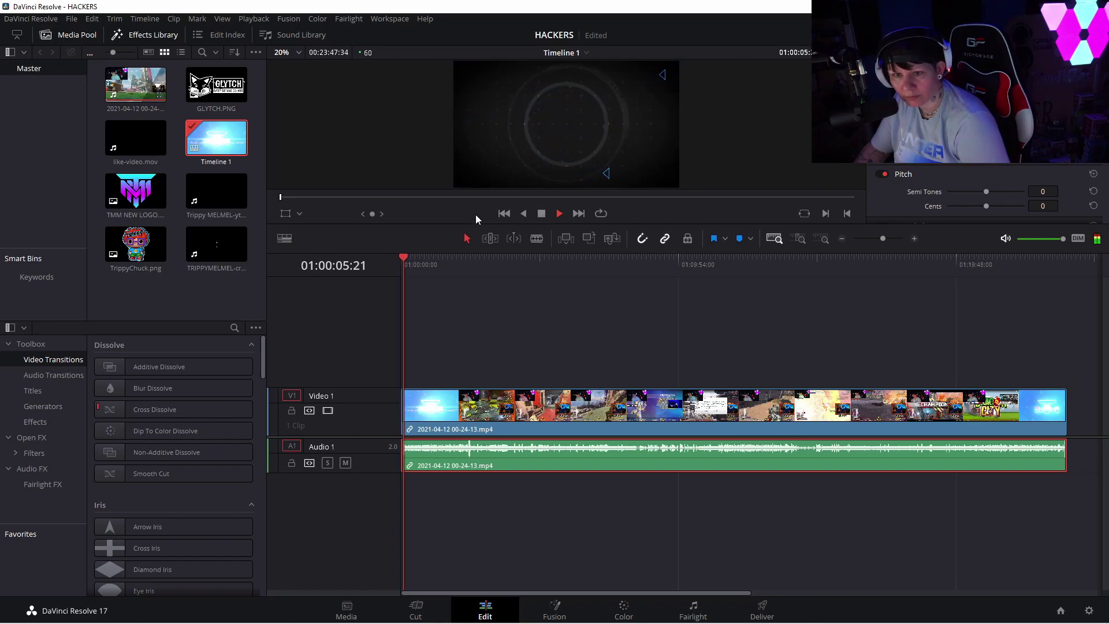
left_click(542, 212)
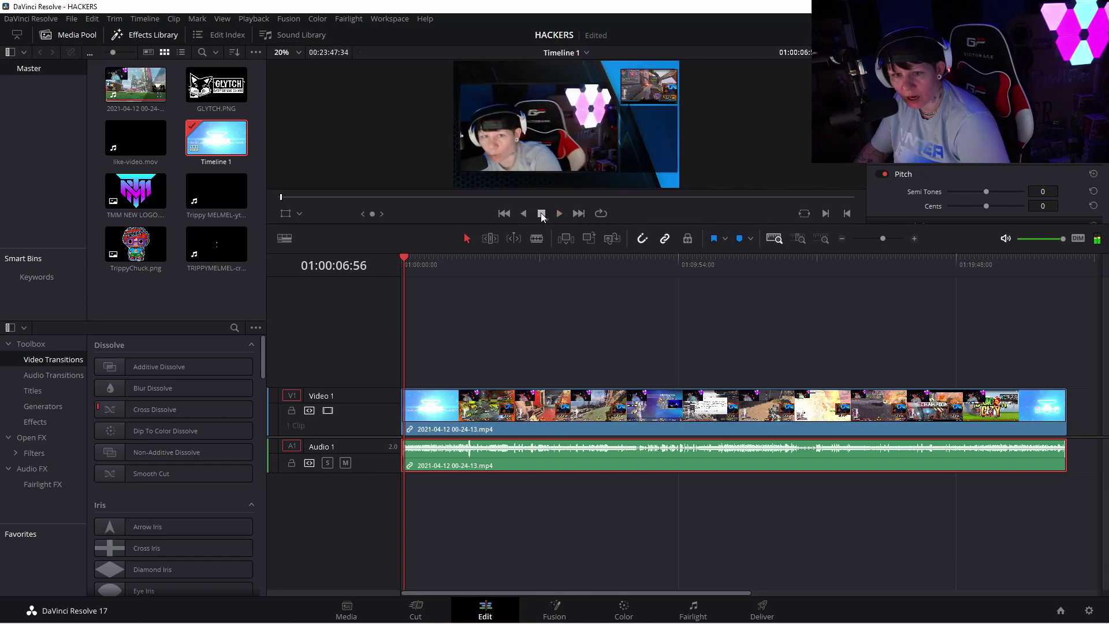
left_click_drag(408, 258, 404, 257)
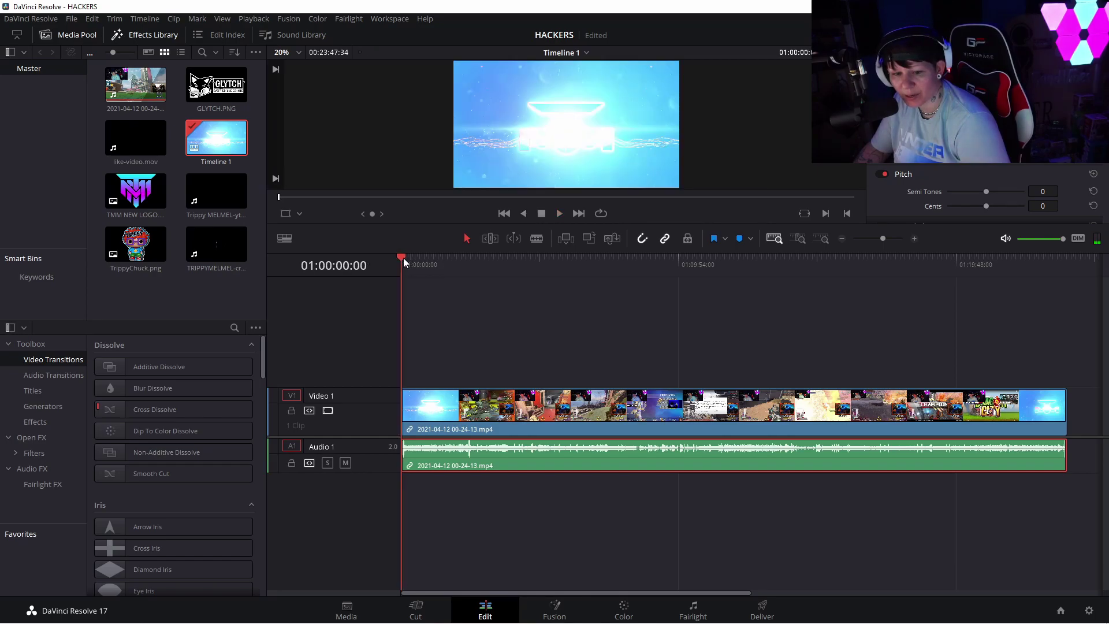
left_click(816, 238)
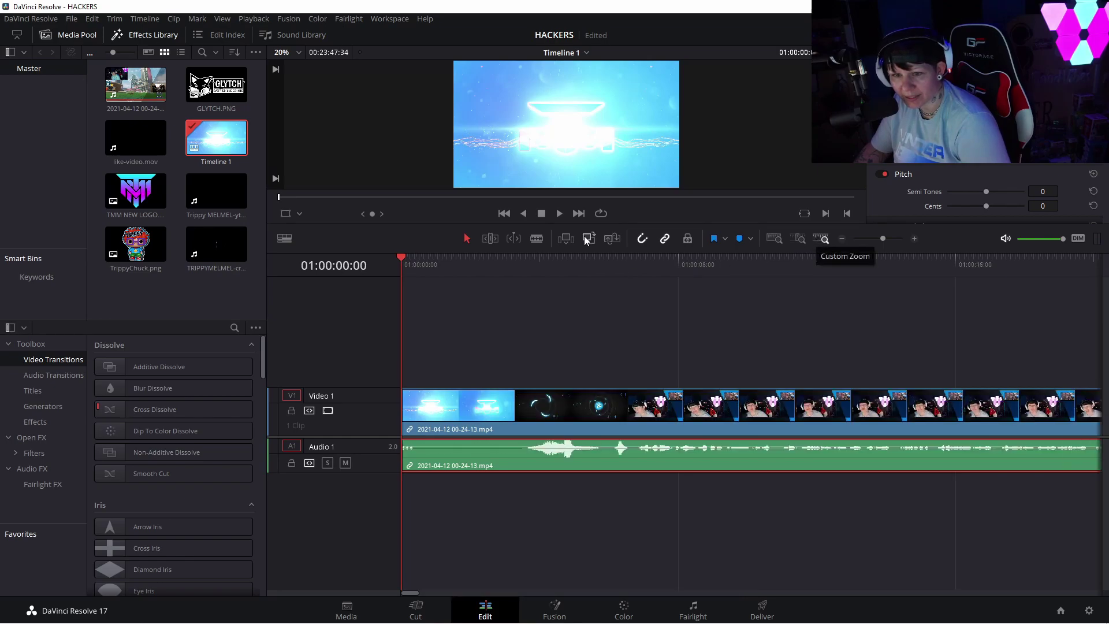
Step: Split the gameplay clip where the logo intro ends and delete the intro piece
left_click(558, 214)
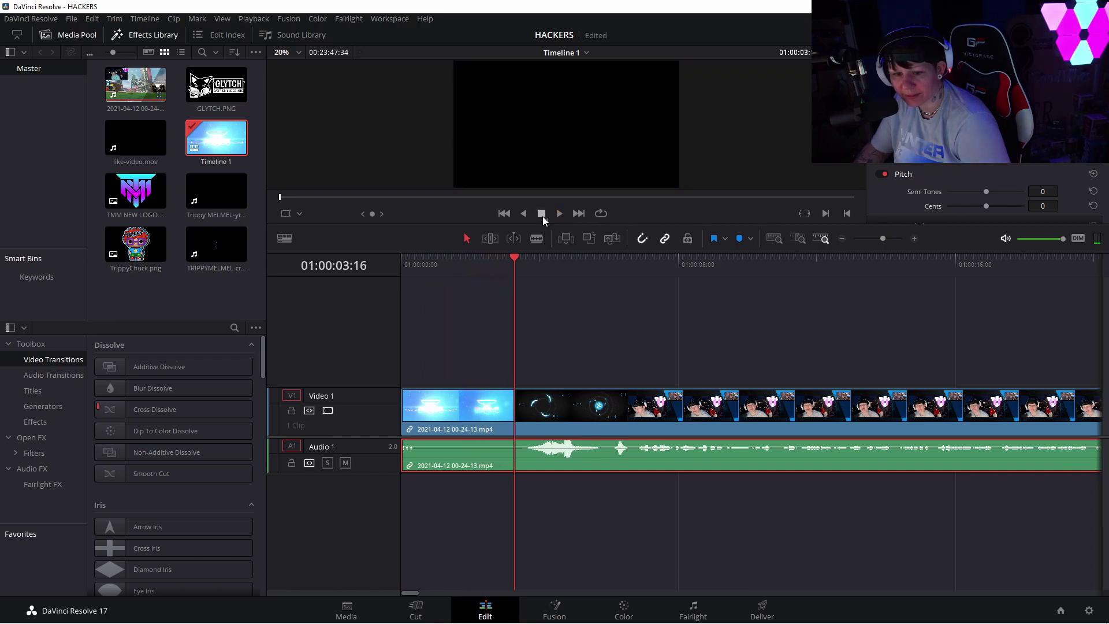
mouse_move(515, 257)
left_mouse_down()
mouse_move(539, 254)
mouse_move(522, 254)
left_mouse_up()
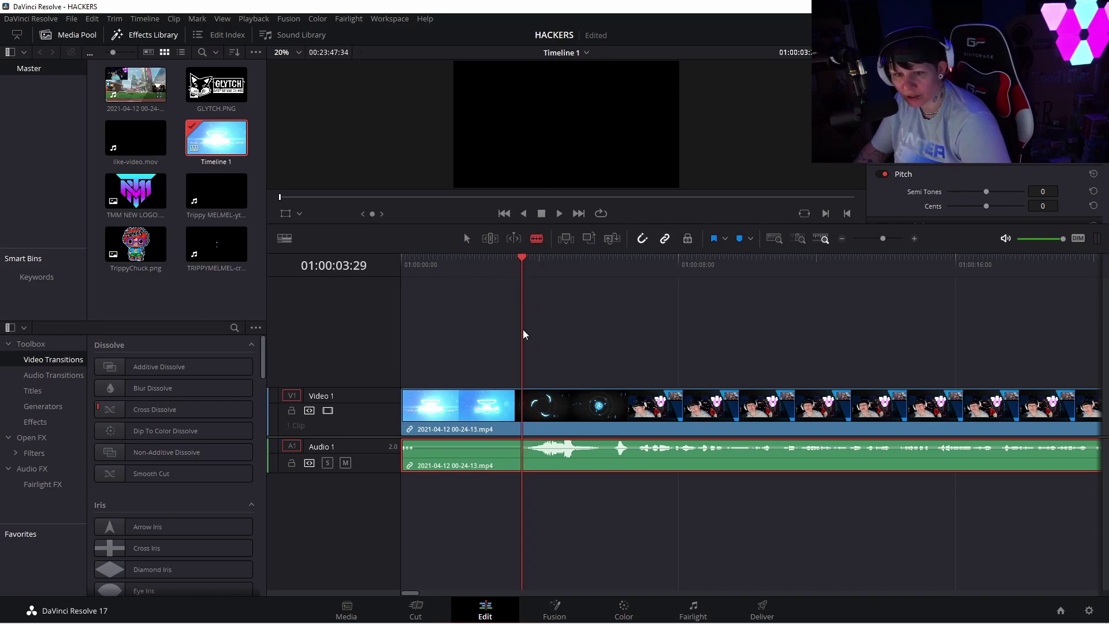
left_click(523, 453)
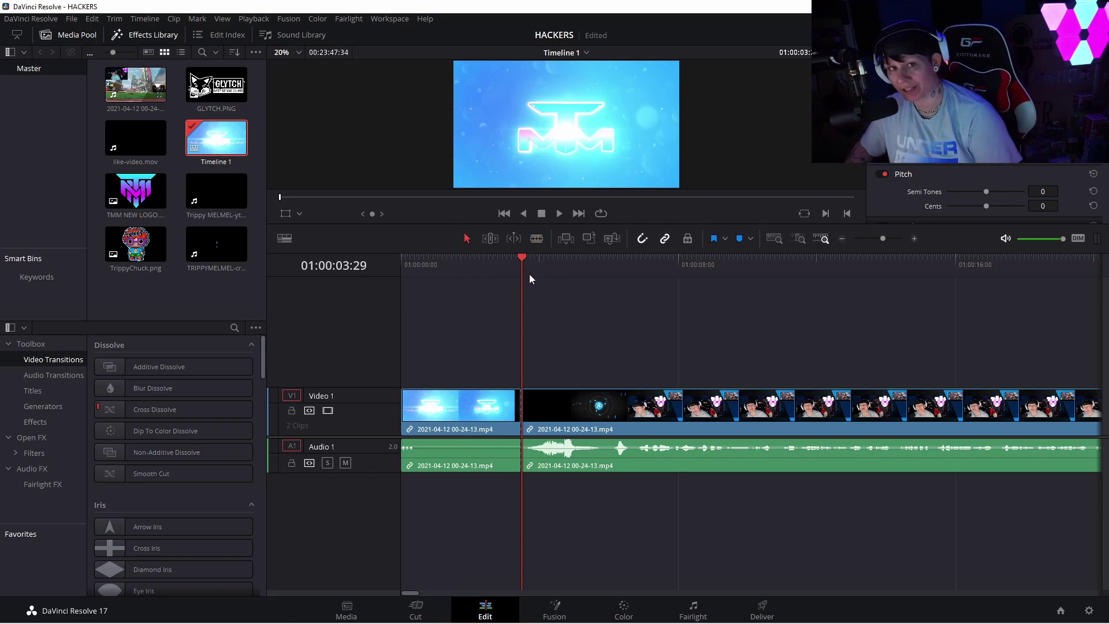
left_click_drag(521, 258, 468, 257)
left_click(717, 318)
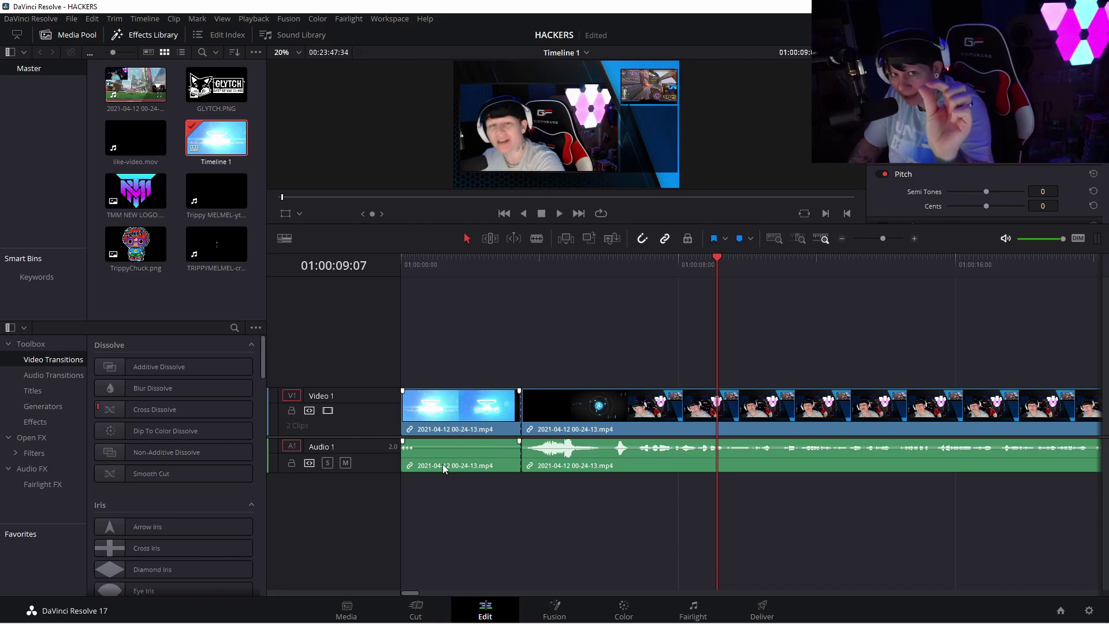
left_click(470, 427)
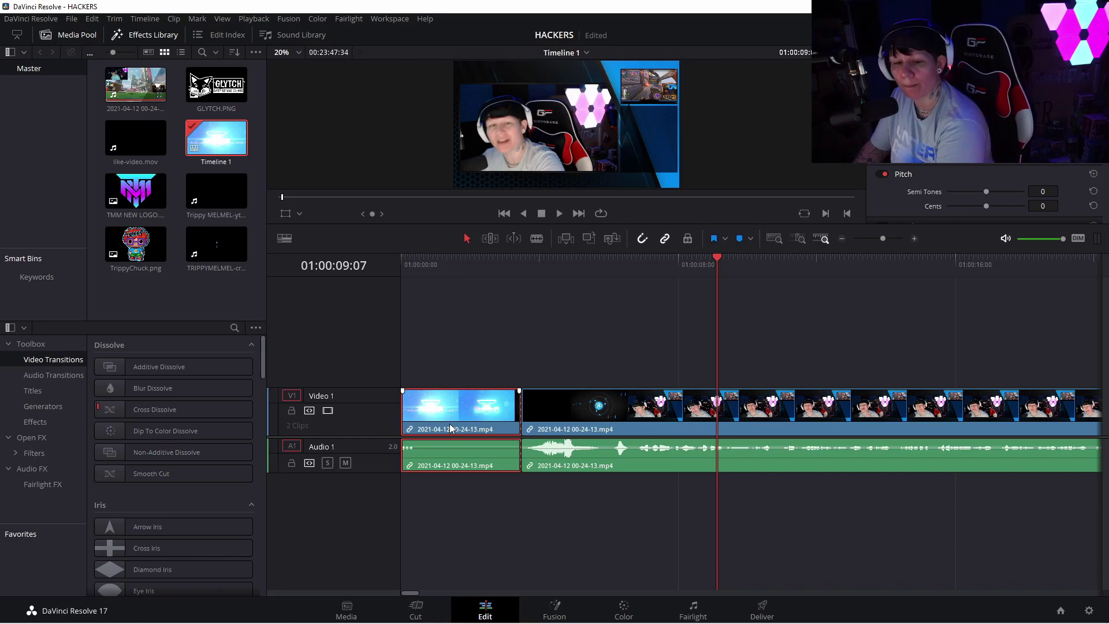
key("BackSpace")
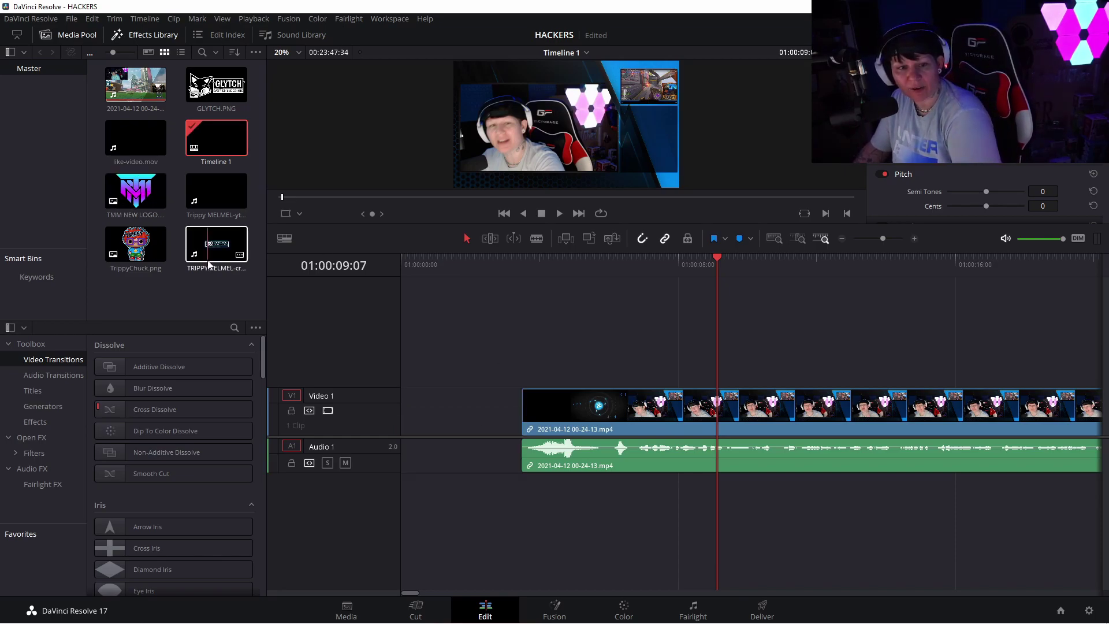
Step: Place TRIPPYMELMEL-creator-code.mov at the timeline start with the gameplay clip butted right after it
left_click(630, 417)
left_click_drag(630, 414, 1029, 415)
left_click_drag(220, 245, 407, 427)
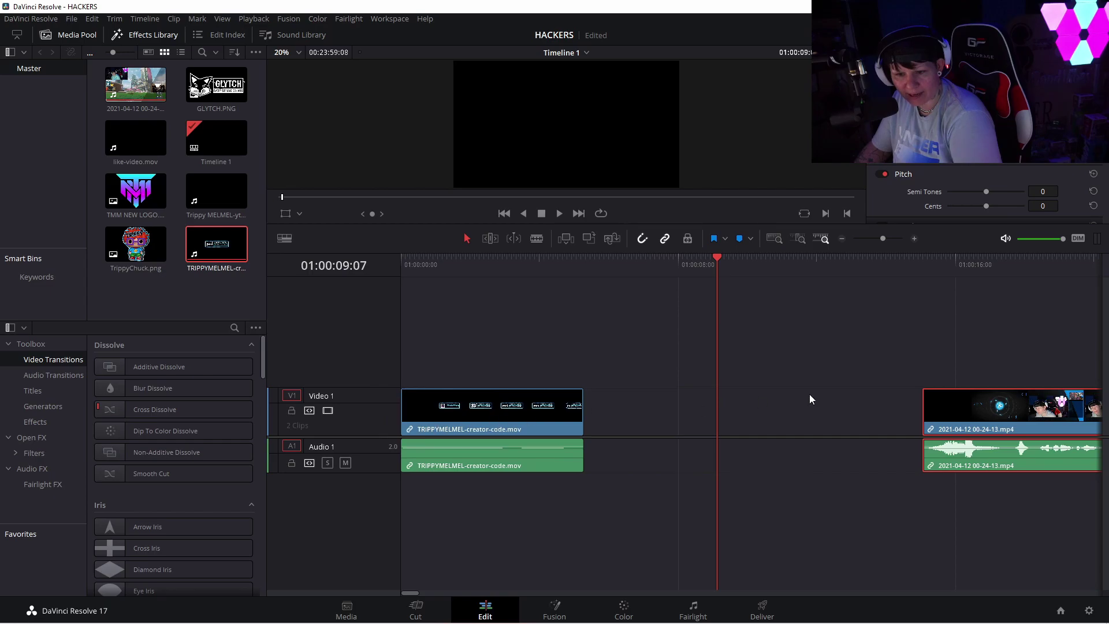
left_click_drag(1006, 423, 685, 422)
Step: Play back the creator-code clip and its join with the gameplay, checking its transform settings
mouse_move(720, 265)
left_mouse_down()
mouse_move(706, 259)
mouse_move(657, 280)
mouse_move(723, 265)
left_mouse_up()
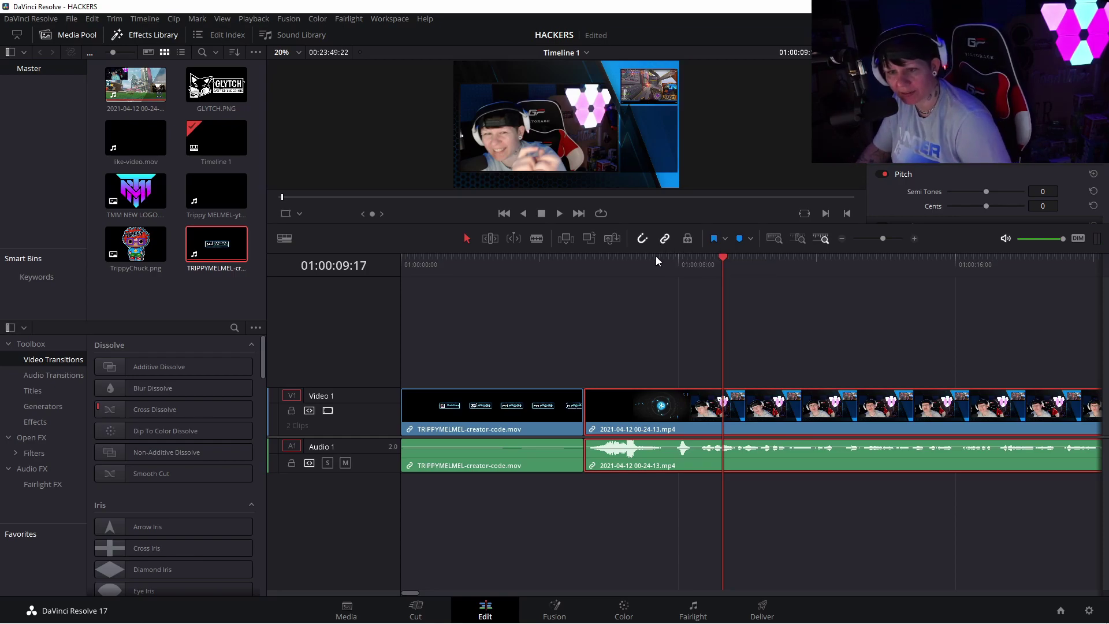
left_click_drag(724, 257, 398, 266)
left_click(560, 213)
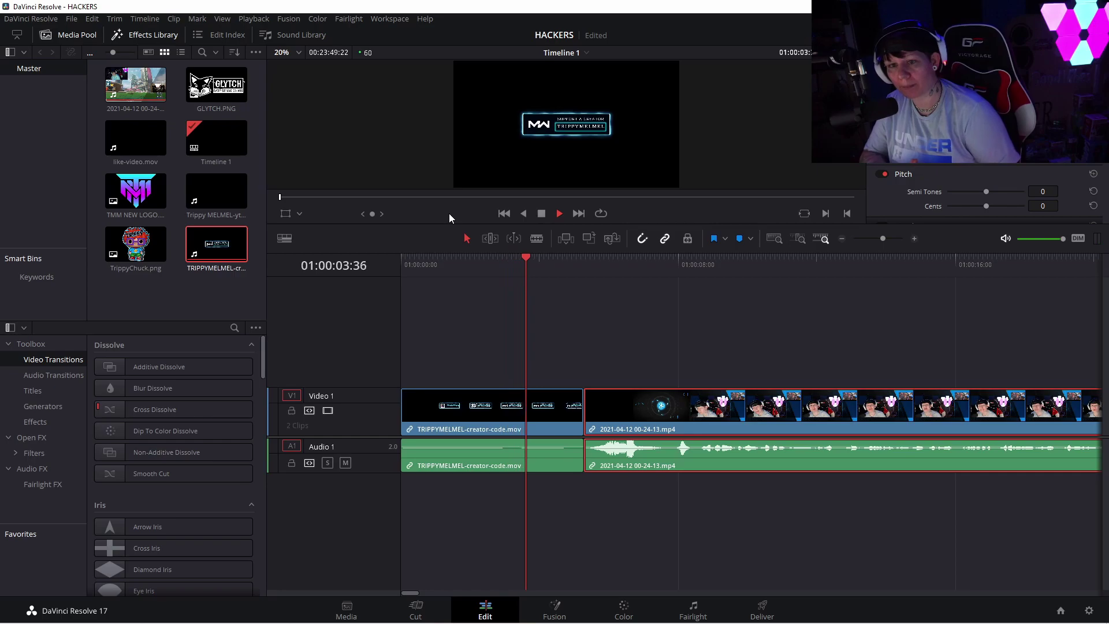
left_click(541, 214)
left_click_drag(585, 257, 499, 257)
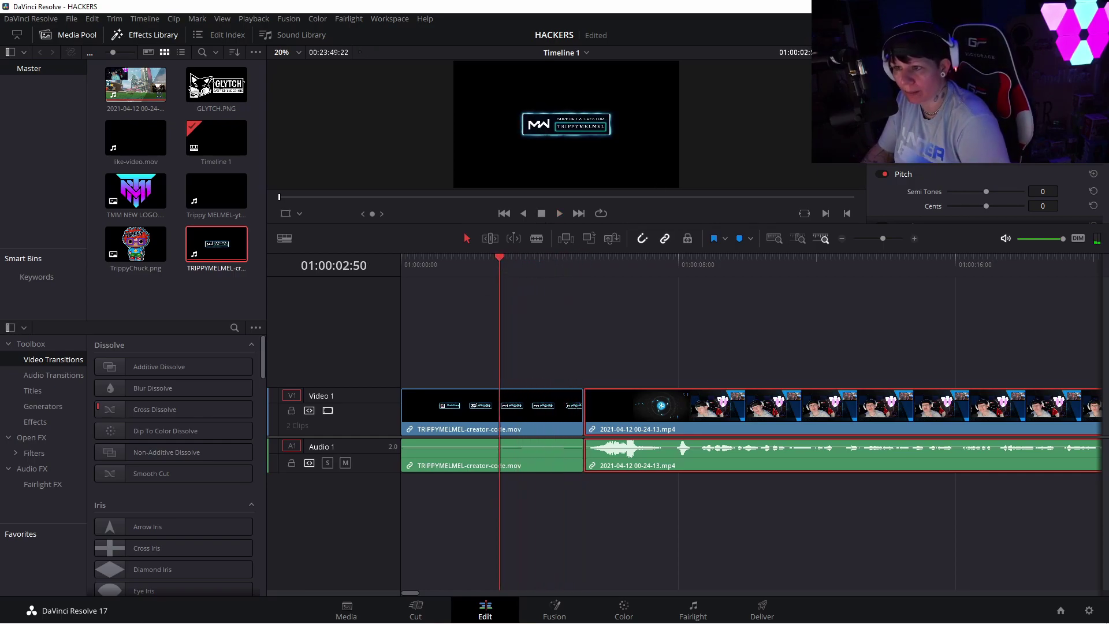
left_click(901, 68)
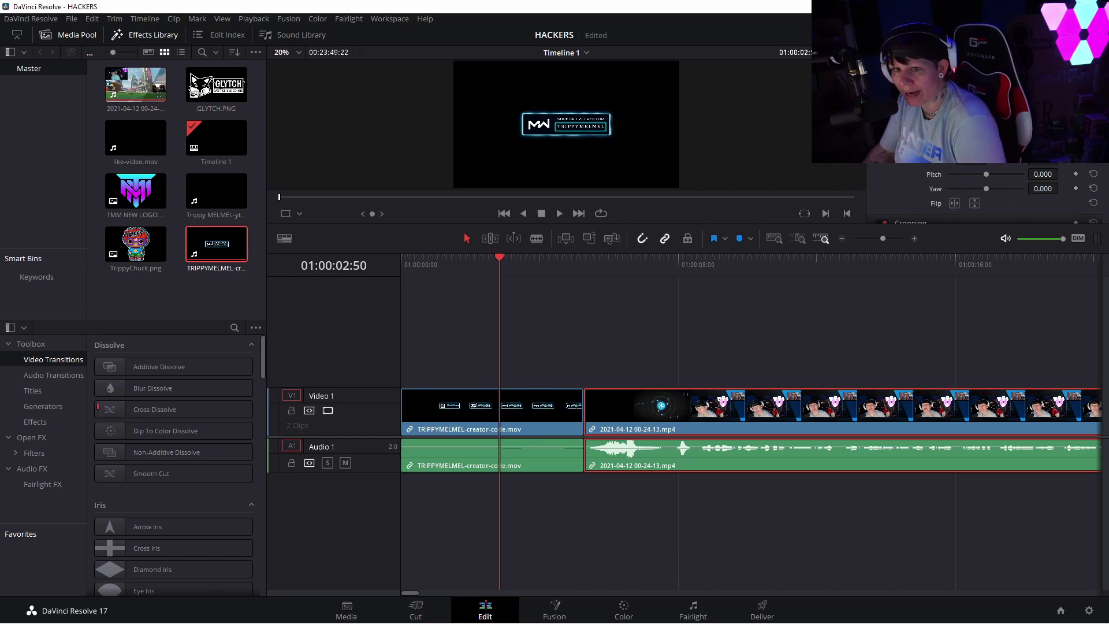
left_click(572, 410)
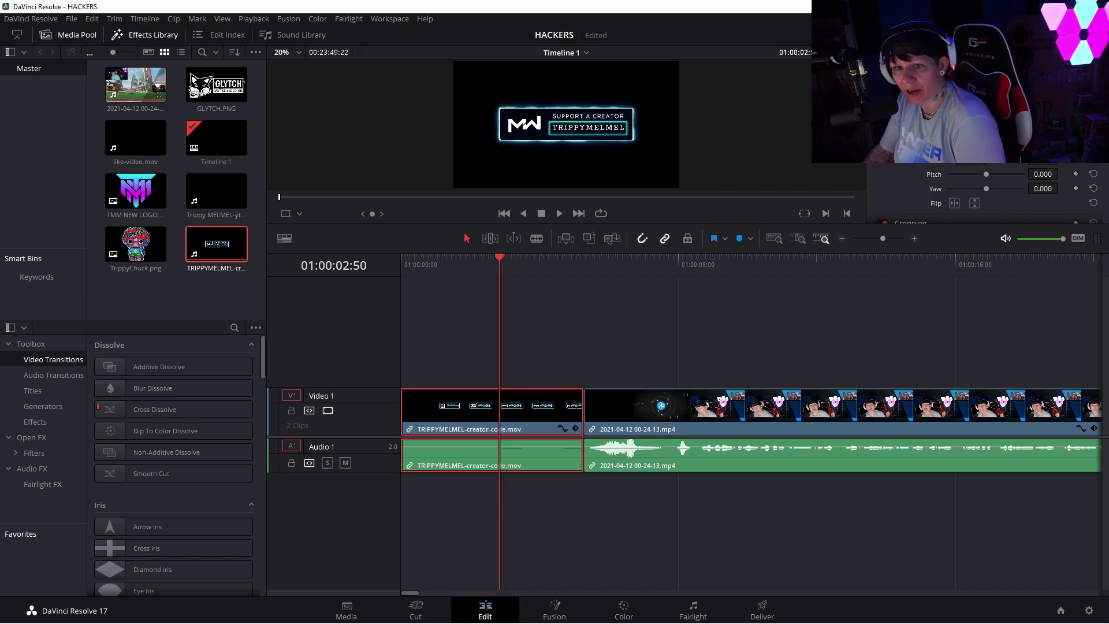
left_click_drag(499, 261, 401, 262)
left_click(564, 213)
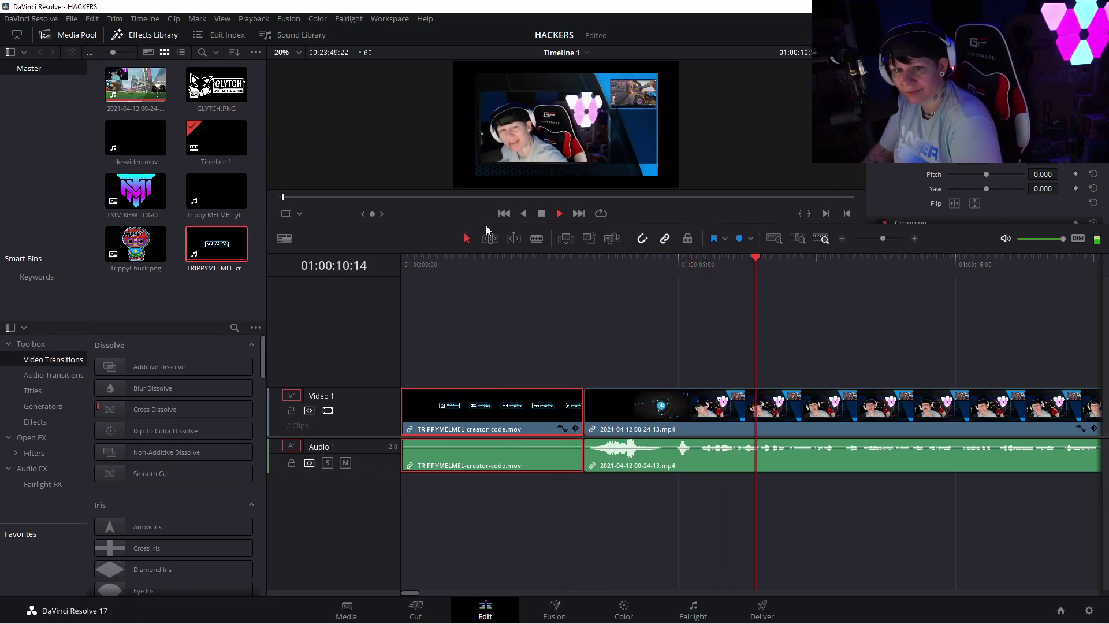
Step: Place the TMM NEW LOGO image on Video 2 at 01:00:11:40 and shorten it
left_click(542, 213)
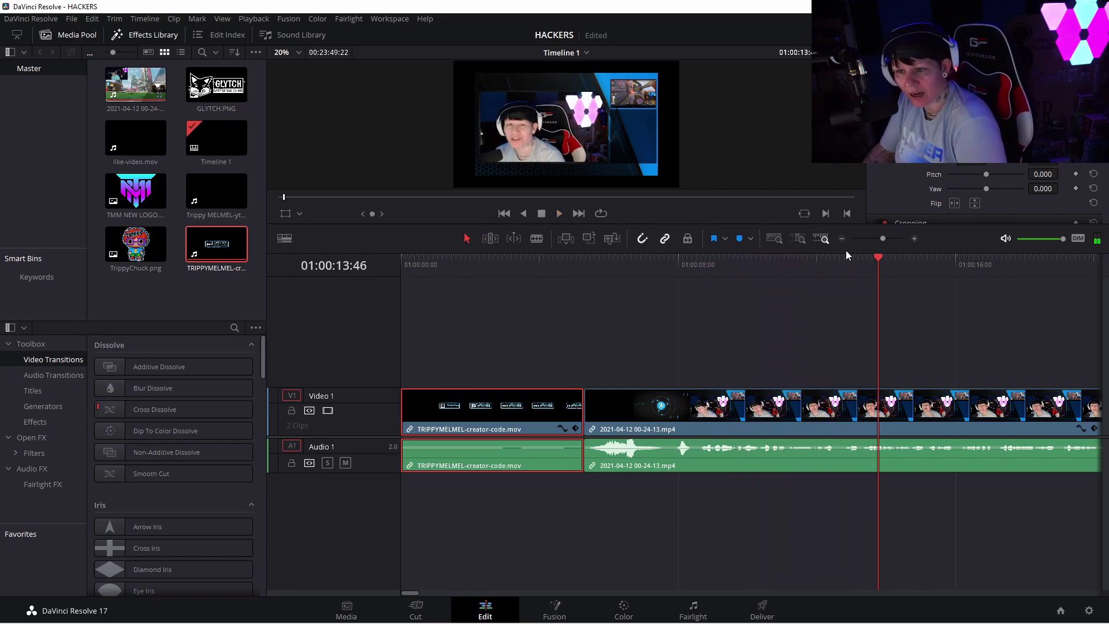
left_click_drag(880, 258, 806, 258)
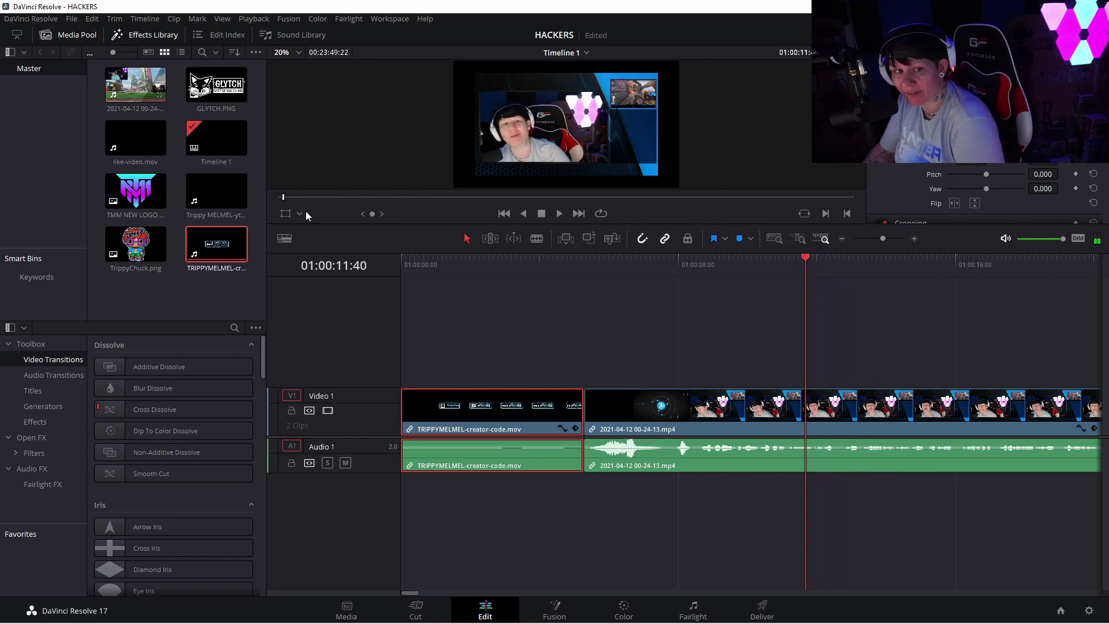
left_click_drag(137, 196, 345, 156)
left_click_drag(795, 304, 811, 353)
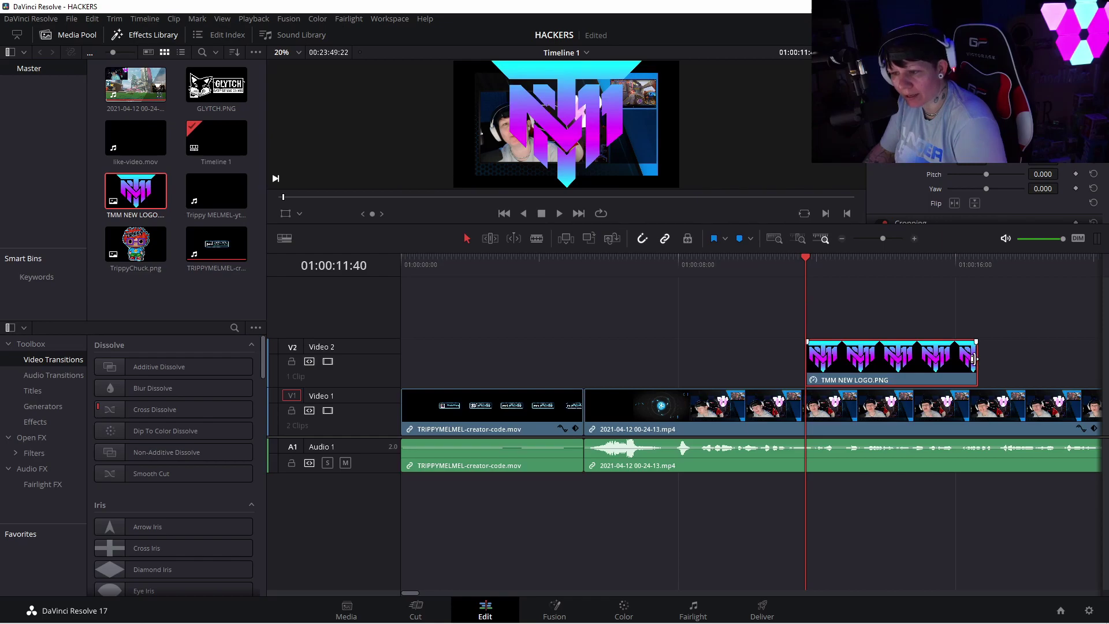
left_click_drag(978, 360, 886, 355)
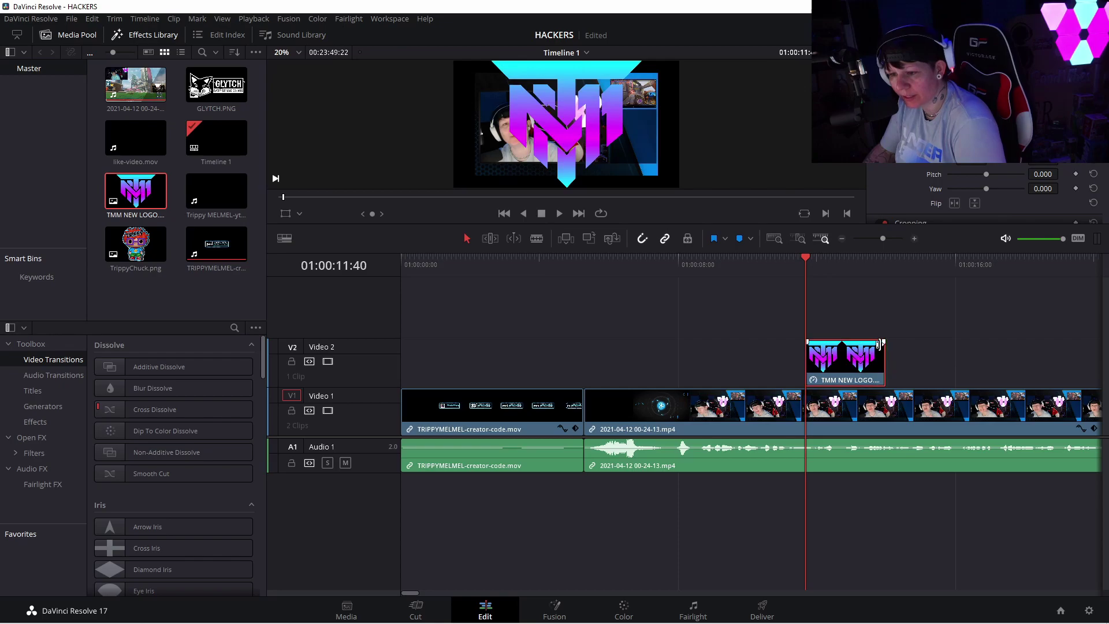
left_click_drag(863, 342, 865, 341)
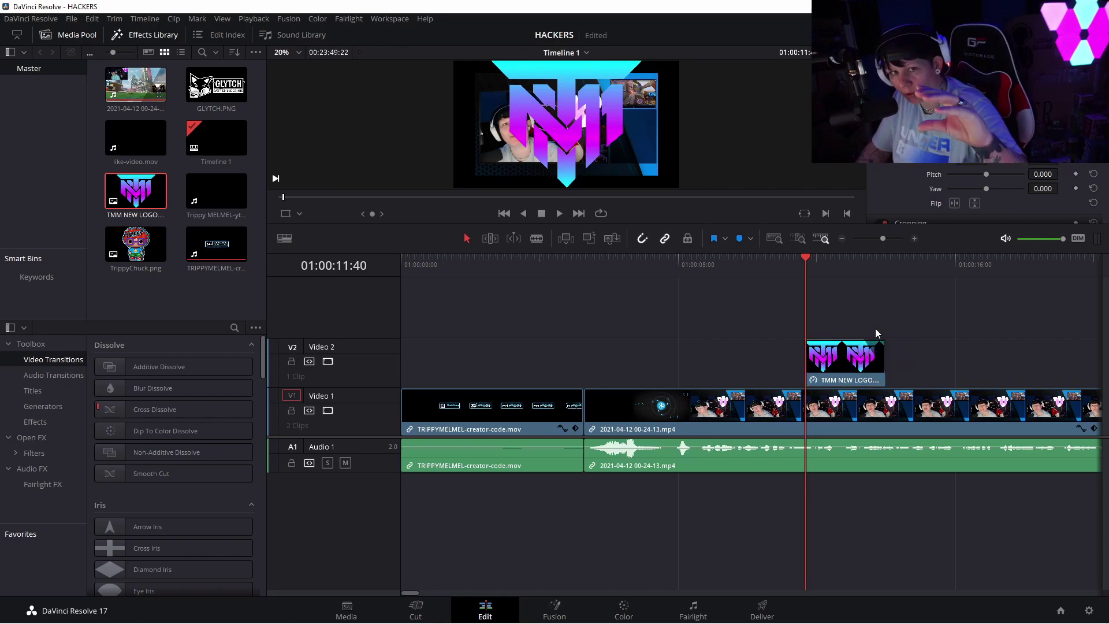
mouse_move(878, 346)
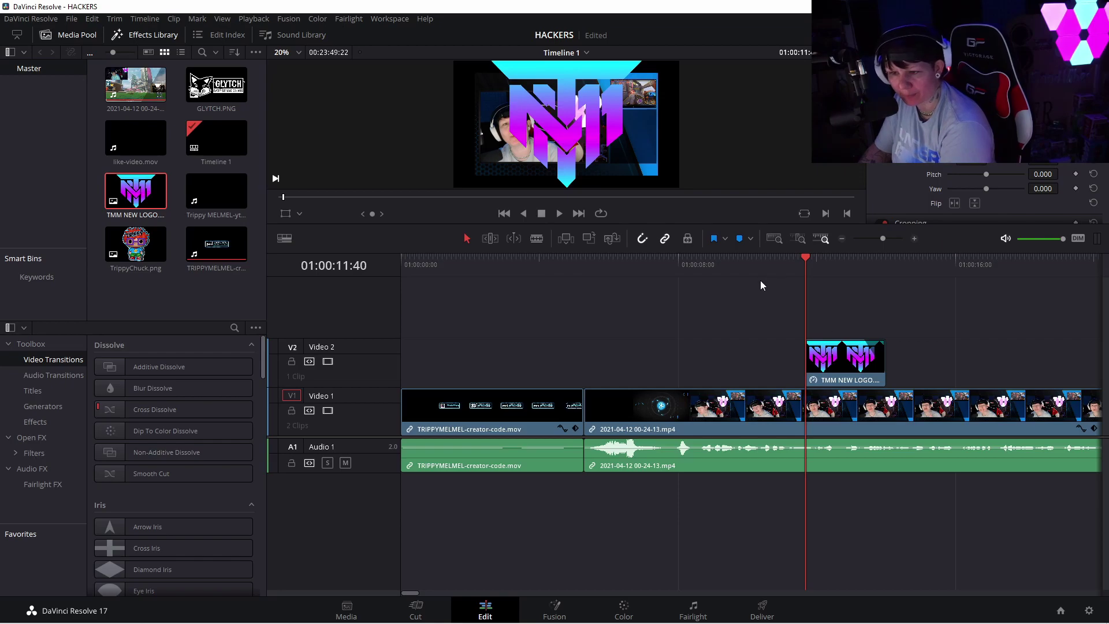
Step: Shift the logo clip slightly earlier and play it back, stopping at 01:00:18:00
left_click_drag(806, 260, 742, 259)
left_click(557, 213)
left_click(541, 213)
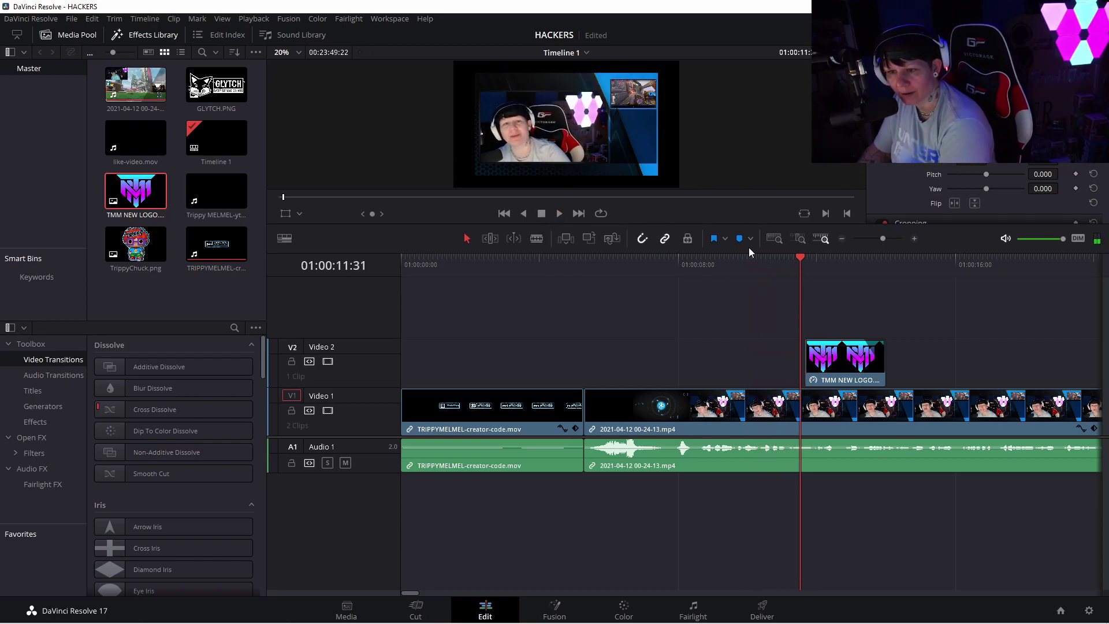
left_click_drag(797, 260, 769, 259)
left_click_drag(856, 375, 842, 375)
left_click(558, 213)
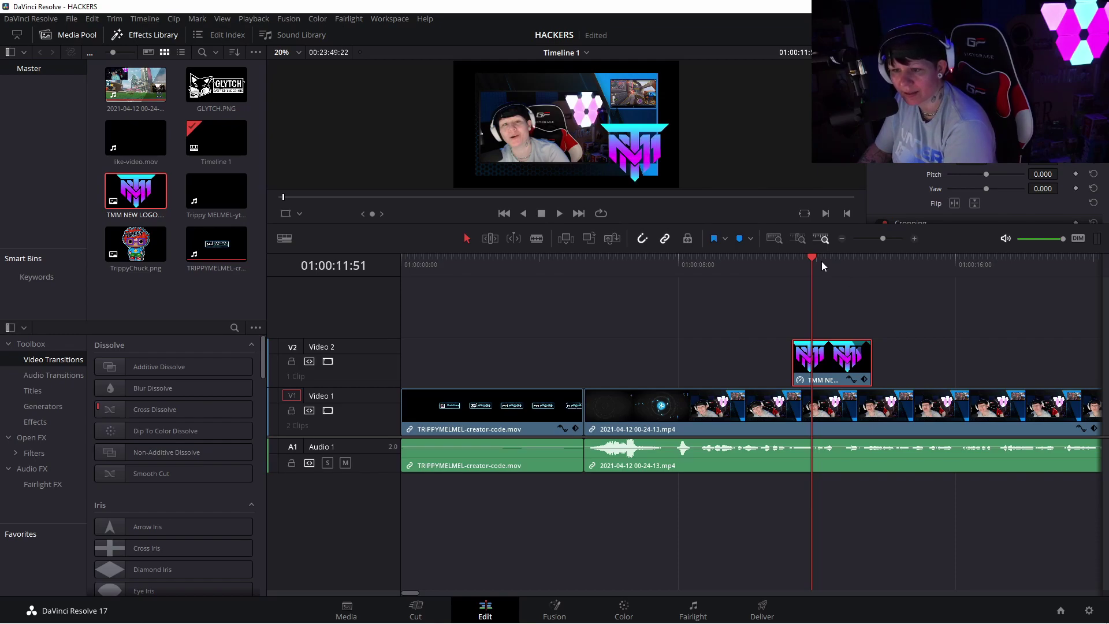
left_click(639, 264)
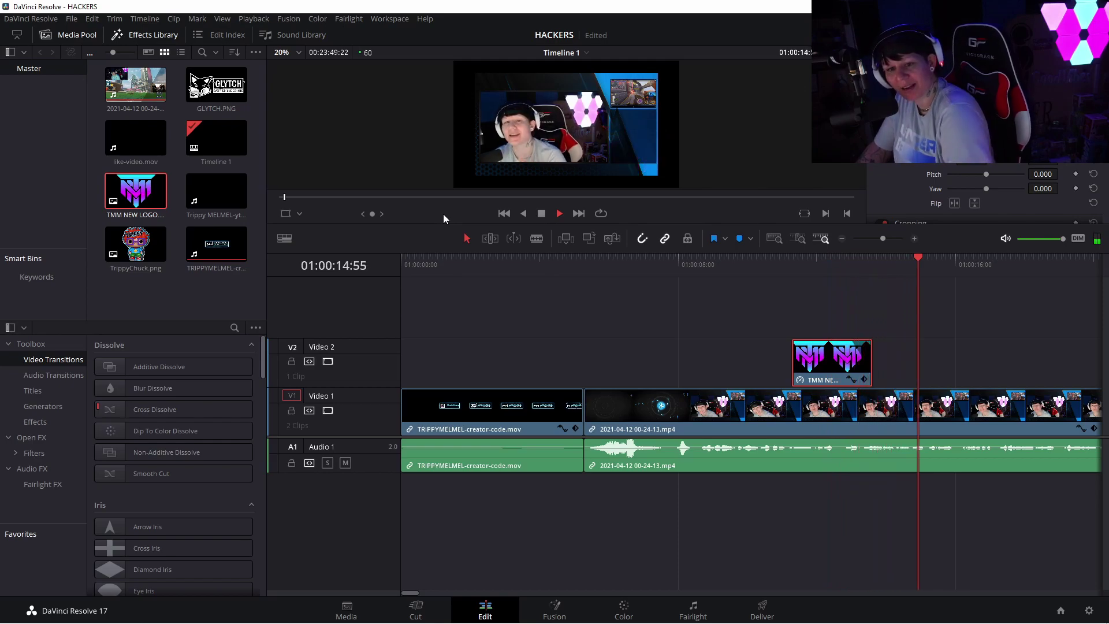
left_click(541, 213)
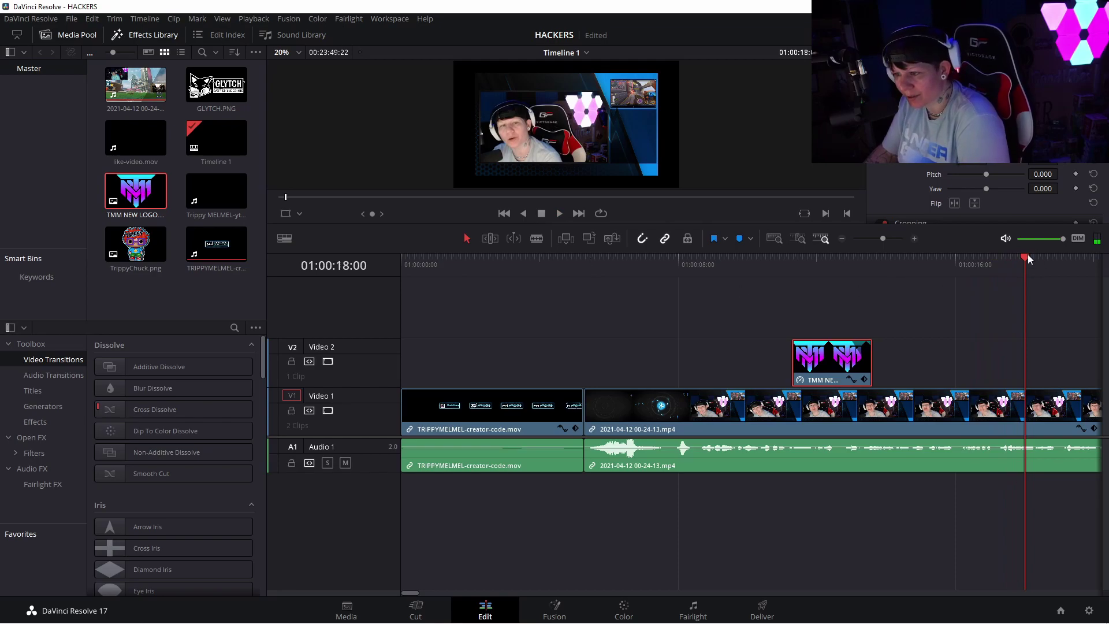
Step: Skim the gameplay from the logo overlay ahead to about 01:01:48
left_click(559, 213)
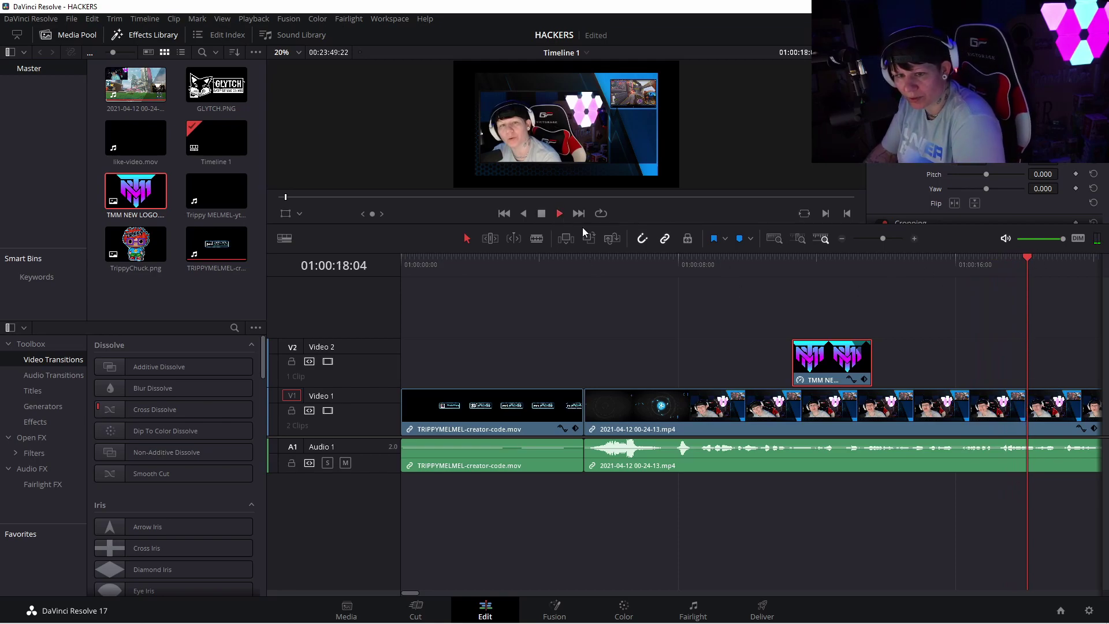
left_click(1073, 258)
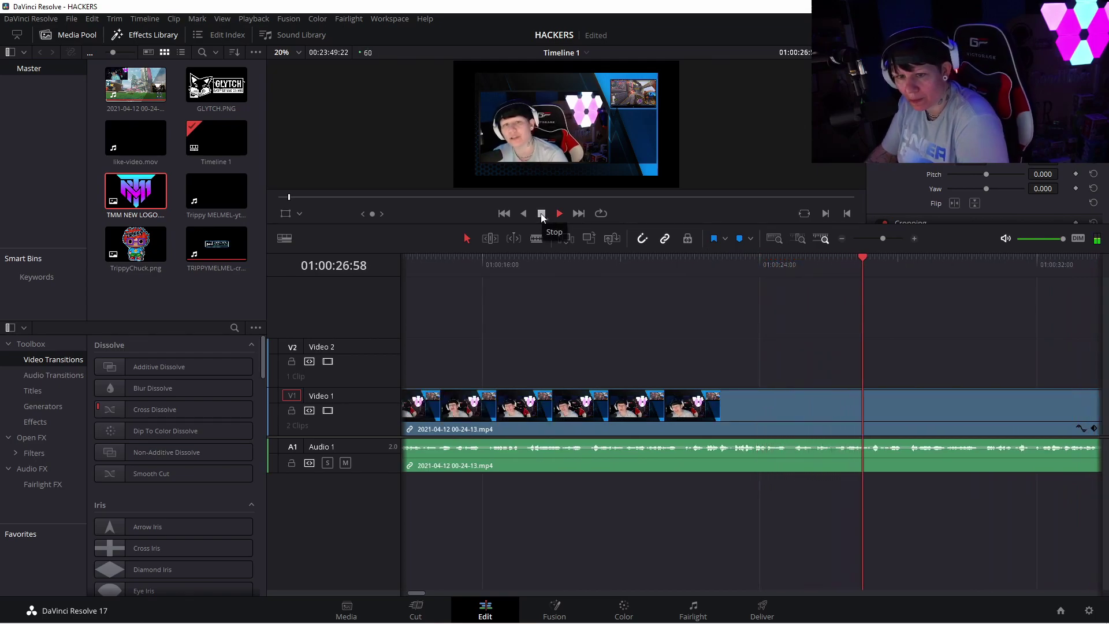
left_click(911, 258)
left_click_drag(912, 266, 1037, 282)
key("space")
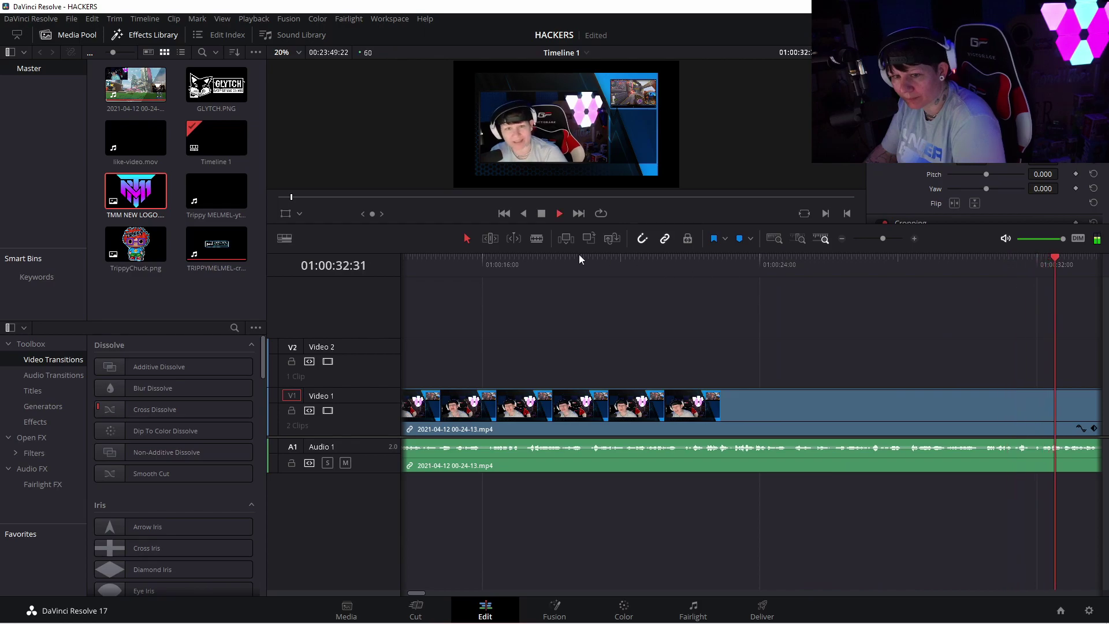
left_click(816, 270)
left_click(1038, 299)
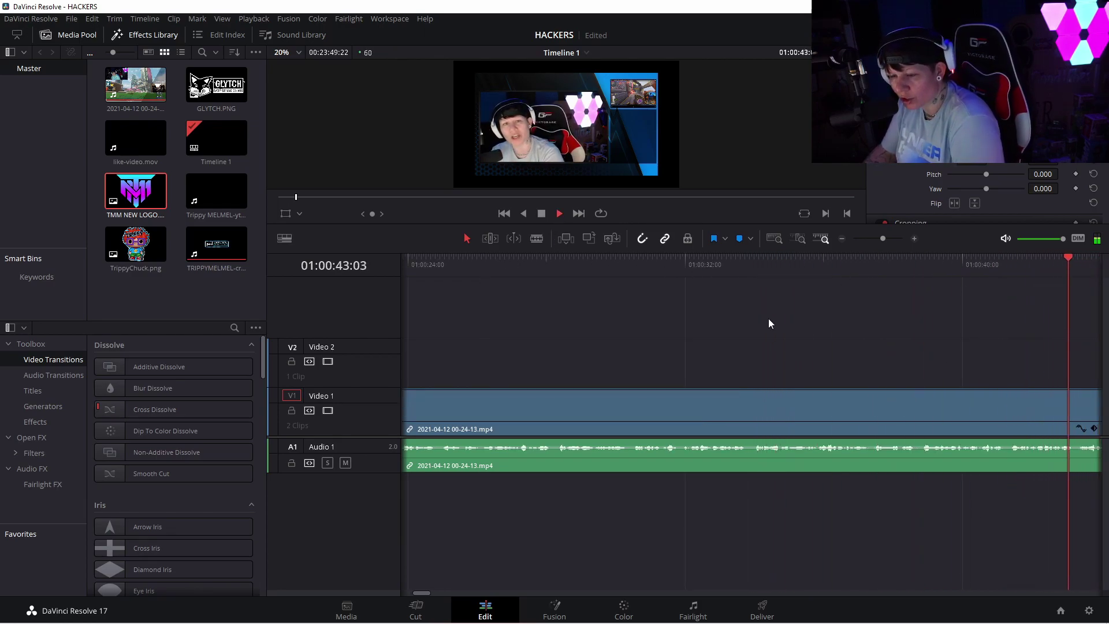
left_click_drag(757, 258, 912, 280)
left_click_drag(969, 259, 1086, 263)
left_click_drag(765, 257, 669, 262)
Step: Play from 01:01:42 up to 01:02:10, then replay 01:02:01 to 01:02:08
left_click(468, 293)
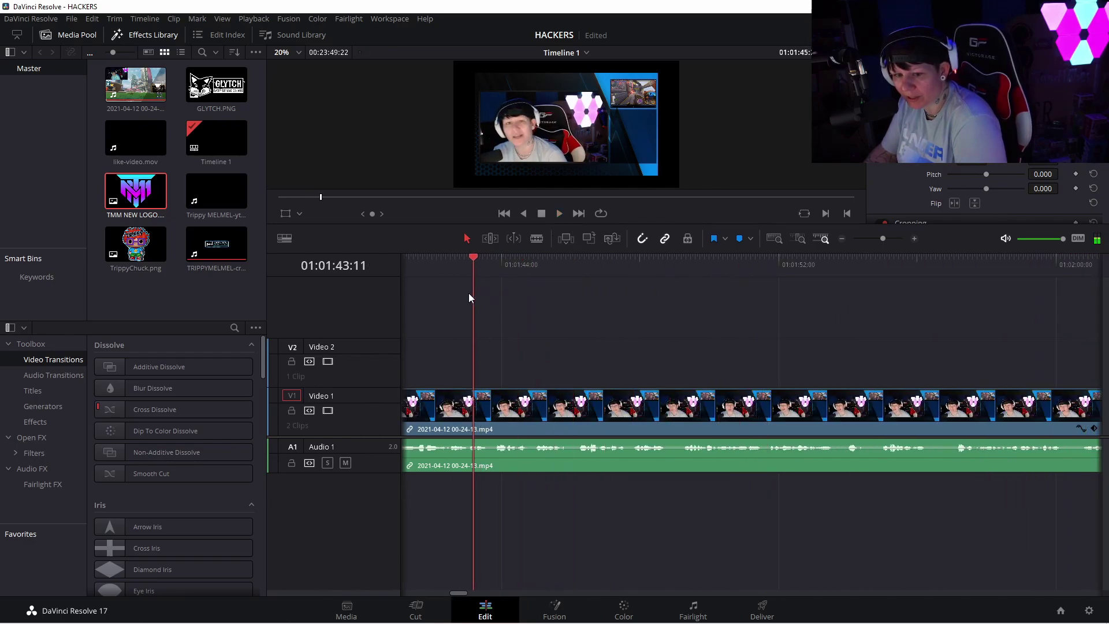
left_click(556, 214)
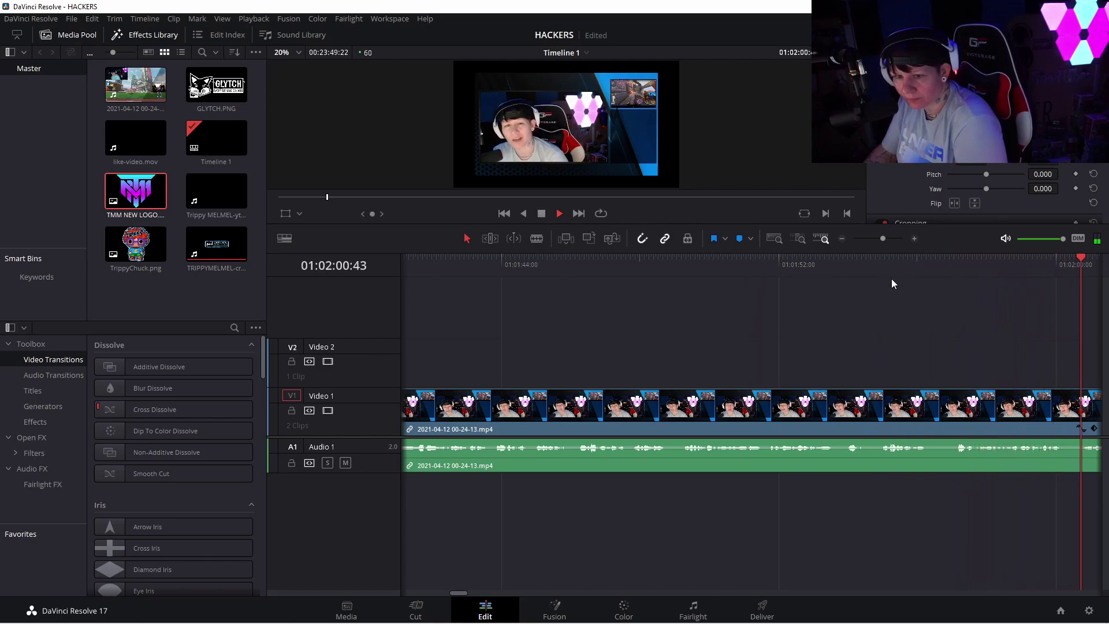
left_click(947, 266)
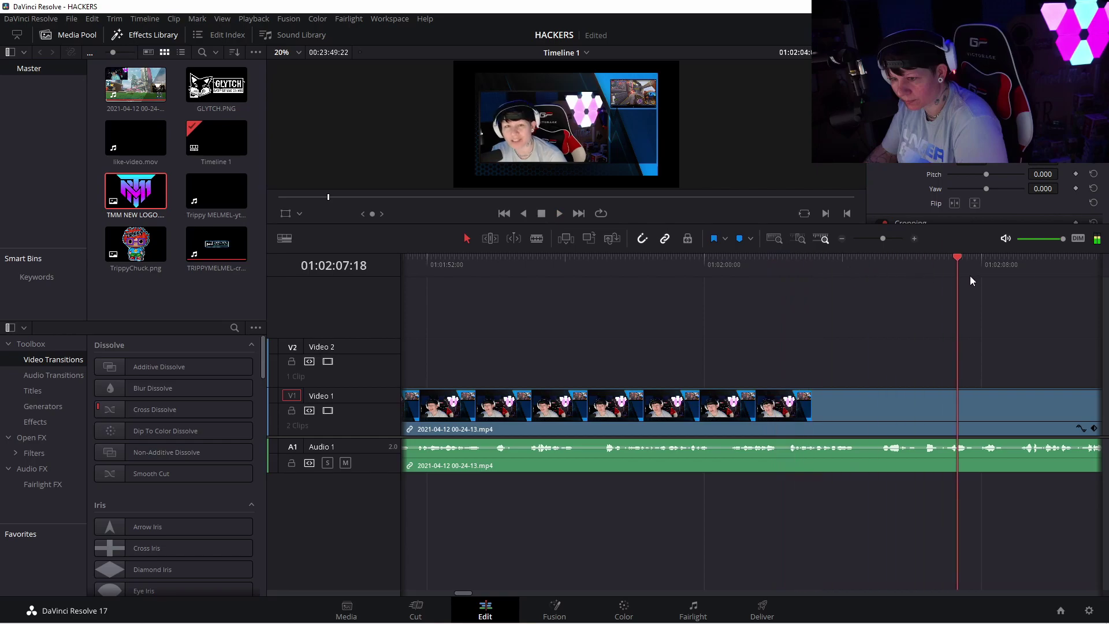
left_click(544, 213)
left_click_drag(1079, 259, 743, 281)
left_click(560, 215)
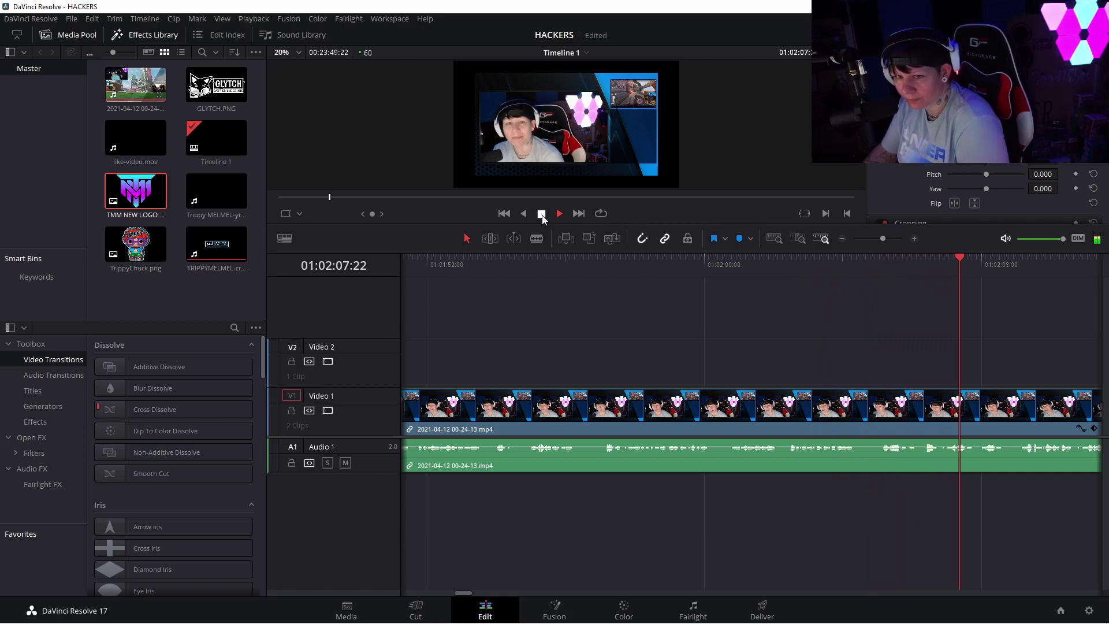
left_click(542, 213)
left_click(558, 214)
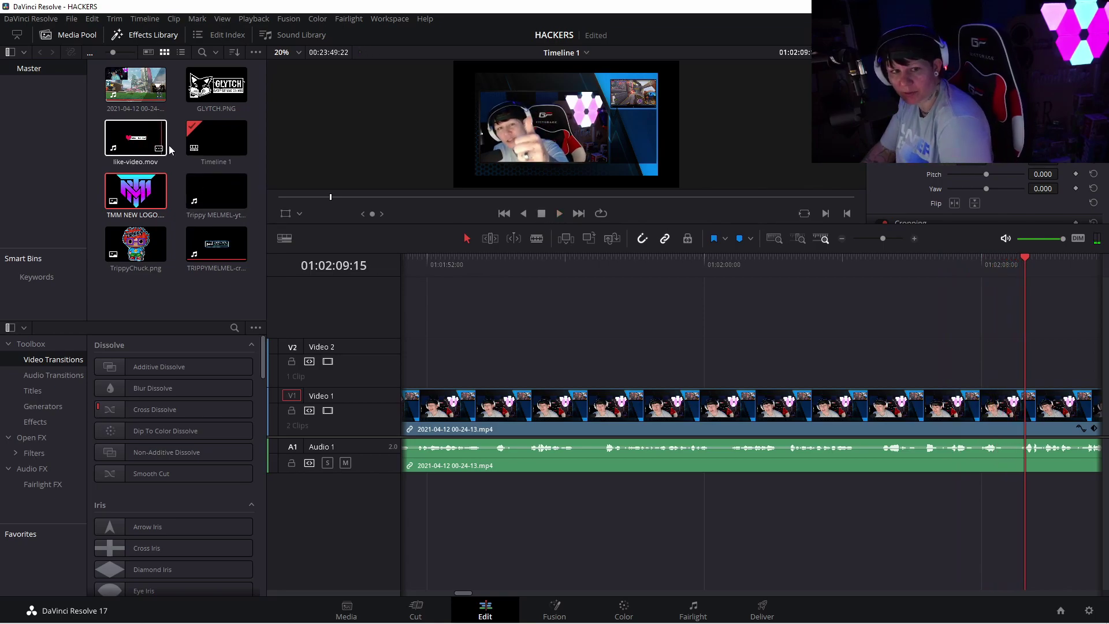
Step: Add Trippy MELMEL-yt-sub.mov to Video 3 just after the playhead
left_click_drag(218, 200, 936, 327)
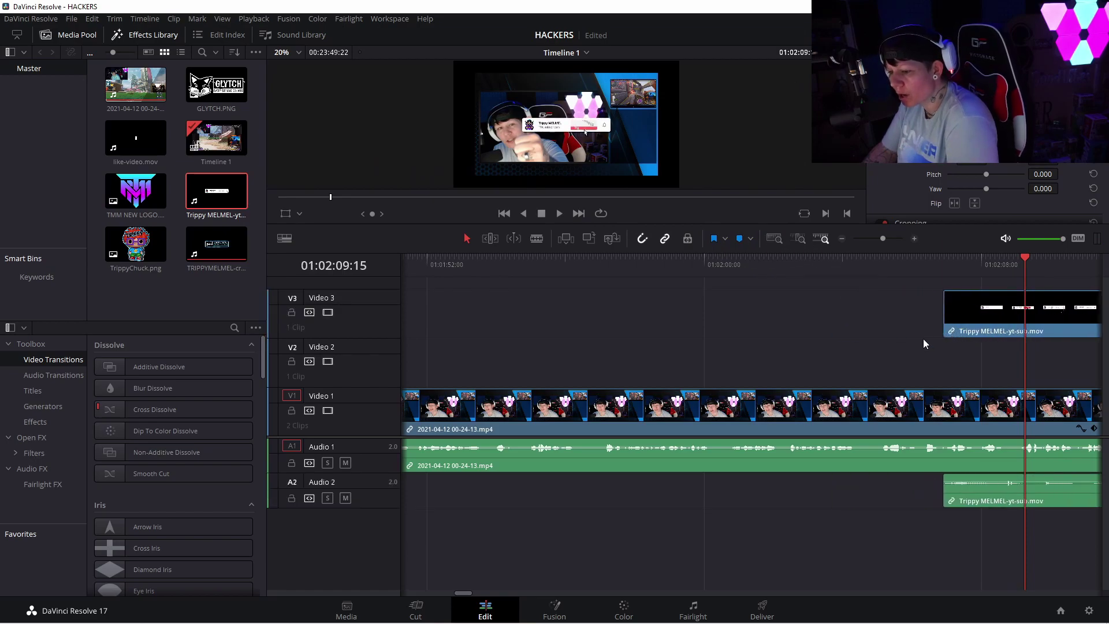
left_click_drag(461, 595, 467, 597)
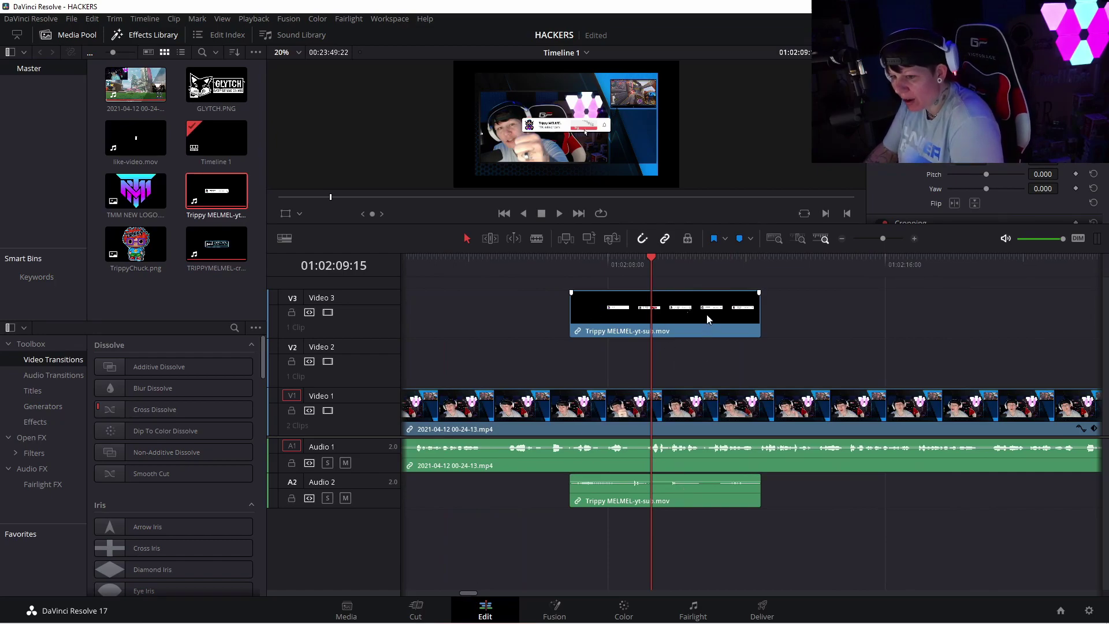
left_click_drag(705, 317, 698, 349)
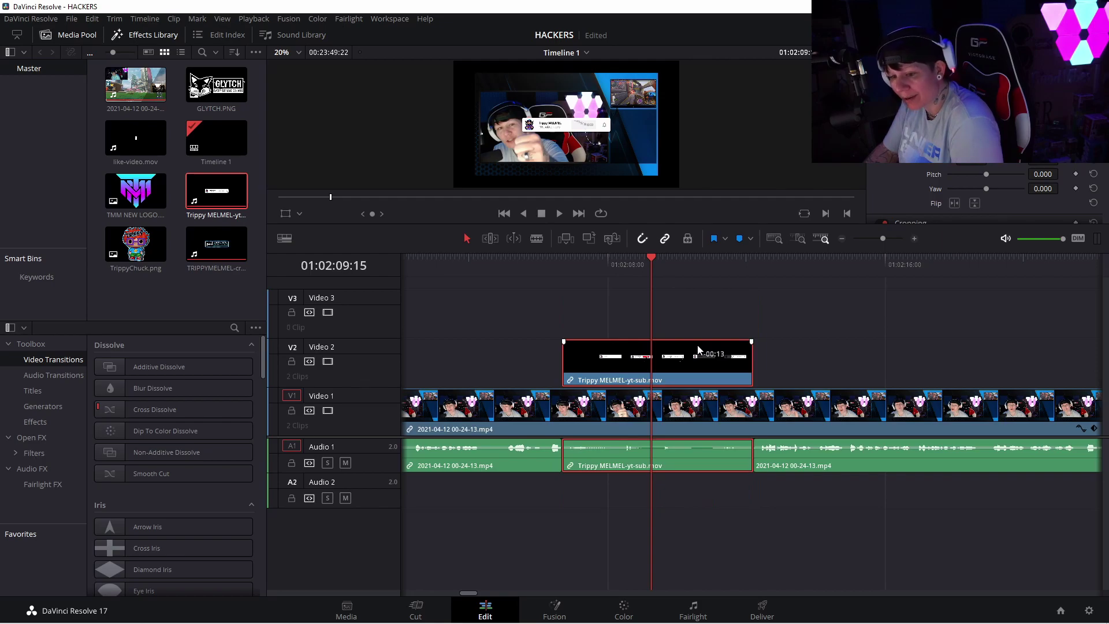
left_click_drag(698, 338, 712, 338)
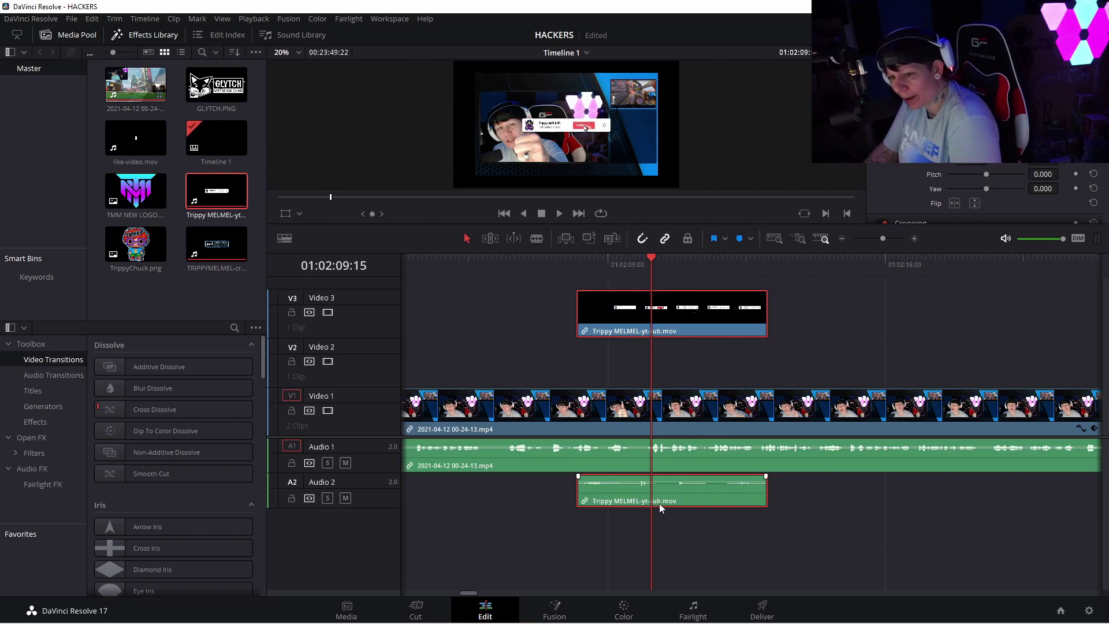
Step: Play from 01:02:03 and nudge the subscribe clip later twice to fix its timing
left_click_drag(652, 260, 468, 273)
left_click(556, 214)
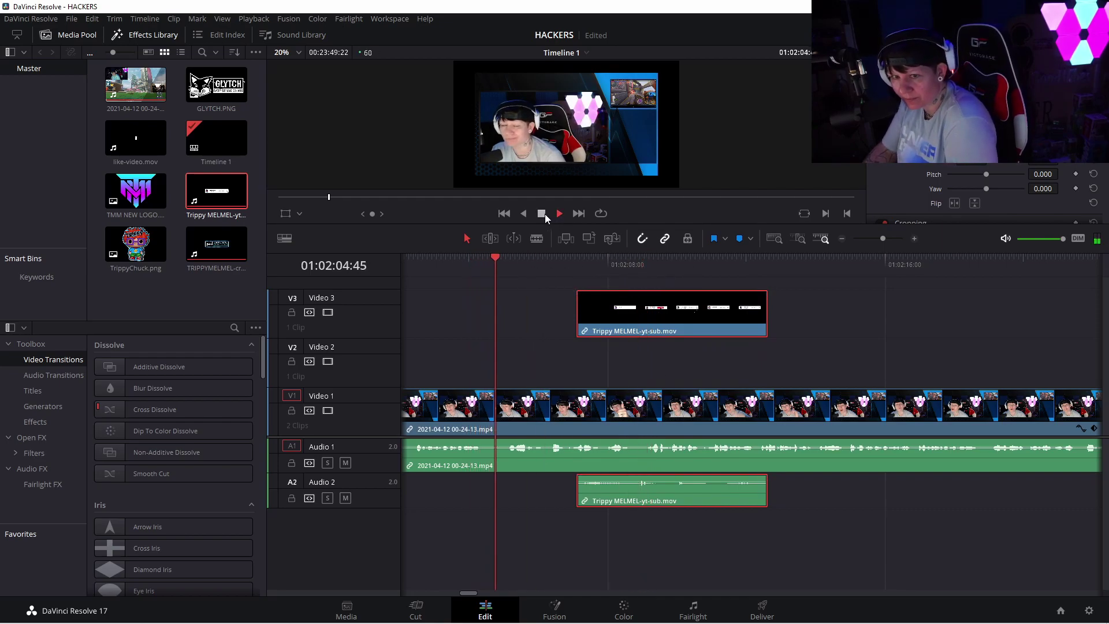
left_click(542, 214)
left_click_drag(601, 317, 620, 317)
left_click(558, 214)
left_click_drag(645, 325, 682, 327)
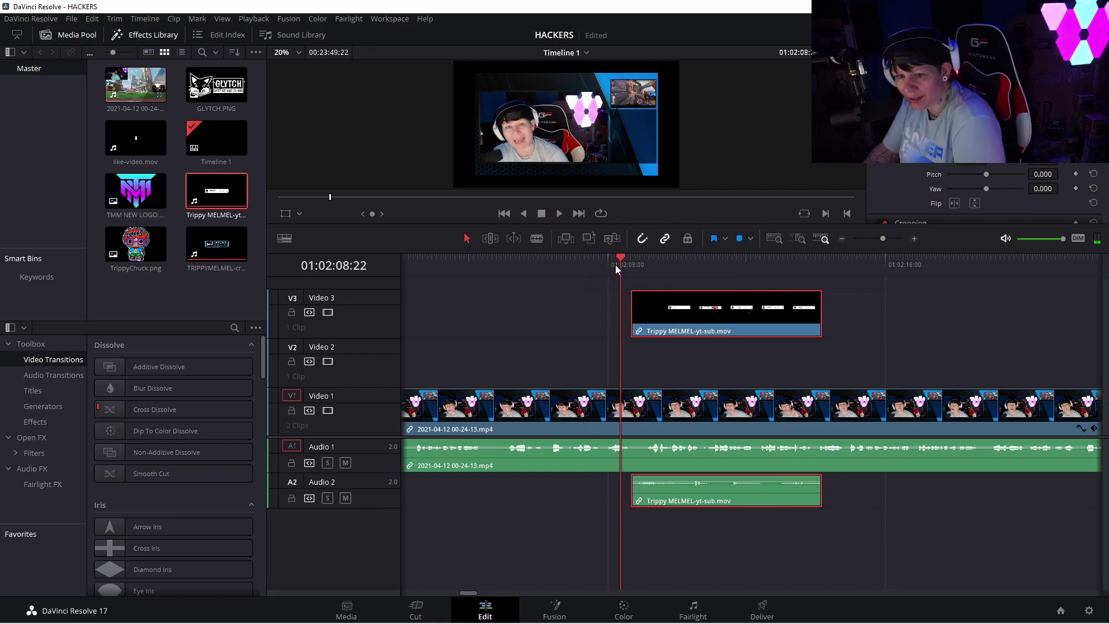
Step: Replay the subscribe animation from 01:02:06 and park the playhead at 01:02:11
left_click_drag(603, 258, 572, 257)
left_click(560, 213)
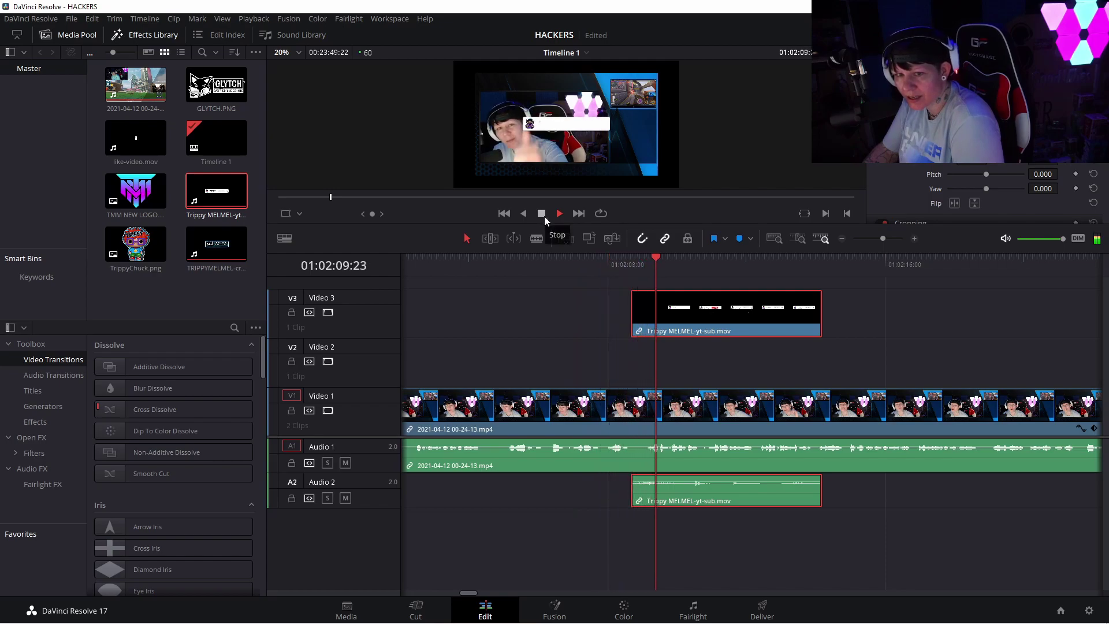
left_click(542, 214)
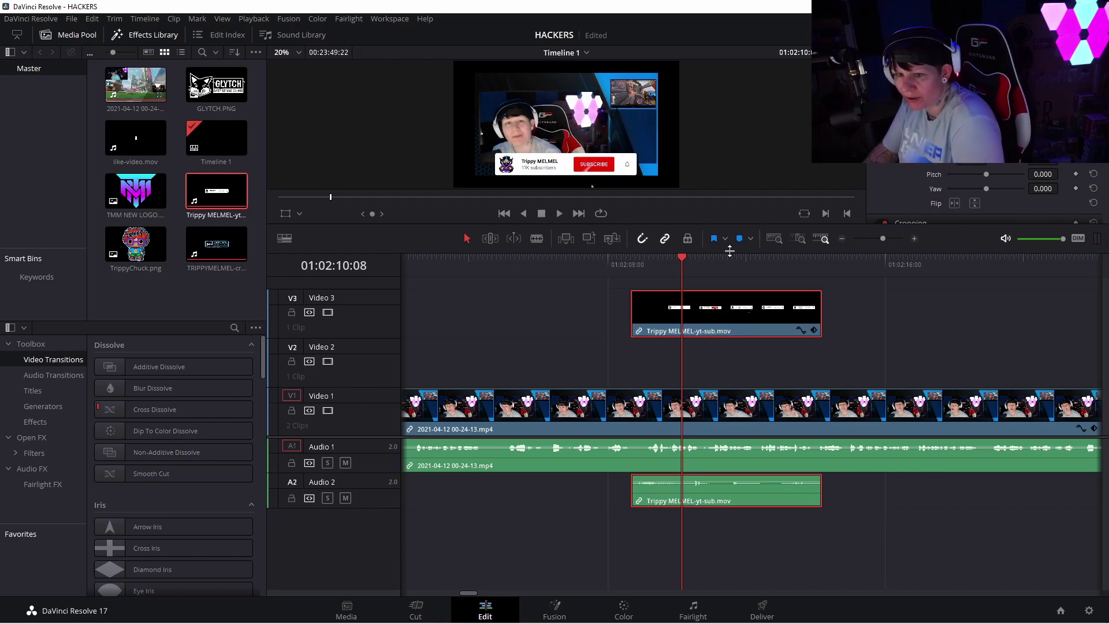
left_click_drag(681, 259, 564, 272)
left_click(558, 213)
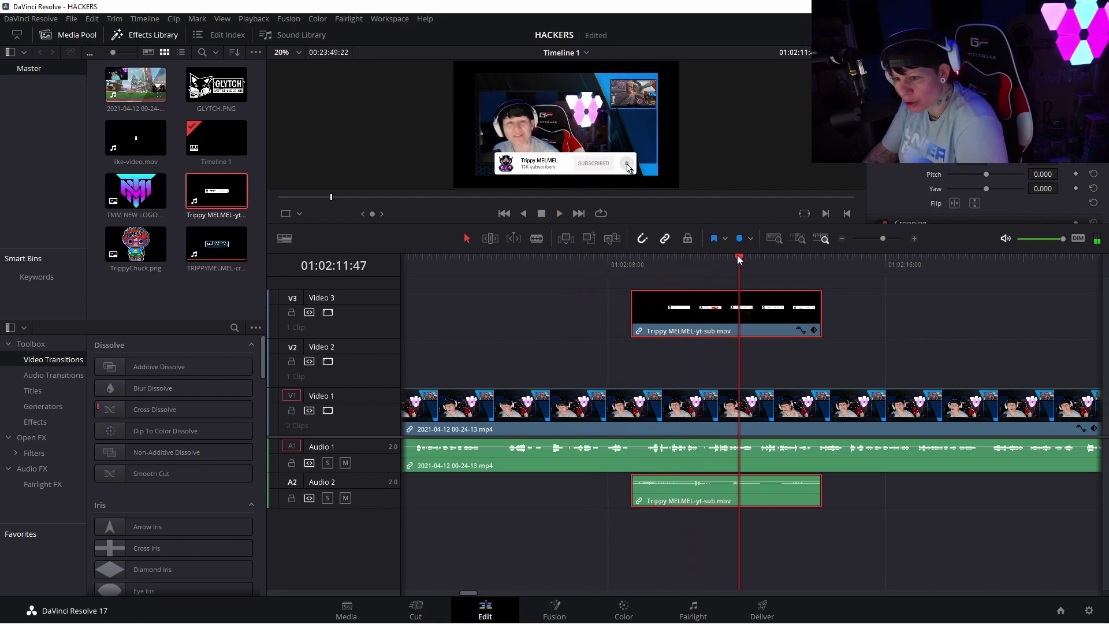
left_click(716, 256)
Step: Drop like-video.mov onto Video 4 at 01:02:11 and select it with its audio
left_click_drag(384, 155, 724, 309)
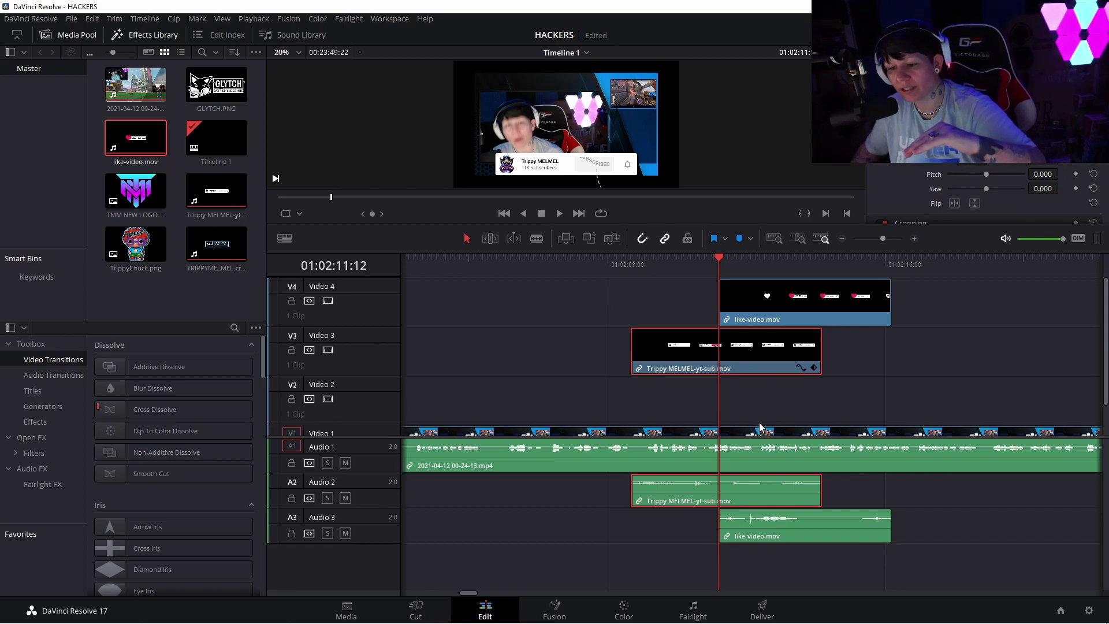
scroll(774, 416, "down", 2)
scroll(775, 408, "up", 2)
scroll(777, 406, "down", 2)
scroll(778, 403, "up", 2)
left_click(762, 309)
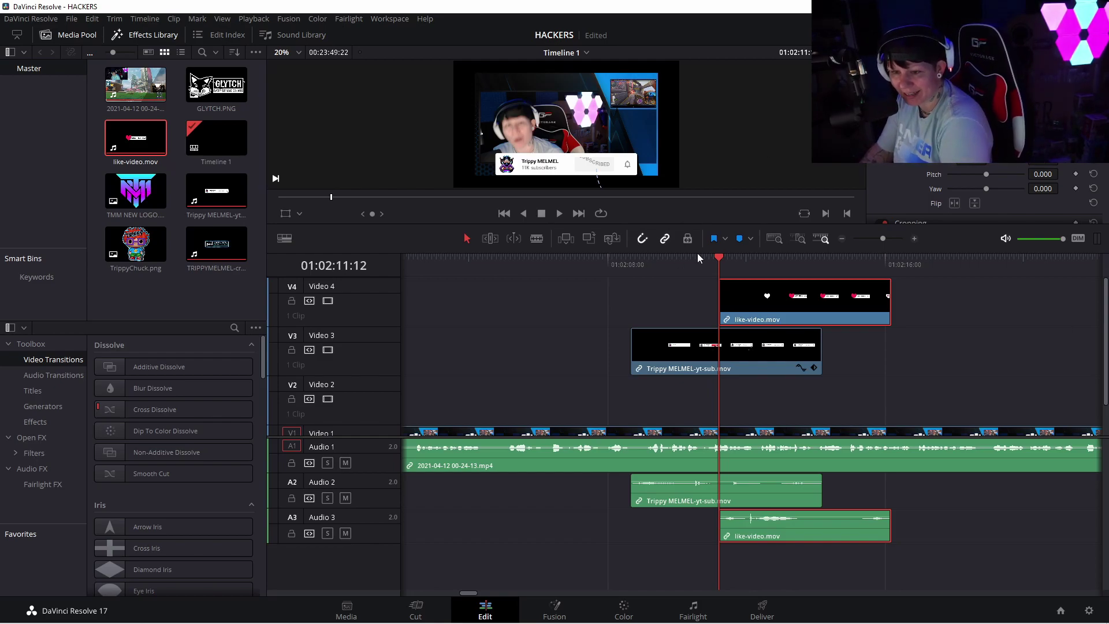
Step: Play the subscribe and like animations from 01:02:07 to review them
left_click_drag(697, 258, 589, 258)
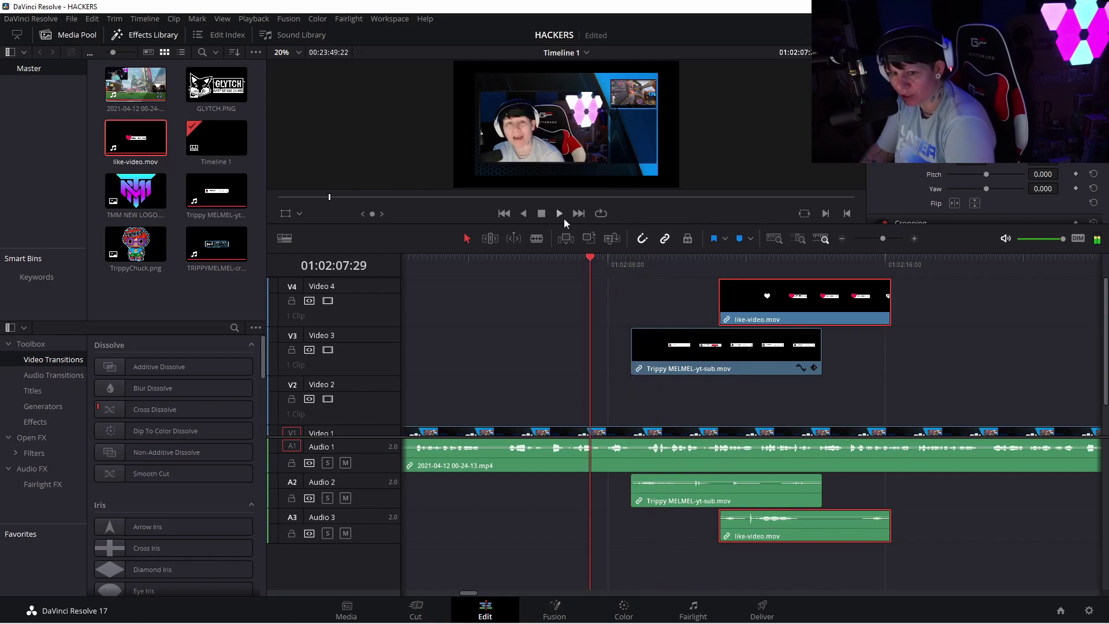
left_click(558, 213)
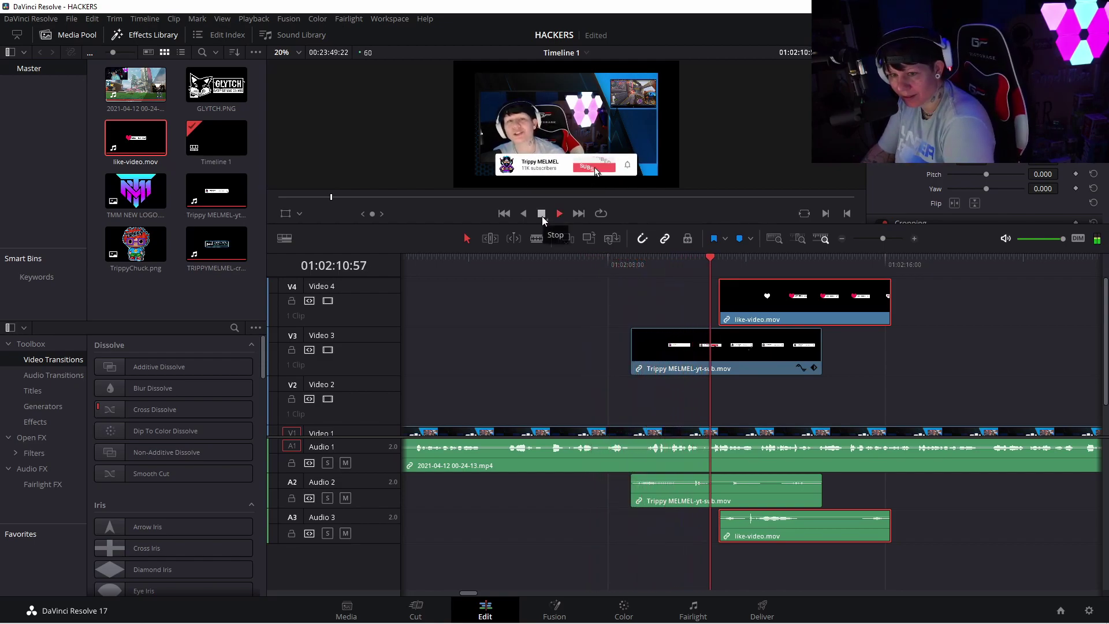
left_click(541, 215)
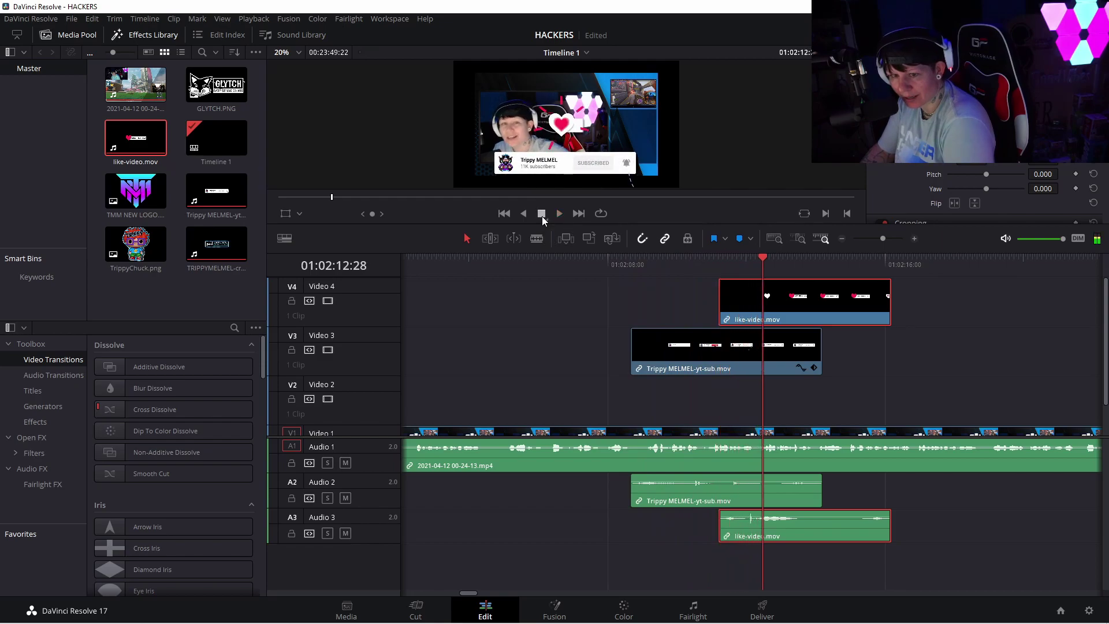
left_click(558, 213)
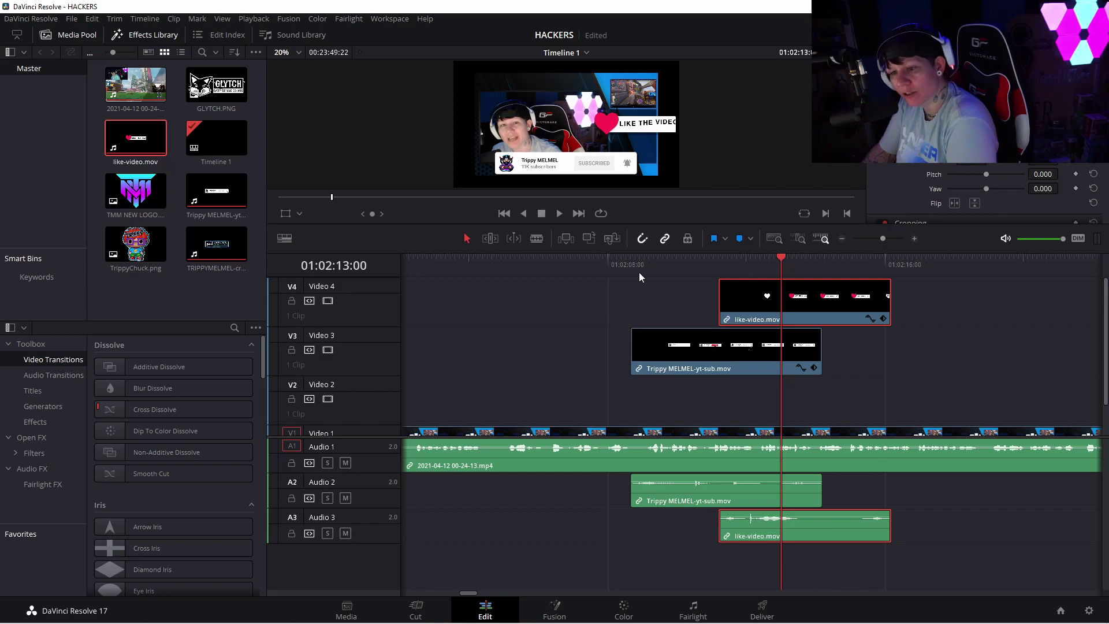
left_click_drag(781, 258, 598, 258)
left_click(559, 213)
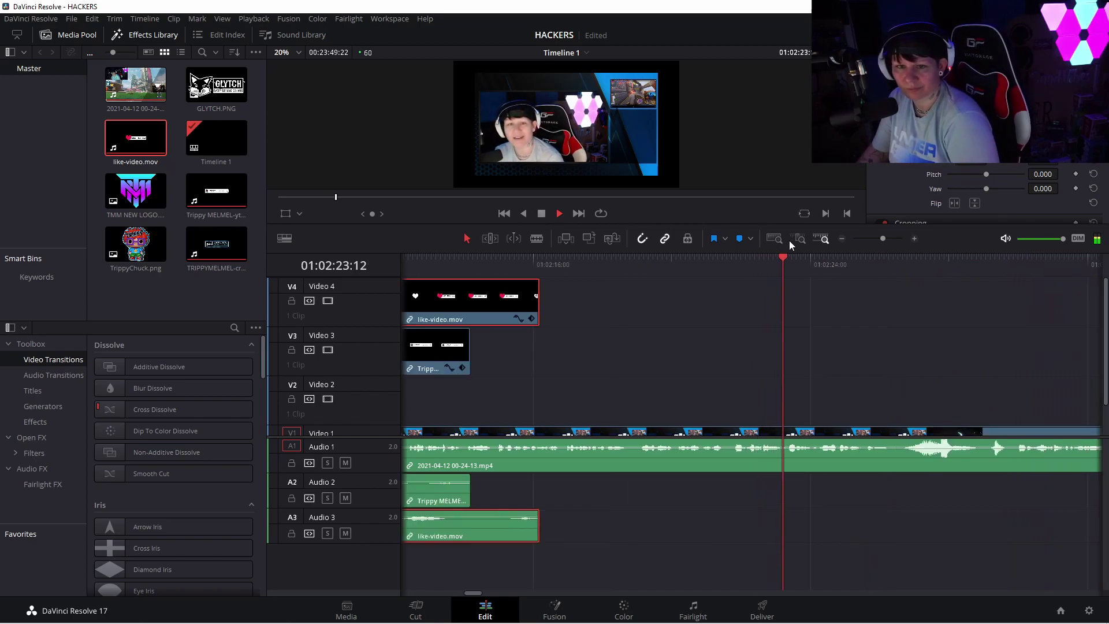
left_click(541, 213)
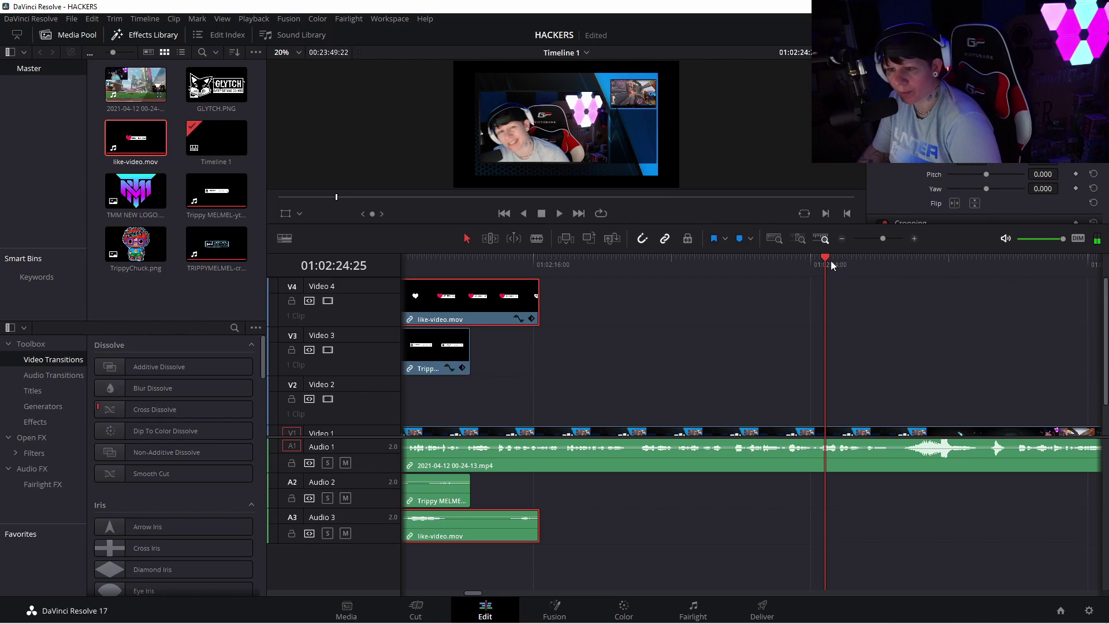
left_click_drag(824, 263, 523, 292)
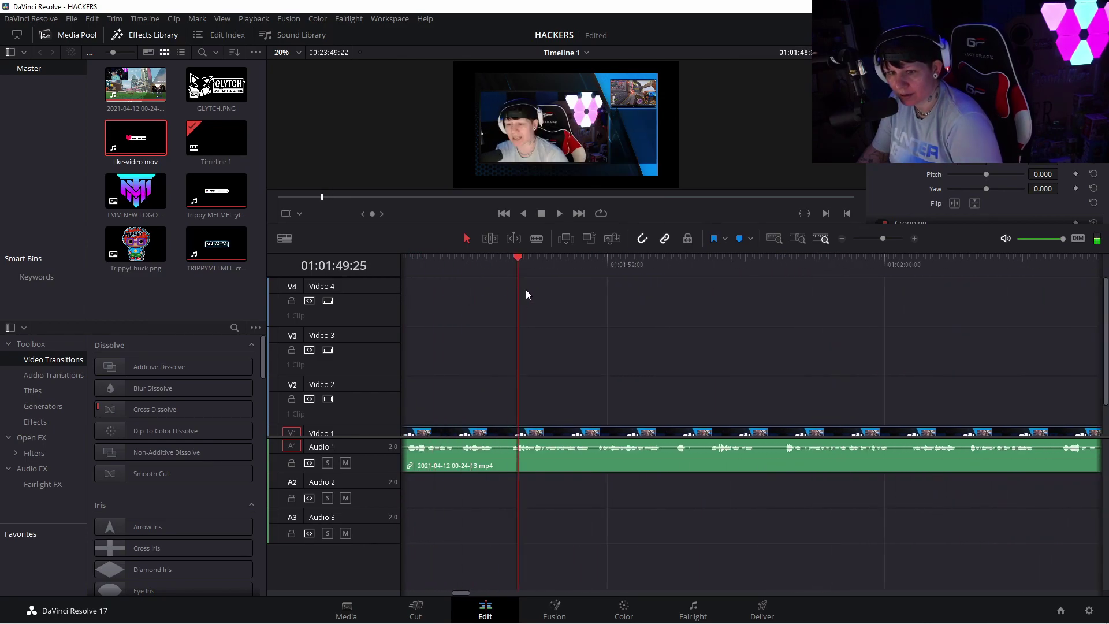
left_click(560, 213)
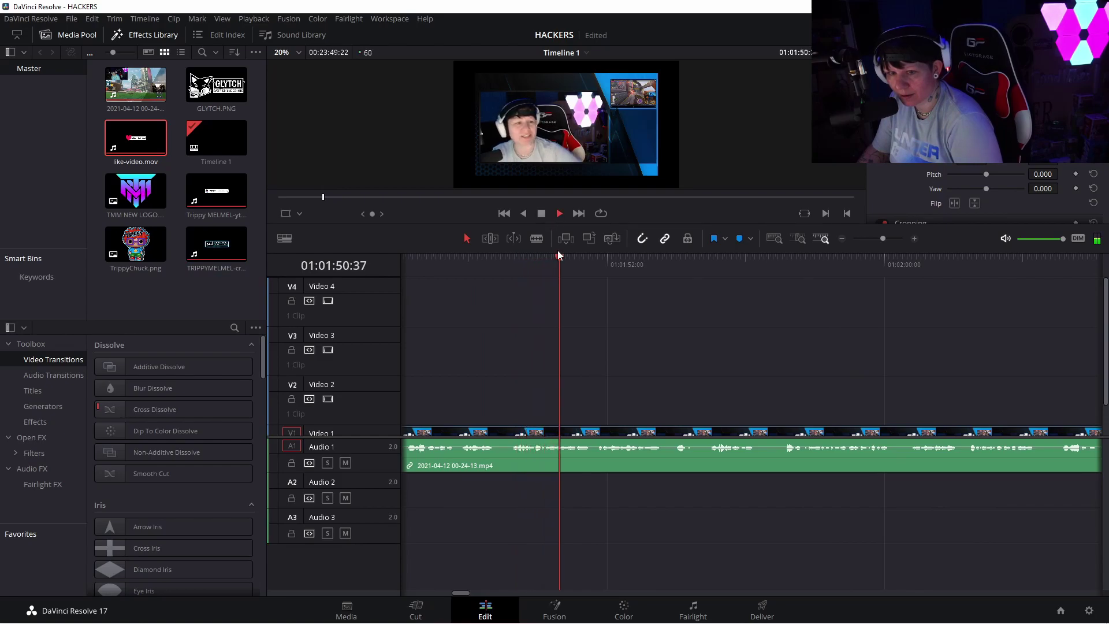
left_click_drag(574, 265, 470, 266)
left_click(475, 261)
left_click(493, 258)
left_click_drag(494, 257, 430, 257)
left_click(559, 213)
left_click(542, 213)
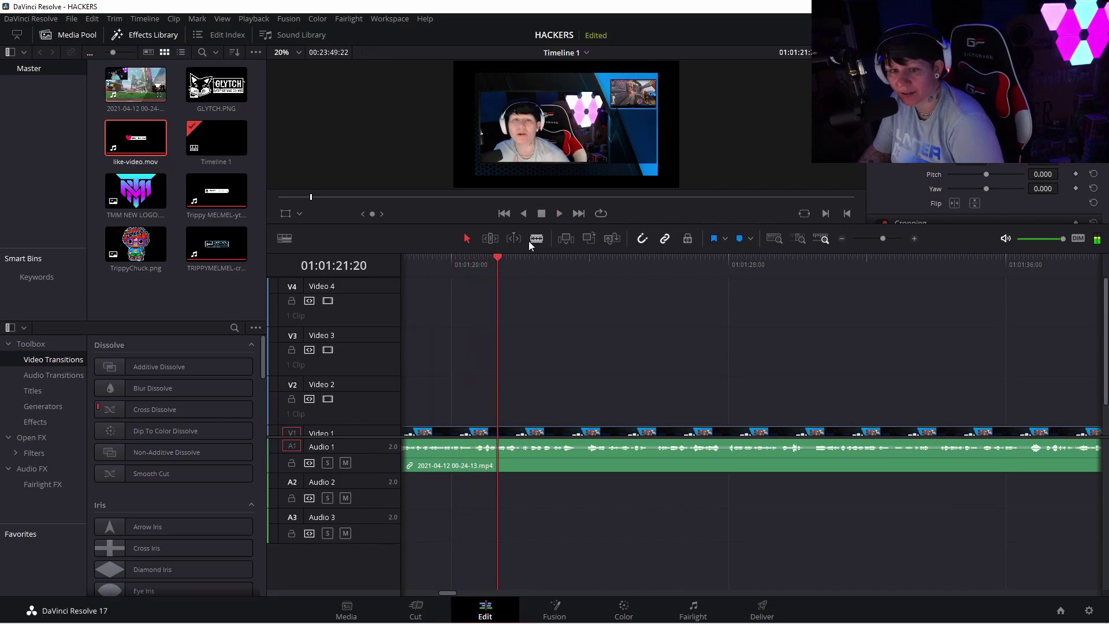
left_click_drag(498, 257, 735, 257)
left_click(558, 213)
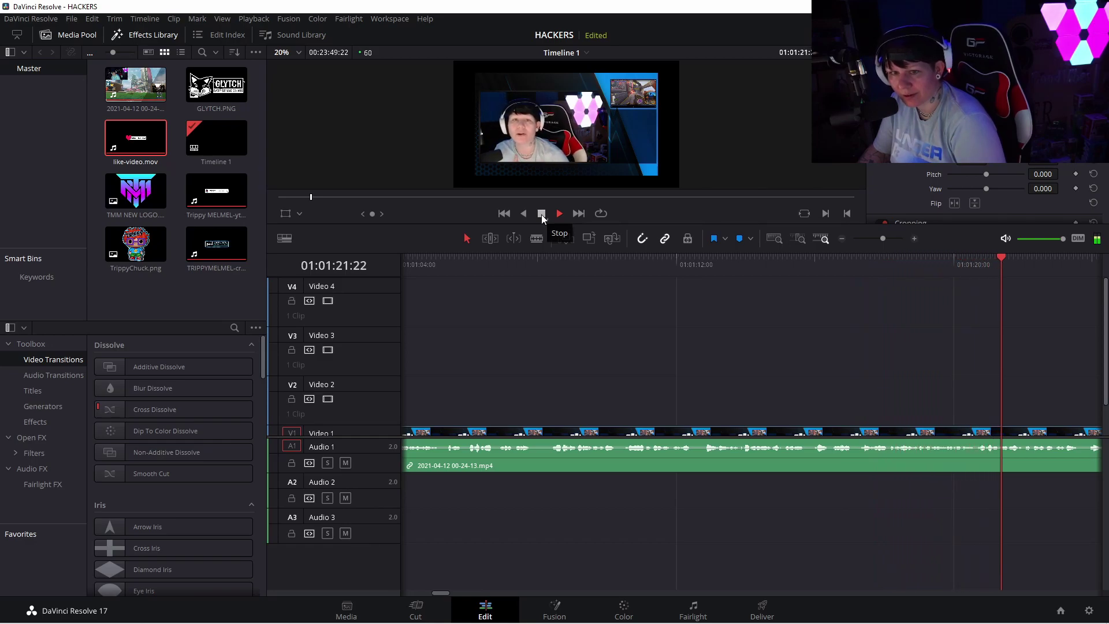
left_click(542, 214)
left_click_drag(1003, 258, 875, 262)
Step: Add GLYTCH.PNG to Video 2, shorten it from its end, and play it back
left_click_drag(218, 99, 864, 380)
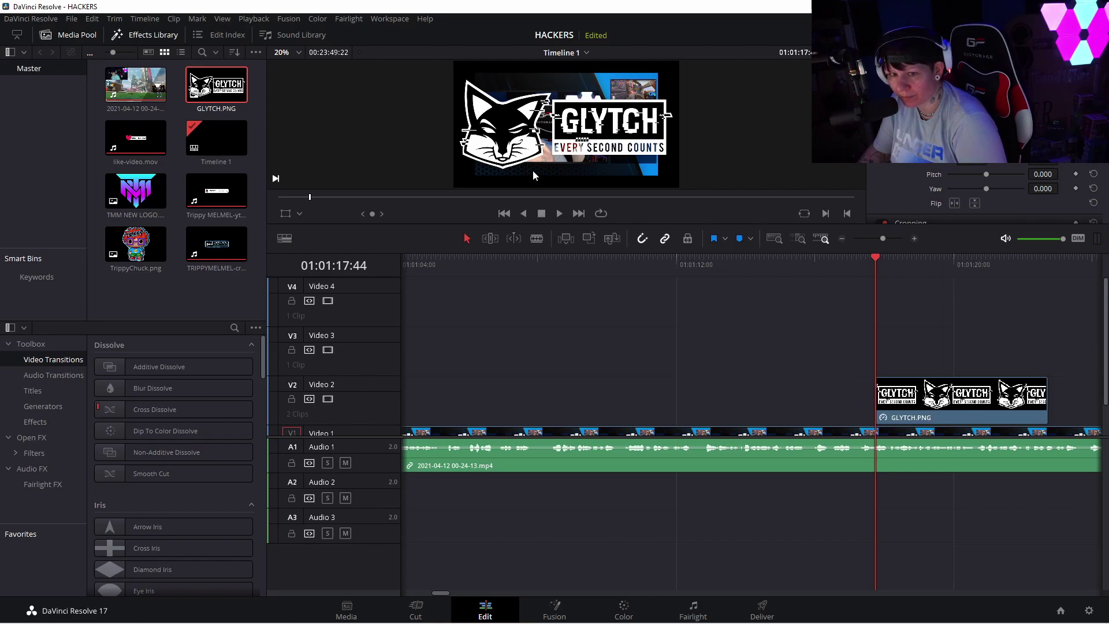
left_click_drag(876, 260, 725, 271)
left_click(980, 407)
left_click_drag(1050, 403, 973, 380)
left_click(558, 214)
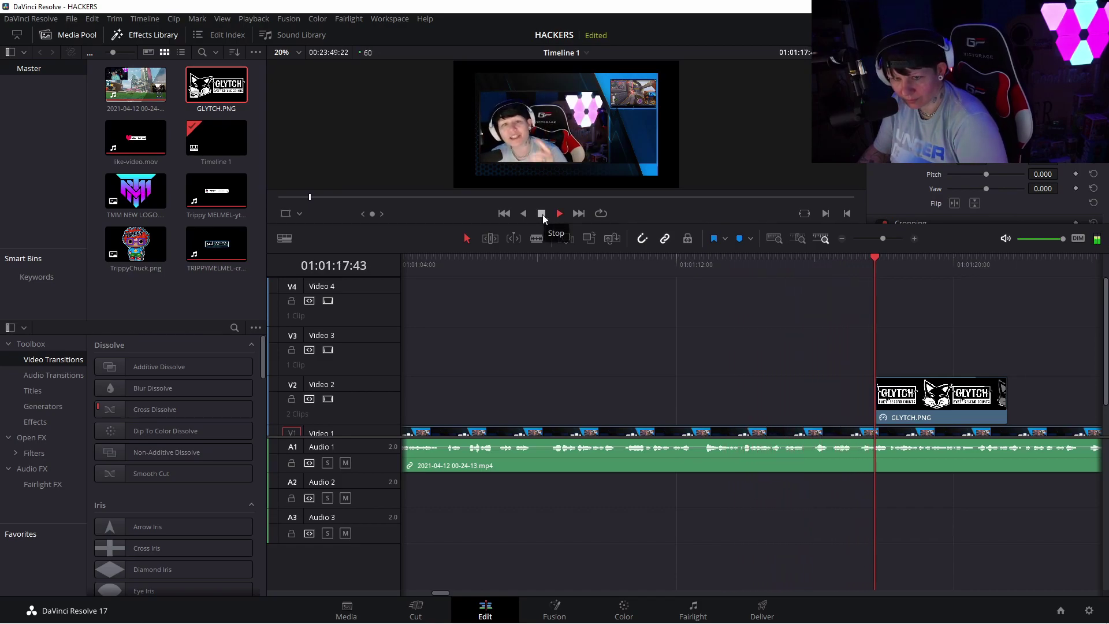
key("space")
Step: Nudge the GLYTCH.PNG clip later to start at the playhead and replay from 01:01:17:52
left_click(929, 409)
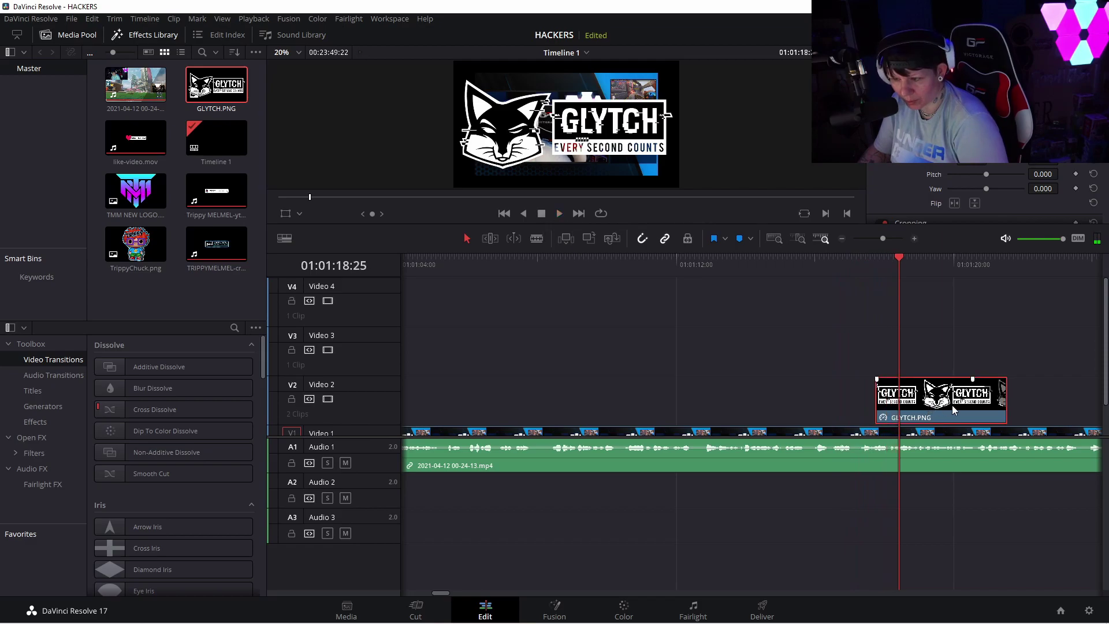
key("period")
key("period")
key("period")
key("period")
key("period")
key("period")
key("period")
key("period")
key("period")
key("period")
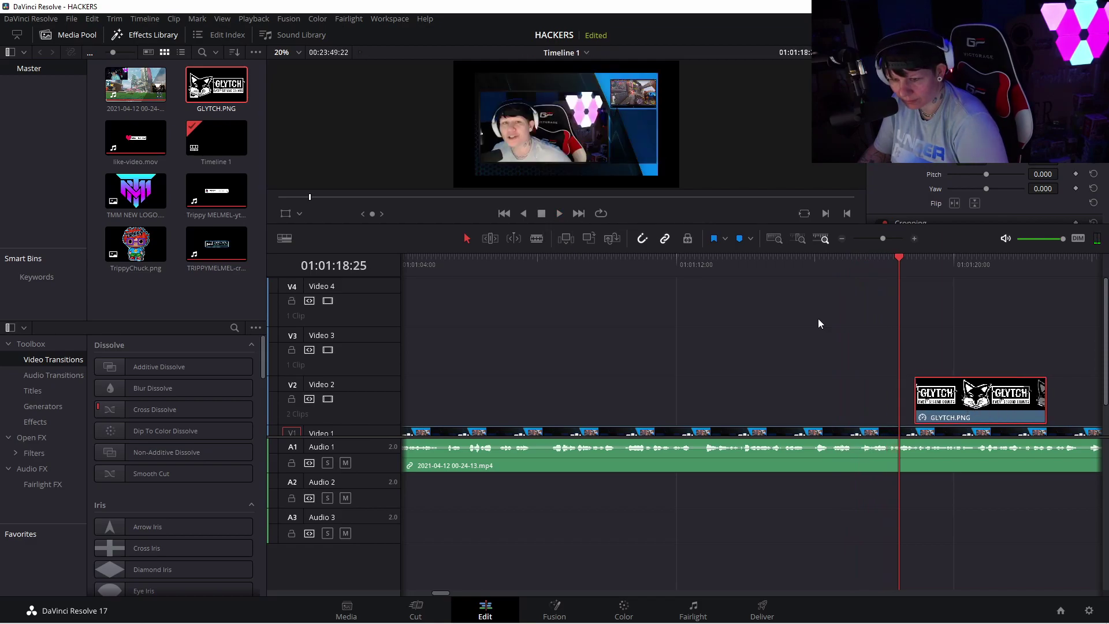
key("space")
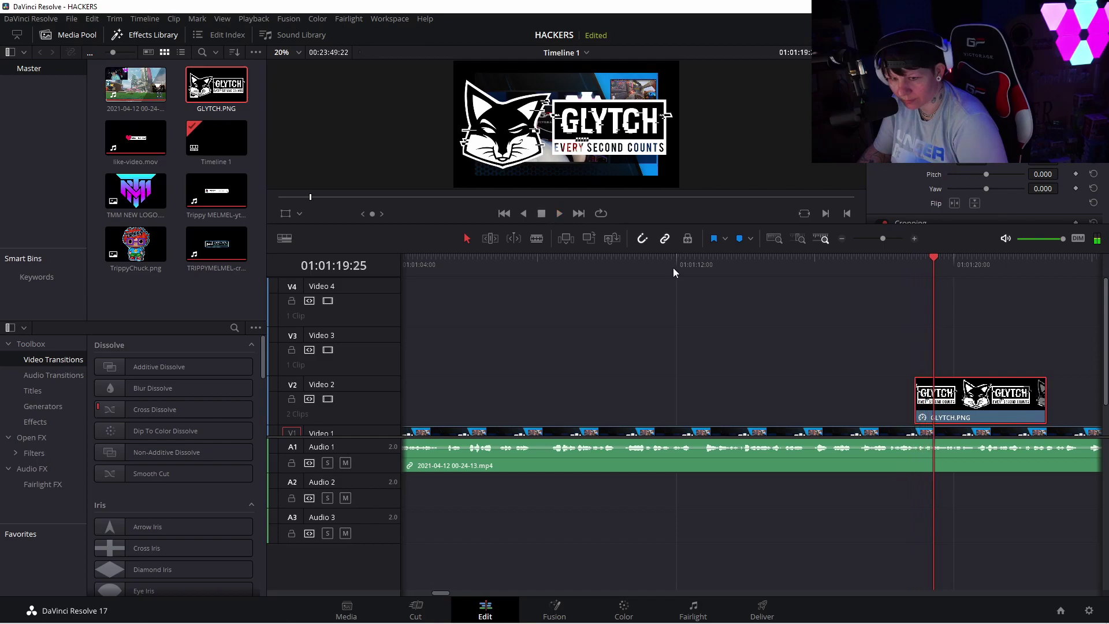
mouse_move(970, 407)
left_mouse_down()
mouse_move(1015, 407)
mouse_move(989, 407)
left_mouse_up()
left_click_drag(933, 260, 879, 260)
key("comma")
key("comma")
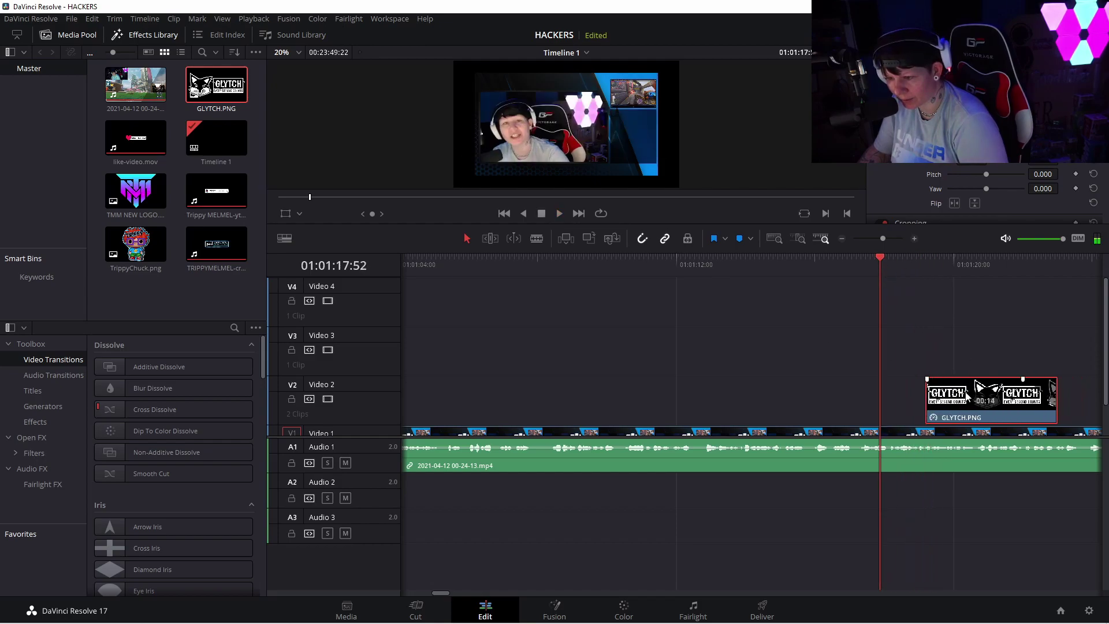
left_click(560, 212)
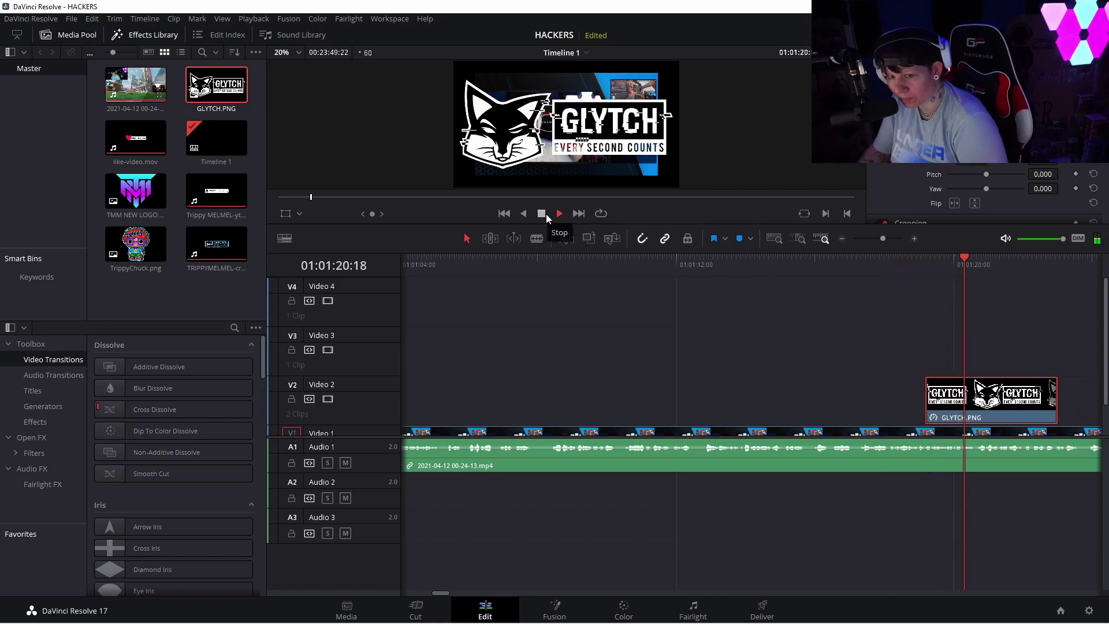
left_click(541, 213)
Step: Review the logo overlay and lengthen the GLYTCH.PNG clip slightly
left_click(561, 214)
left_click(559, 214)
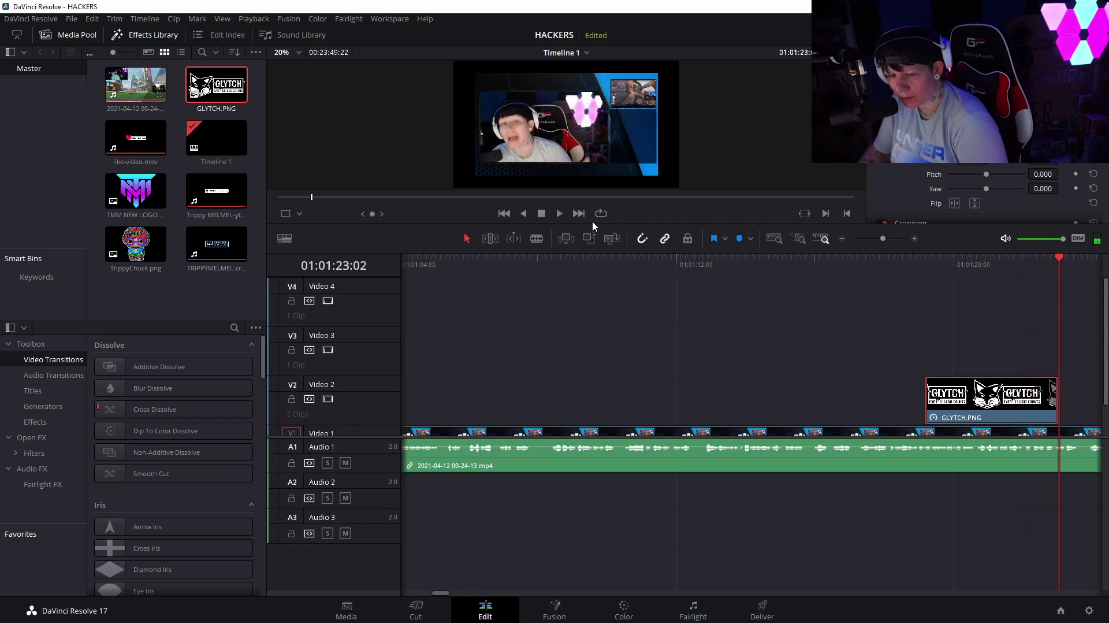
left_click(561, 213)
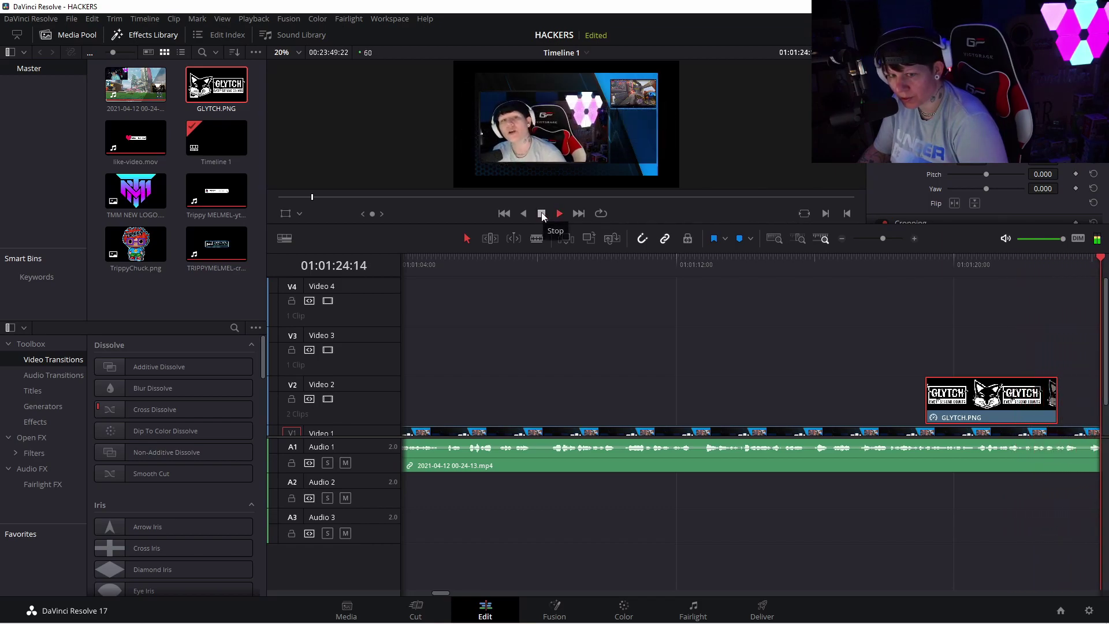
left_click(542, 214)
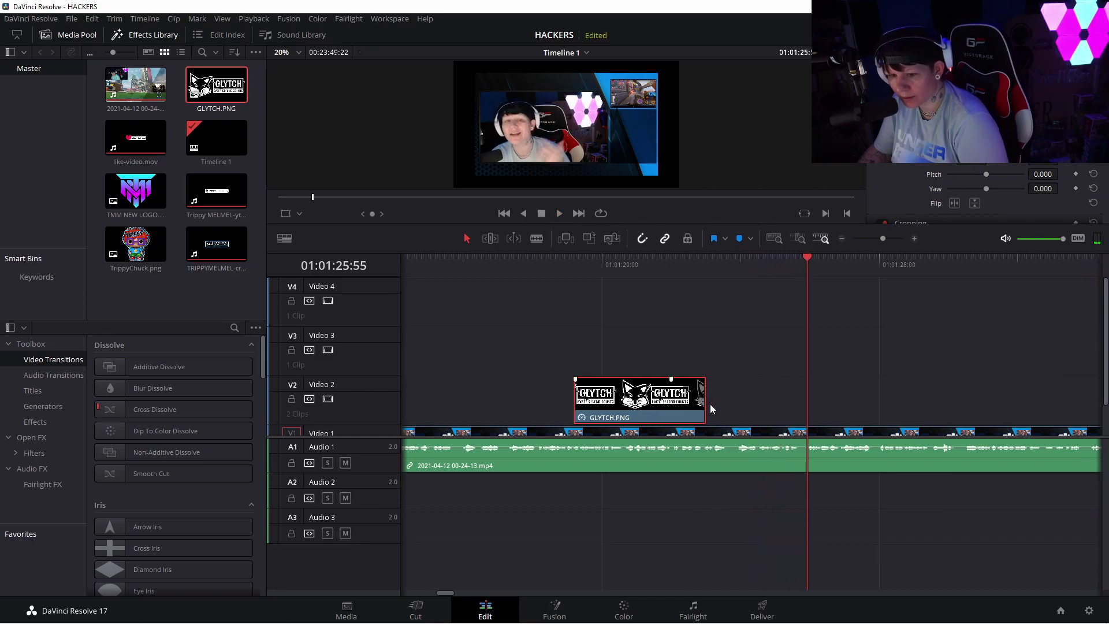
left_click_drag(708, 402, 734, 402)
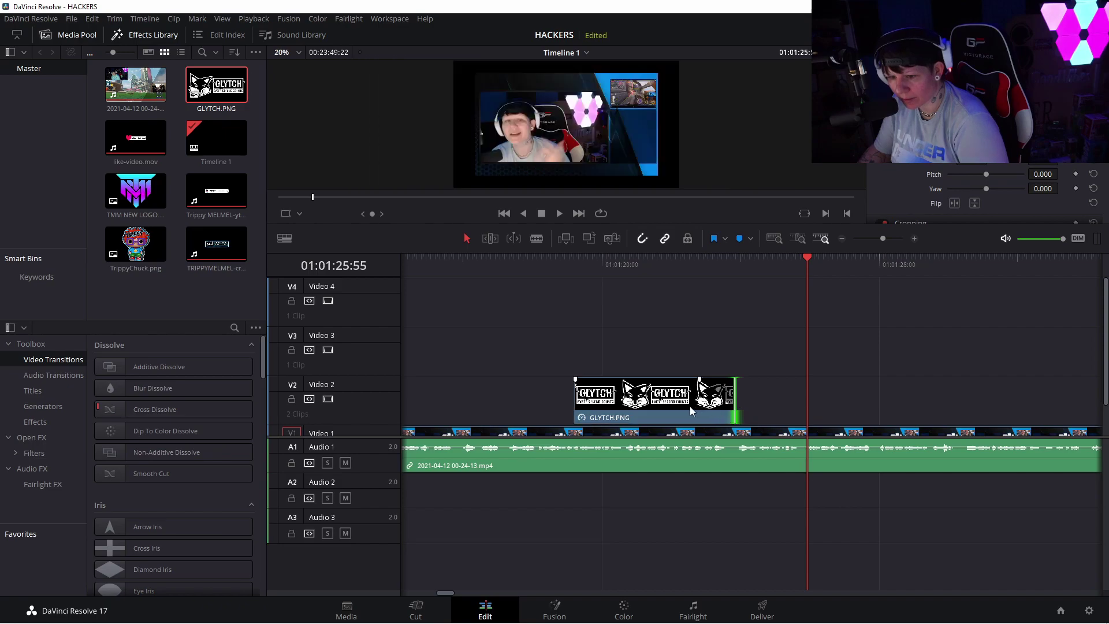
left_click_drag(806, 259, 645, 278)
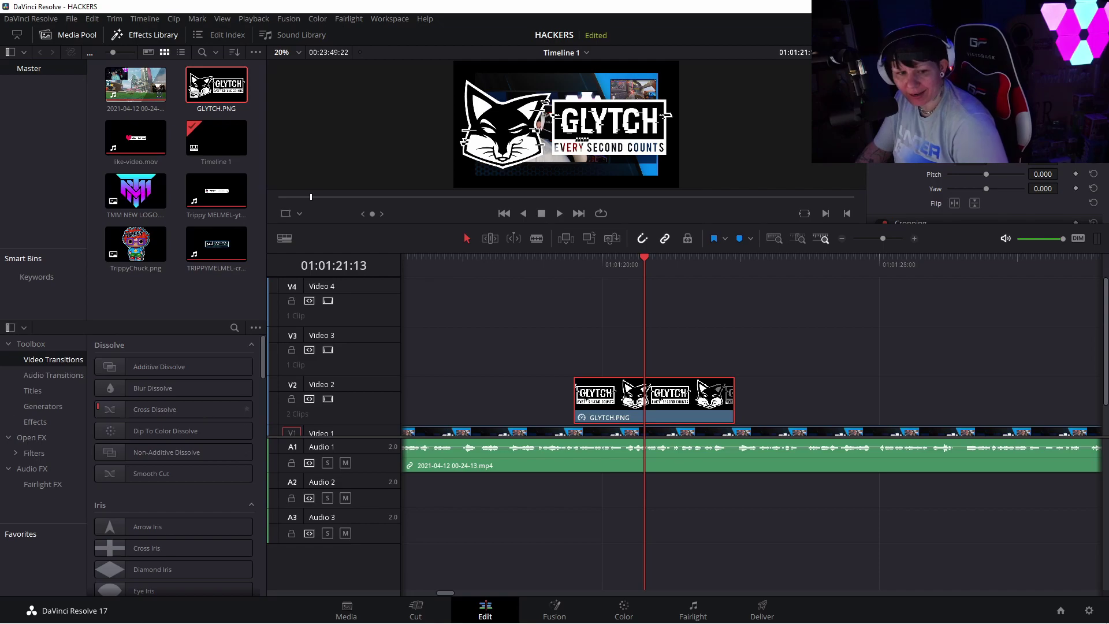
Step: Browse the Titles list, previewing the Text and Background Reveal Lower Third titles
left_click(38, 390)
scroll(173, 450, "down", 1)
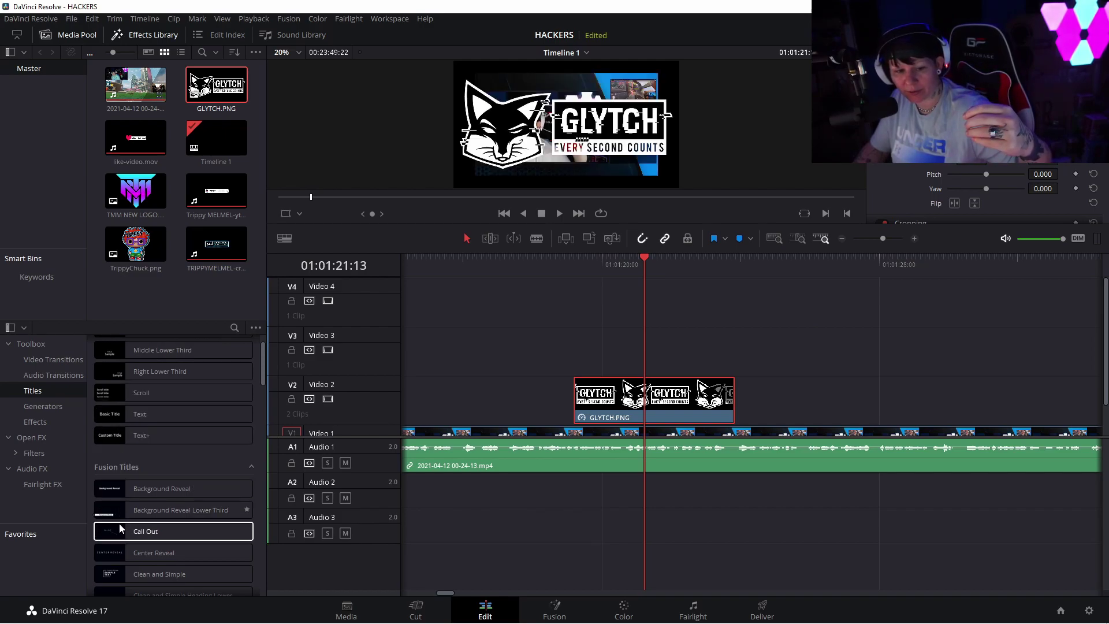
scroll(126, 459, "up", 1)
left_click(130, 456)
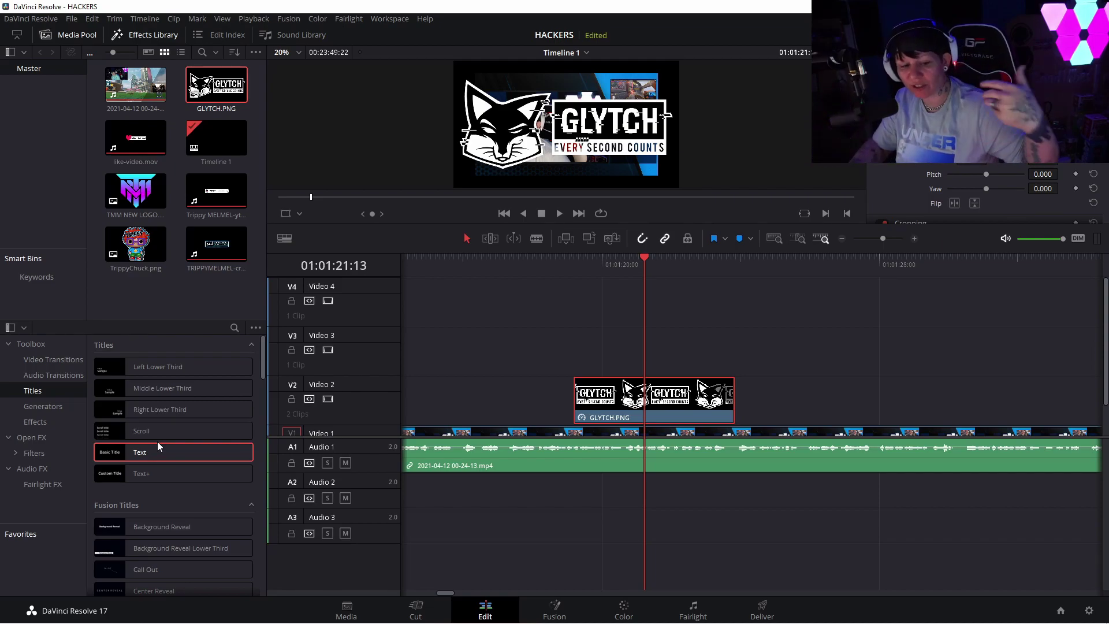
scroll(156, 462, "down", 3)
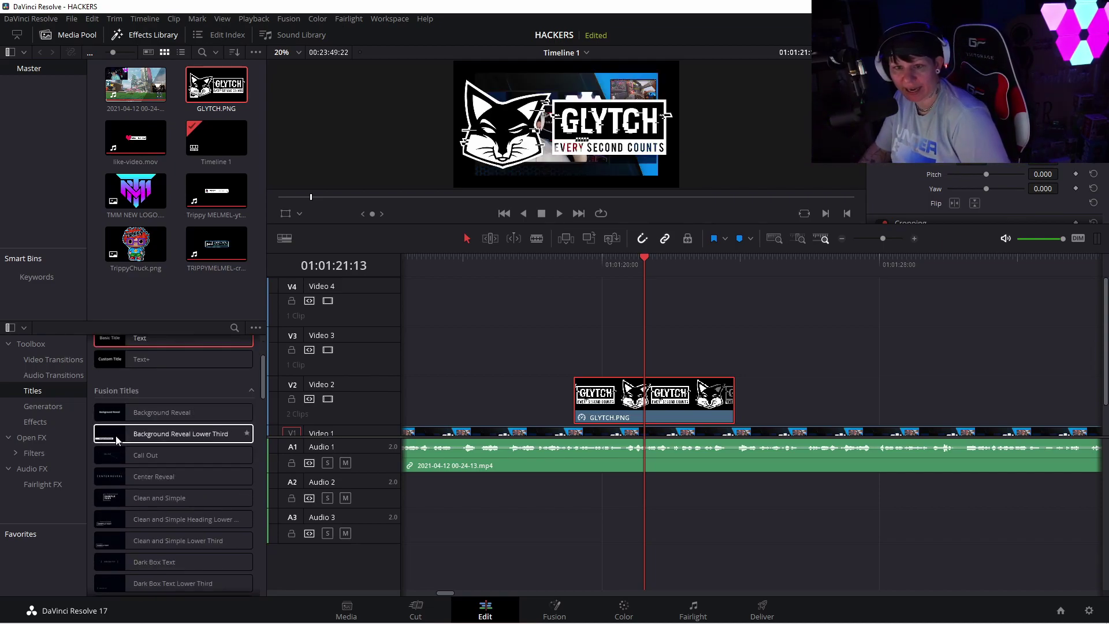
left_click(149, 439)
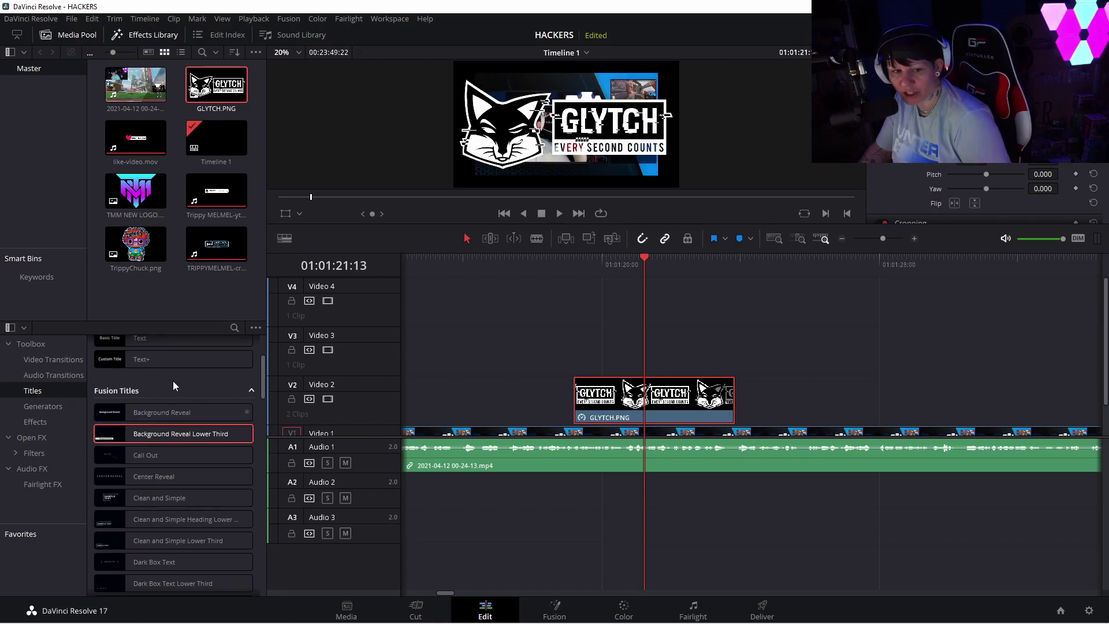
scroll(176, 404, "up", 3)
Step: Drop a Text title on Video 2 after GLYTCH.PNG, trim it shorter, and select it
left_click_drag(158, 455, 754, 393)
left_click(910, 403)
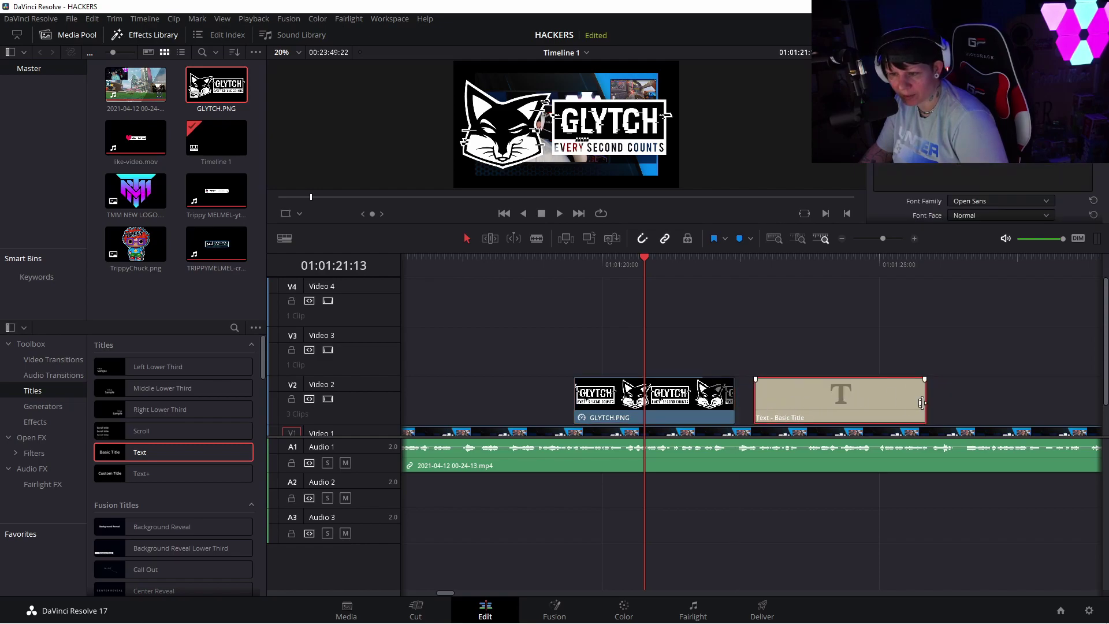
left_click_drag(924, 400, 854, 379)
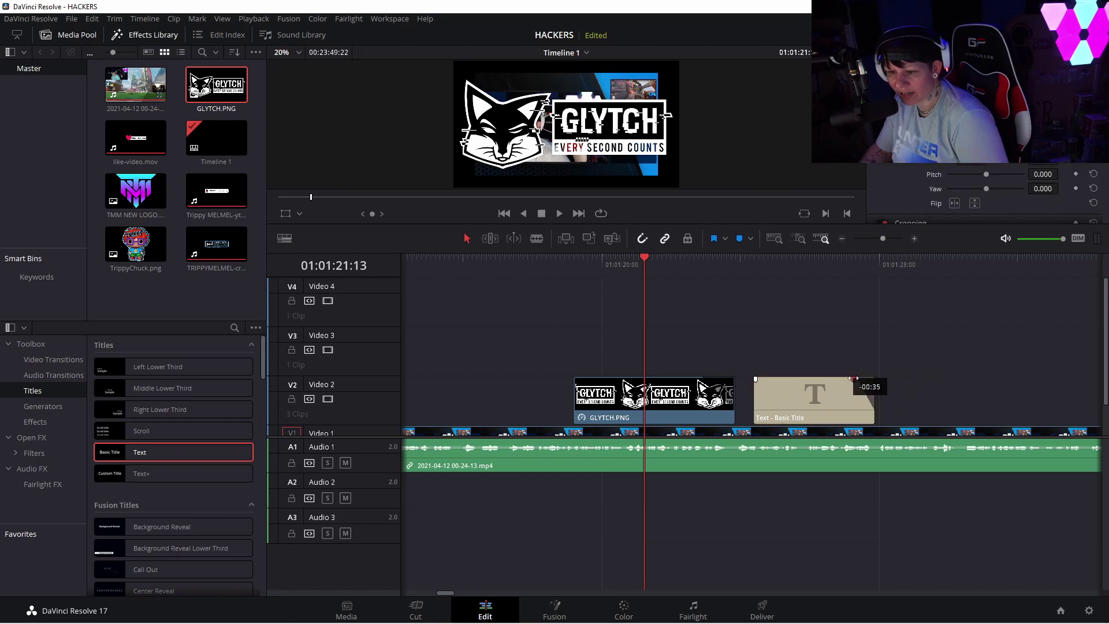
left_click(810, 397)
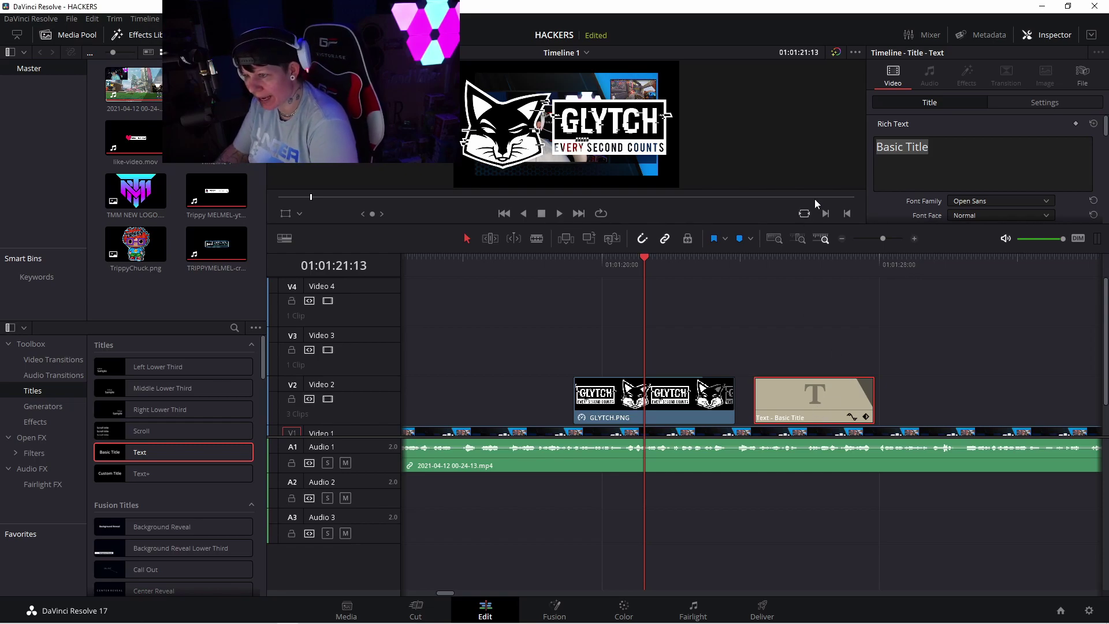
Step: Replace the 'Basic Title' placeholder with the code text TRIPPY
left_click_drag(935, 146, 898, 146)
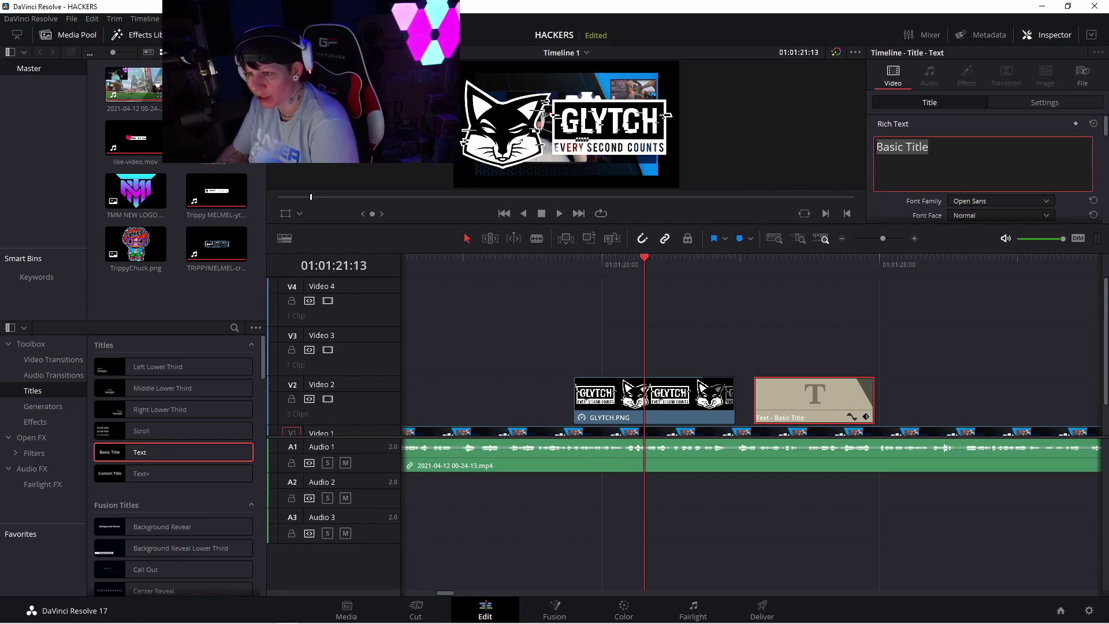
type("\"")
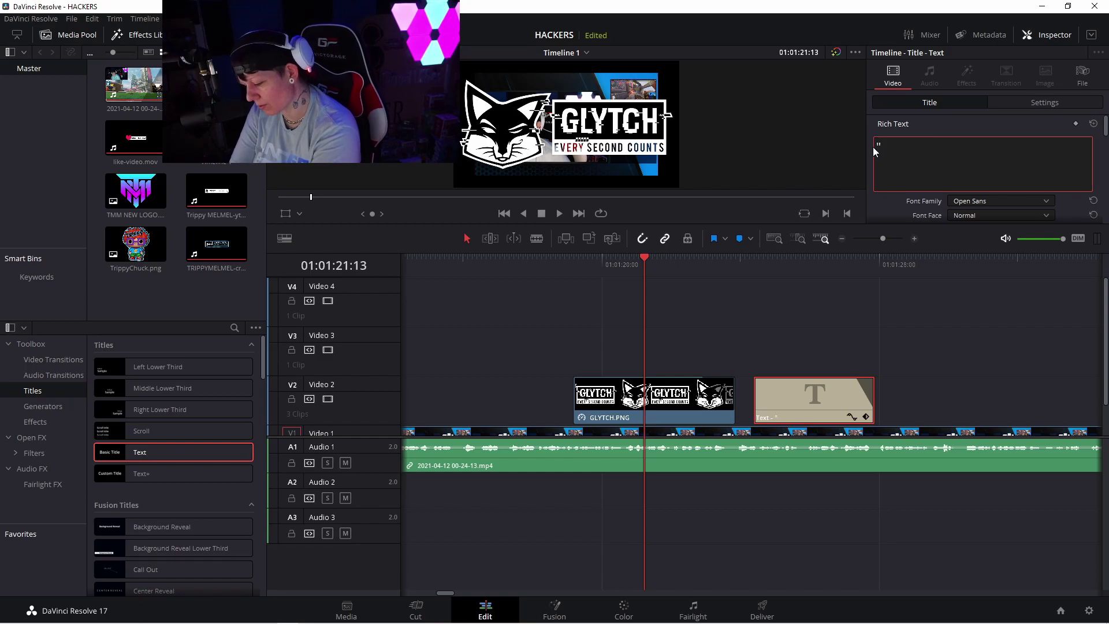
type("TRIPPY\"")
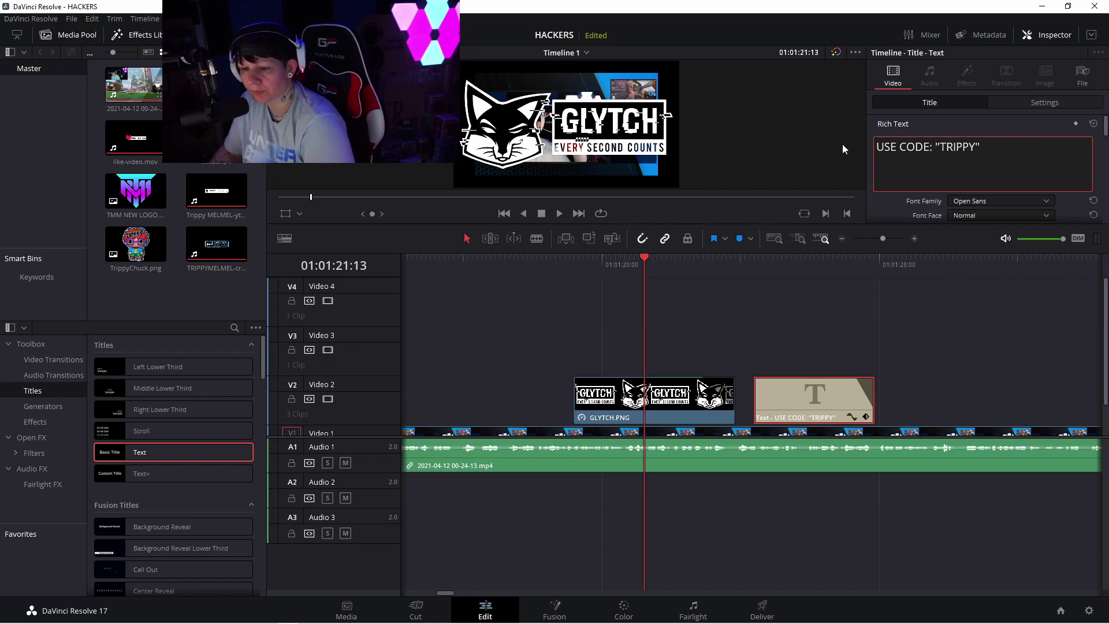
Step: Make the title bold, move it to the bottom of the frame and enlarge it to size 96
left_click(640, 258)
left_click(978, 215)
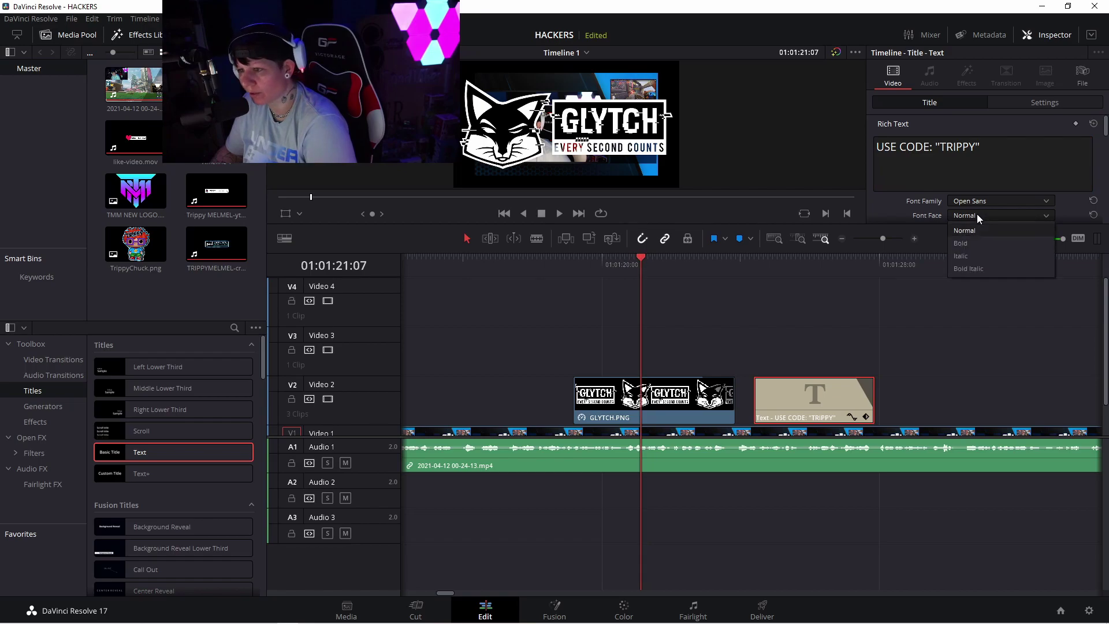
left_click(975, 238)
scroll(979, 196, "down", 3)
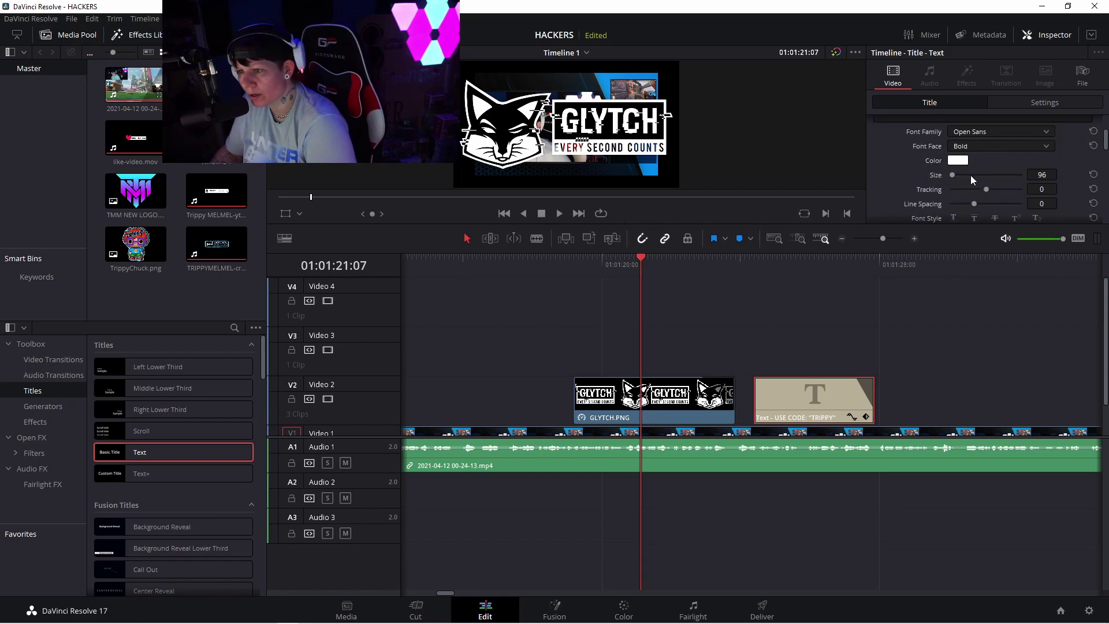
left_click(982, 131)
left_click_drag(640, 261, 755, 266)
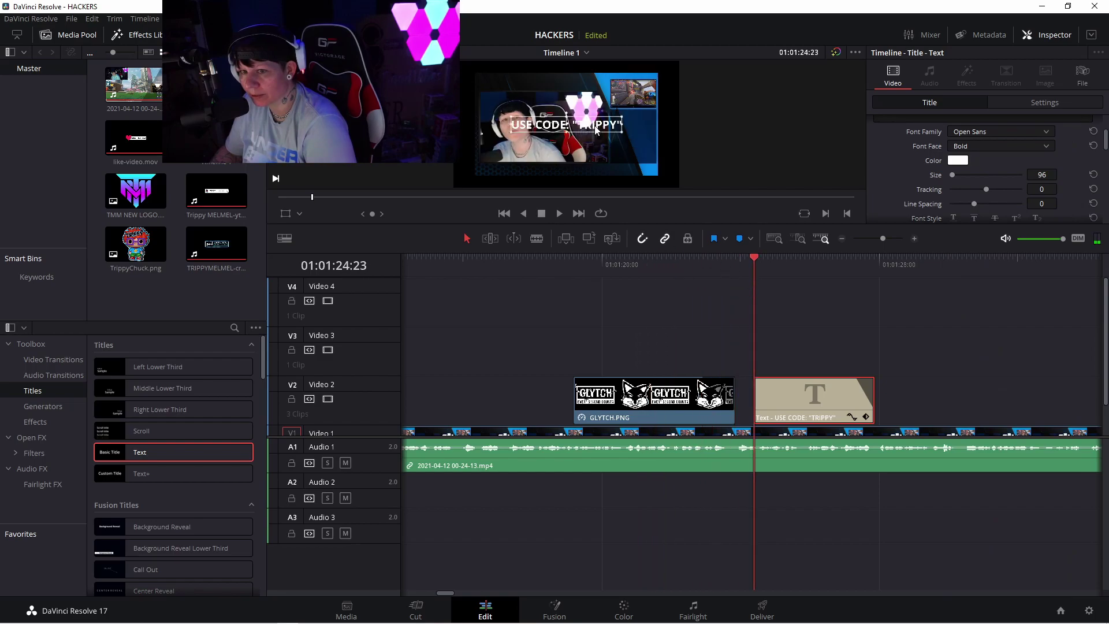
left_click_drag(589, 150, 587, 172)
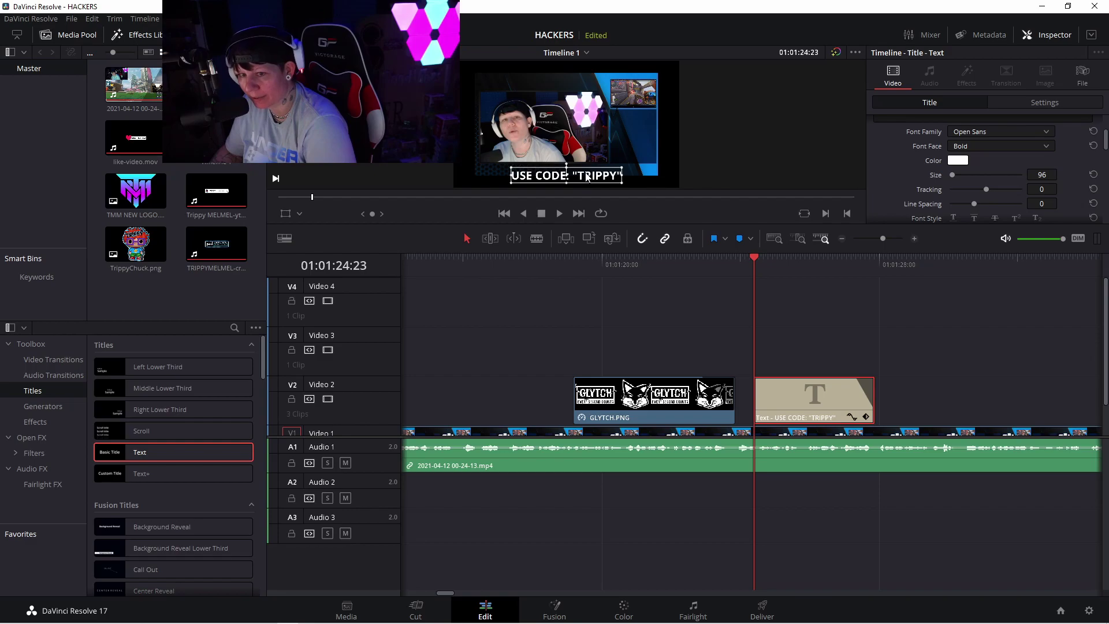
left_click_drag(624, 168, 674, 146)
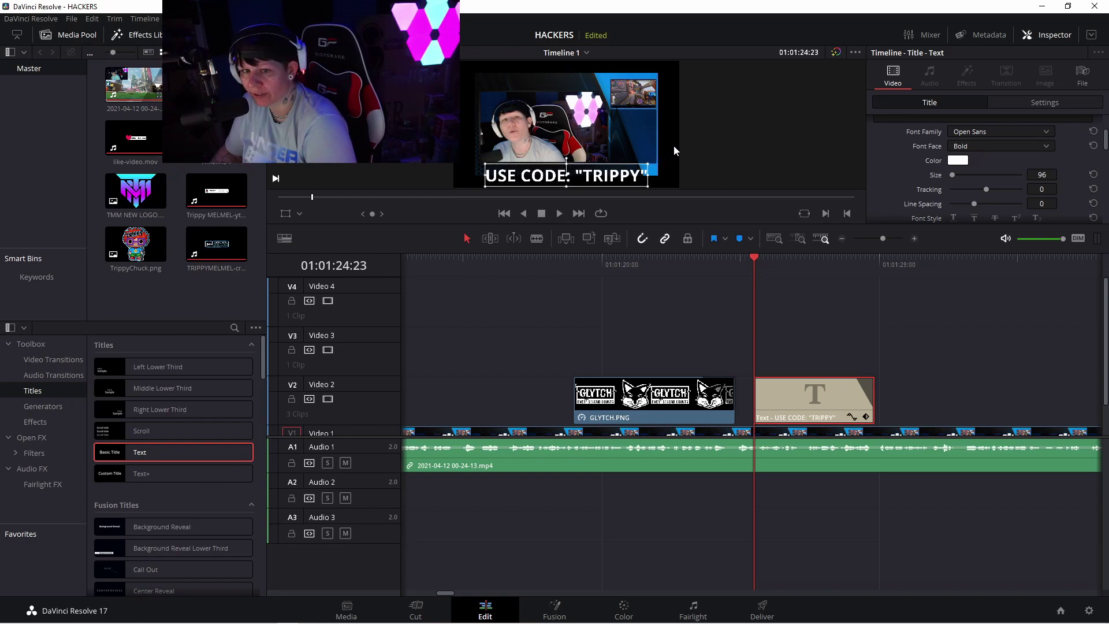
Step: Color the title text pink (#ff007f) and play back the overlays
left_click(955, 161)
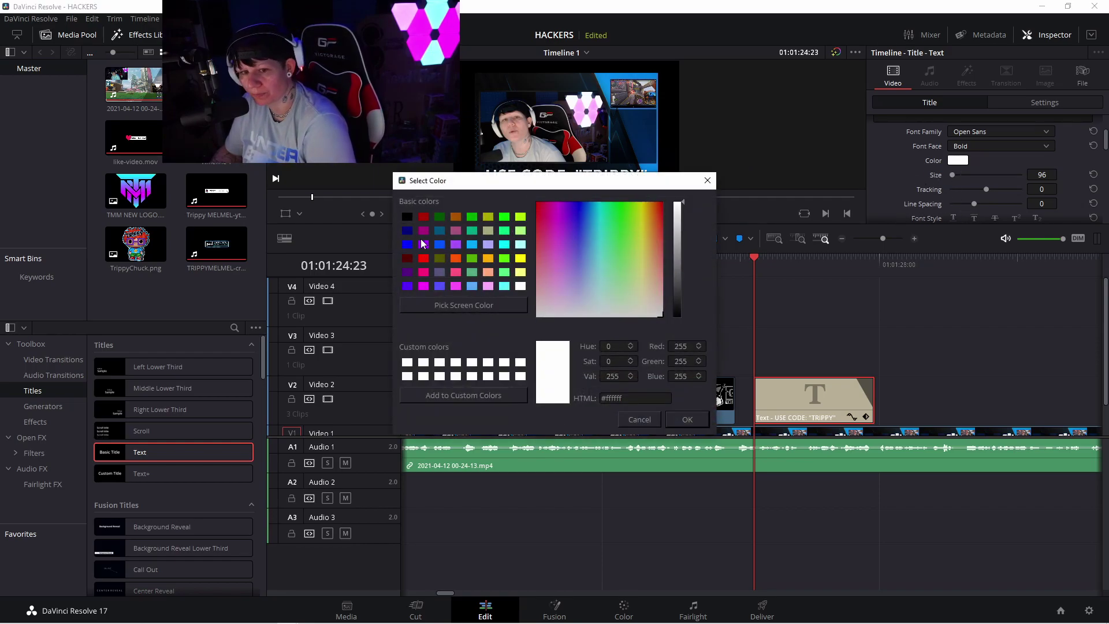
left_click(424, 272)
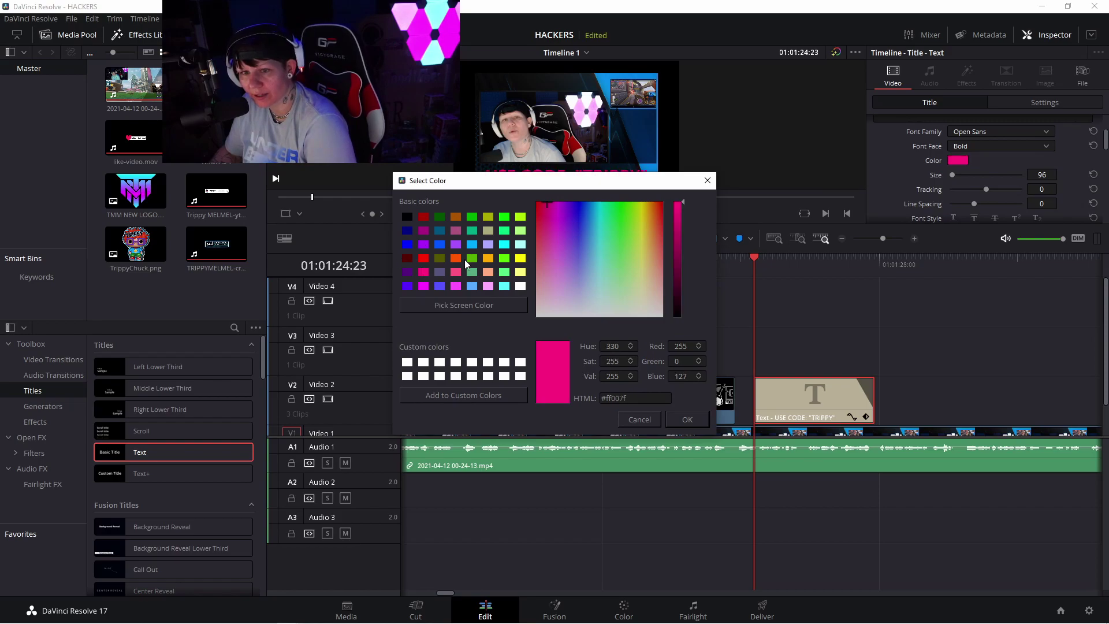
left_click(687, 419)
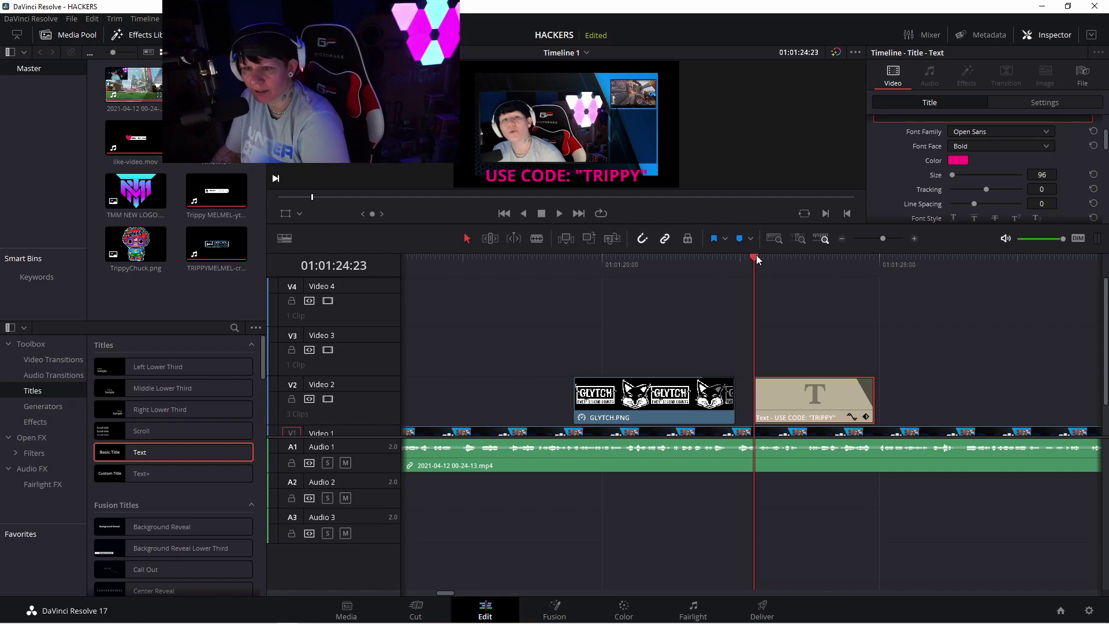
left_click(512, 259)
left_click(559, 213)
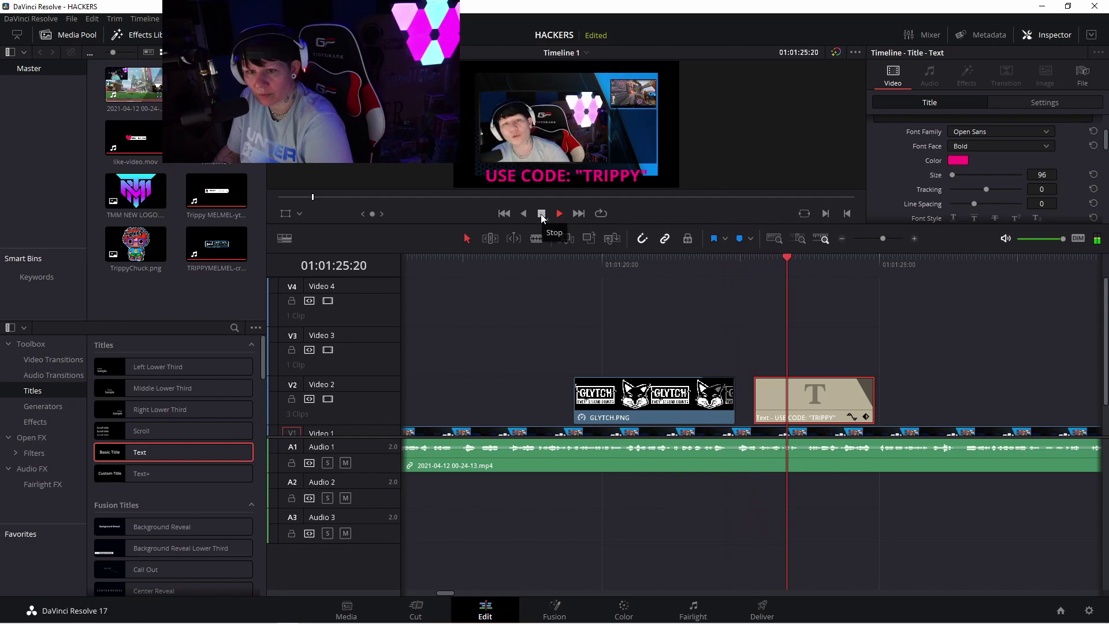
Step: Move the pink title clip on Video 2 later by +00:28 and replay the overlays
key("space")
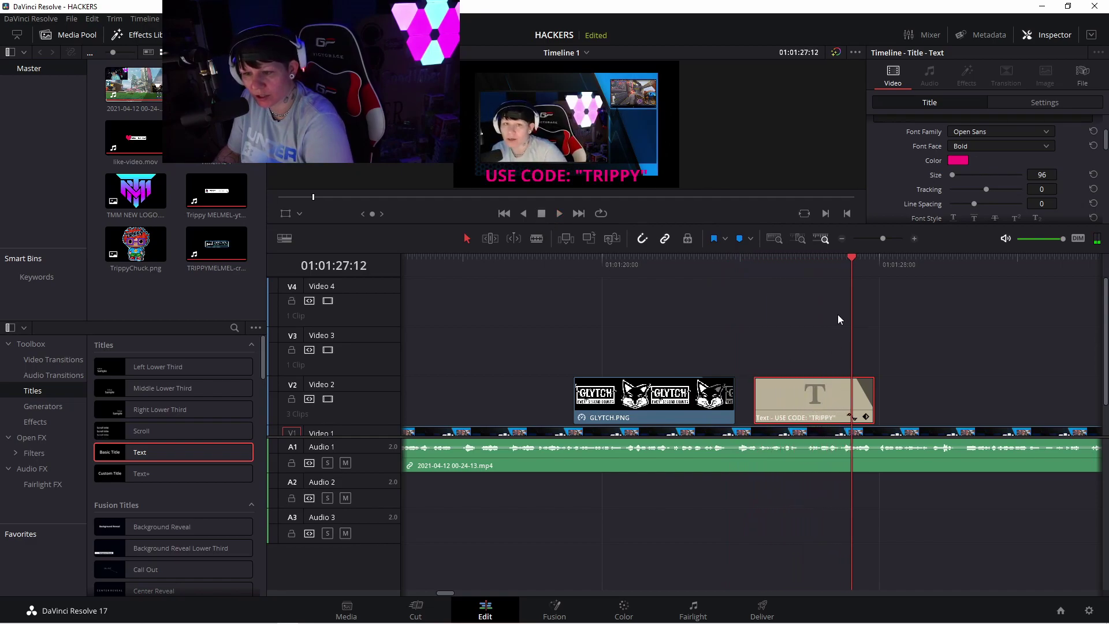
left_click_drag(854, 258, 673, 269)
left_click_drag(800, 400, 795, 398)
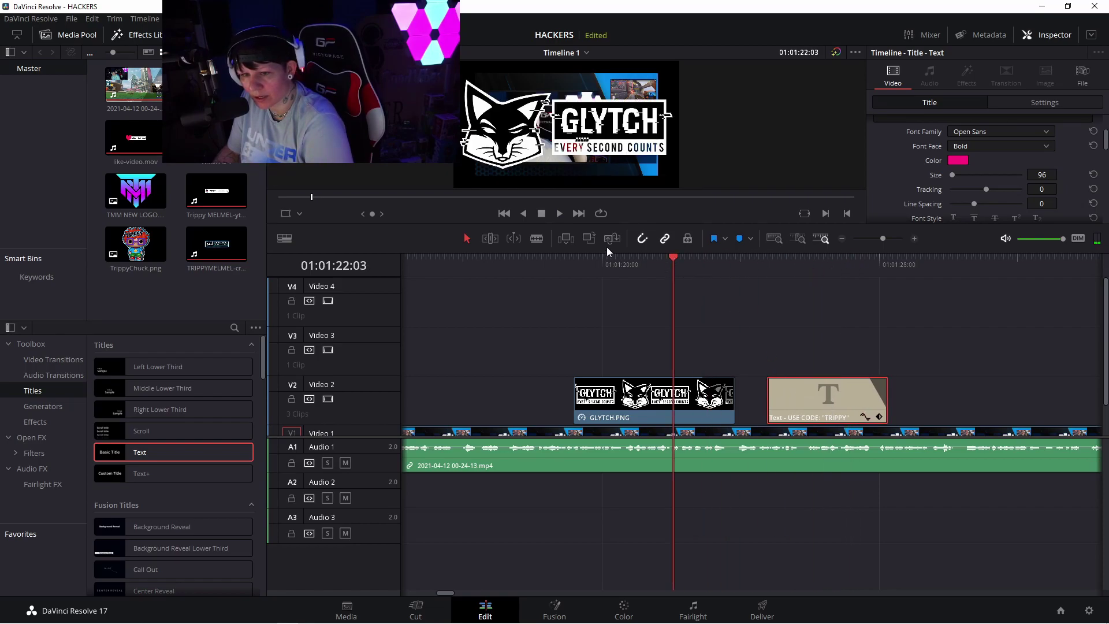
left_click(559, 214)
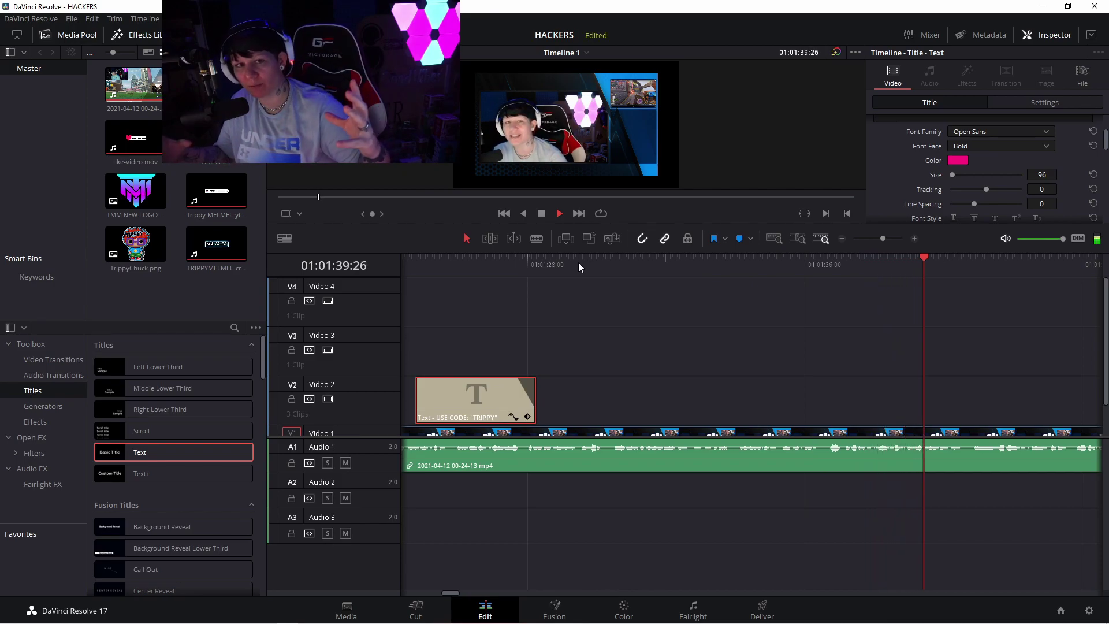
left_click(546, 211)
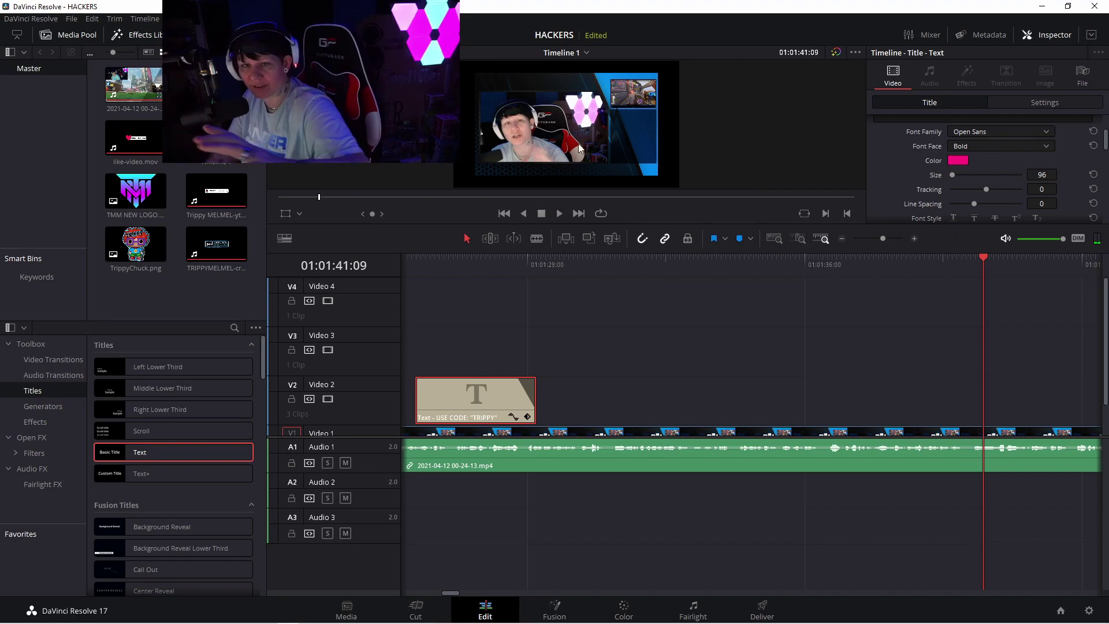
left_click_drag(985, 258, 1098, 229)
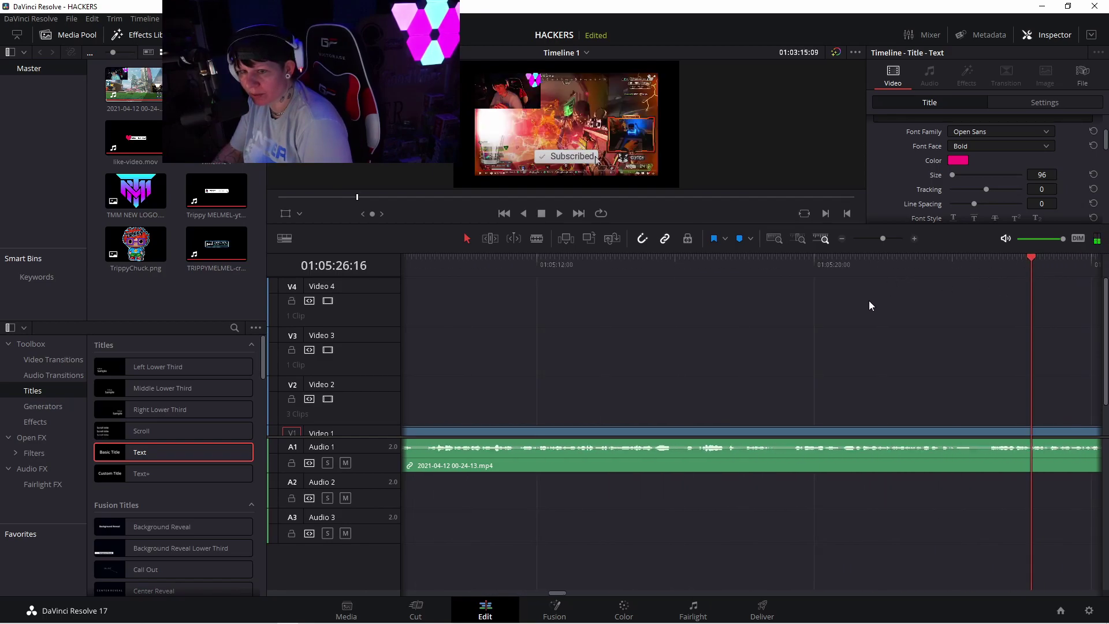
scroll(861, 355, "down", 1)
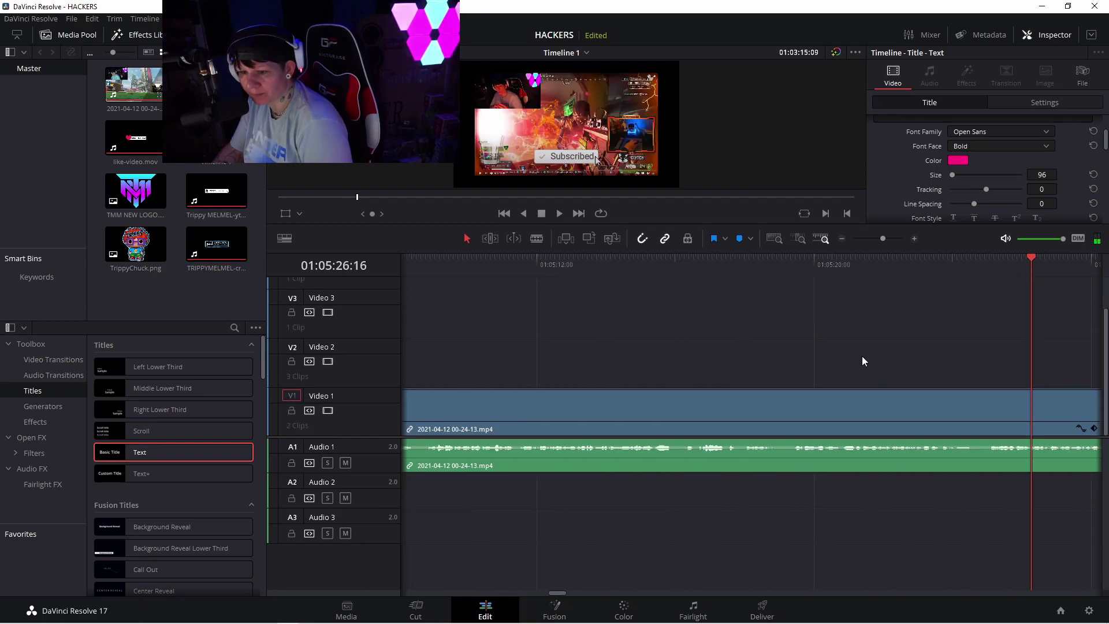
left_click(550, 214)
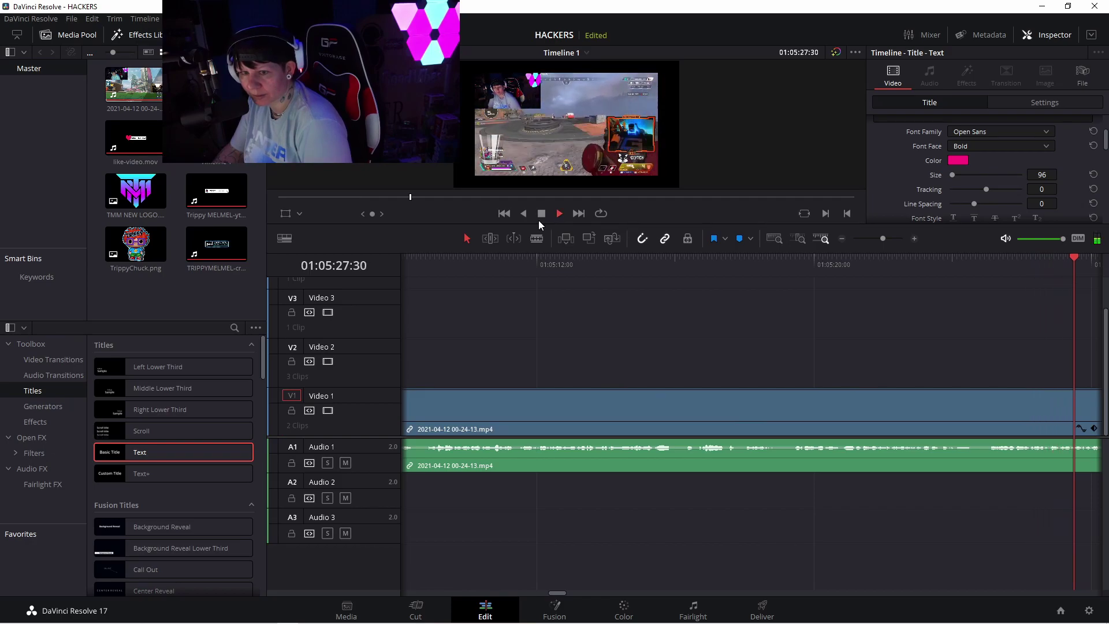
left_click(543, 212)
left_click_drag(755, 258, 1010, 270)
key("l")
key("l")
key("l")
key("l")
key("l")
key("l")
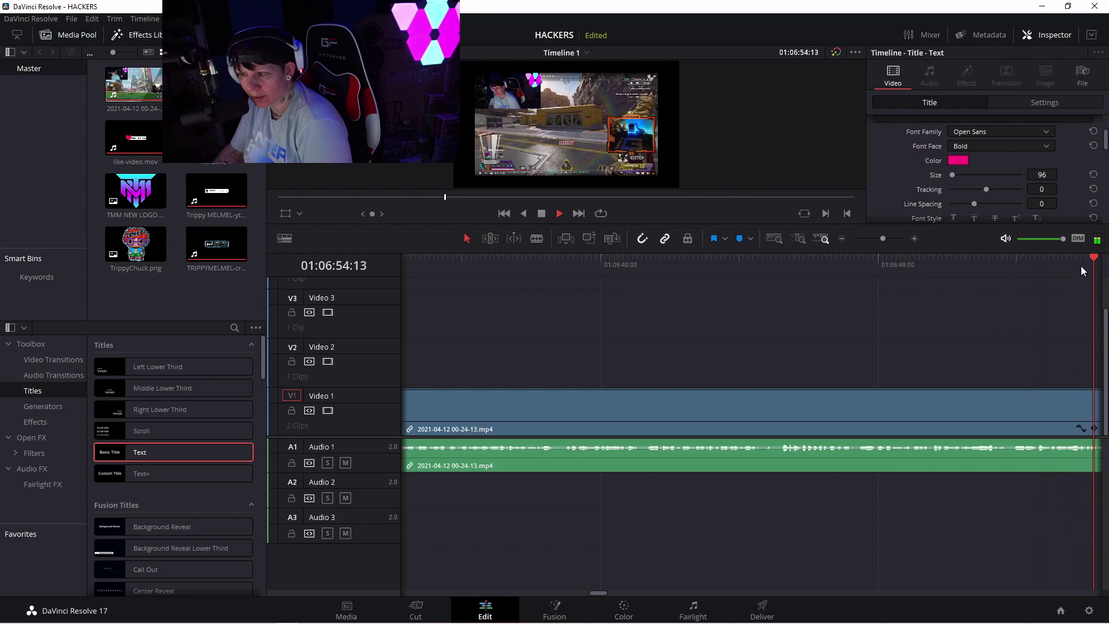
key("l")
key("l")
key("l")
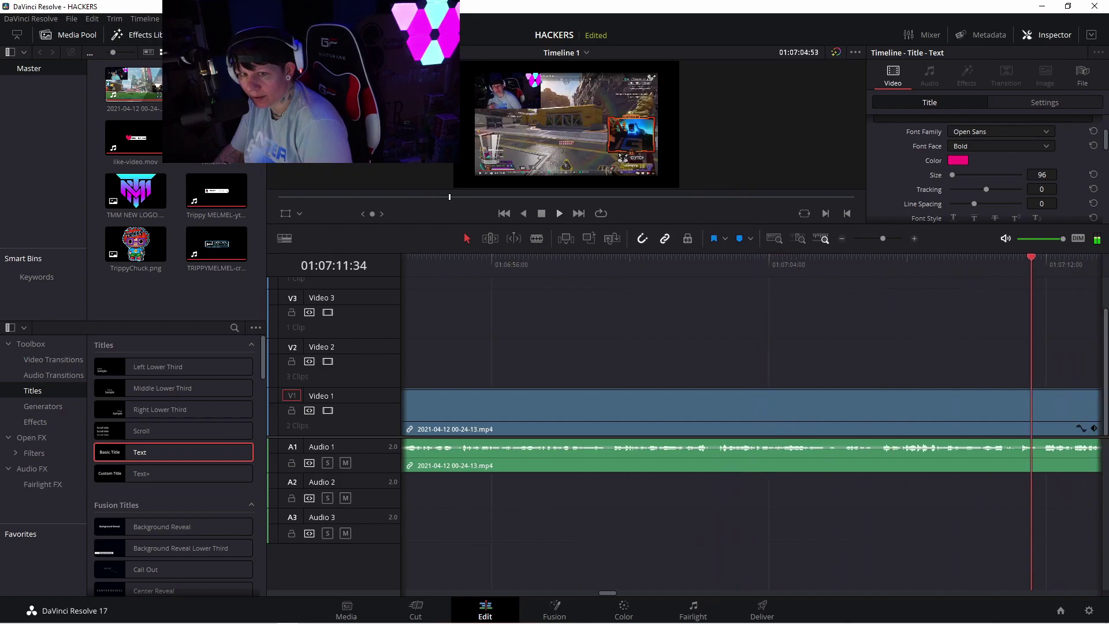
key("k")
key("l")
key("l")
key("l")
key("l")
key("k")
key("l")
key("l")
key("l")
key("l")
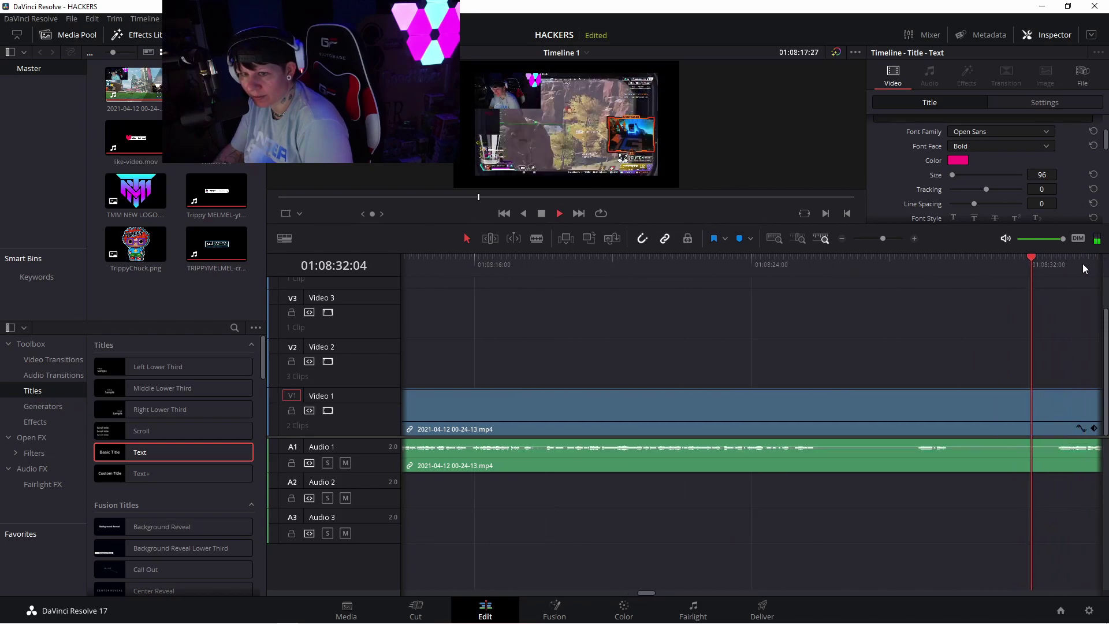
key("k")
key("l")
key("l")
key("l")
key("l")
key("k")
key("l")
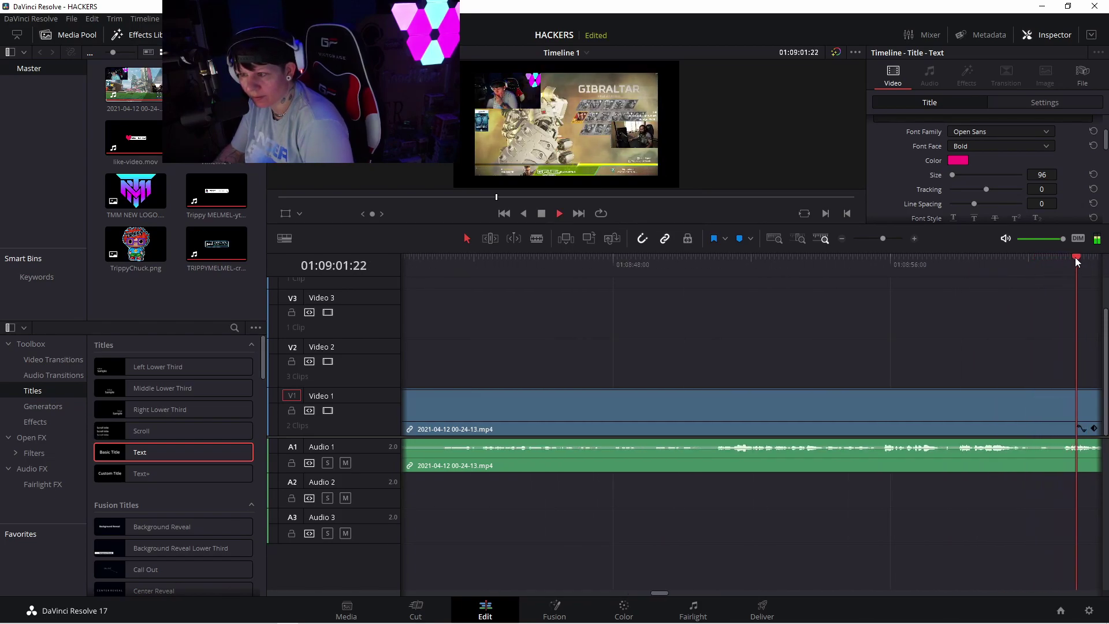
key("l")
key("l")
key("l")
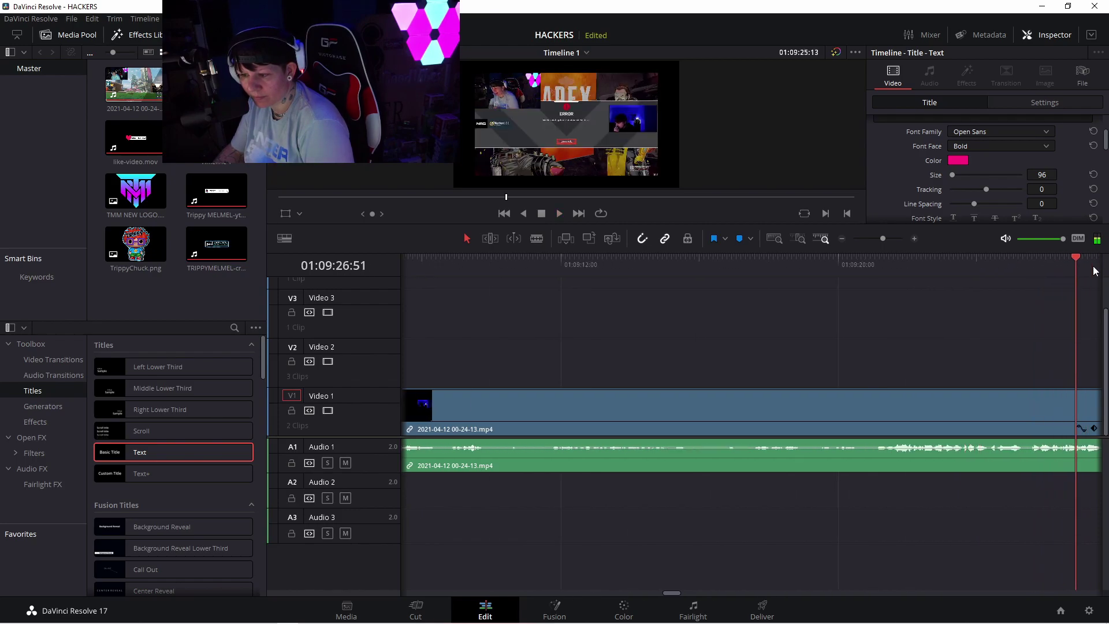
key("l")
key("l")
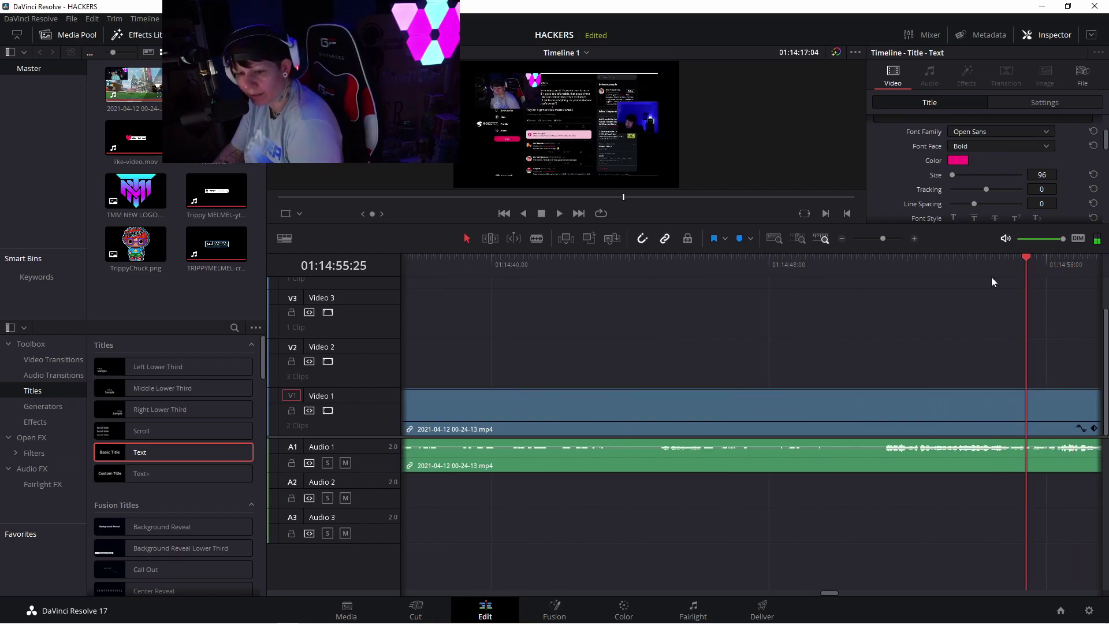
key("j")
key("l")
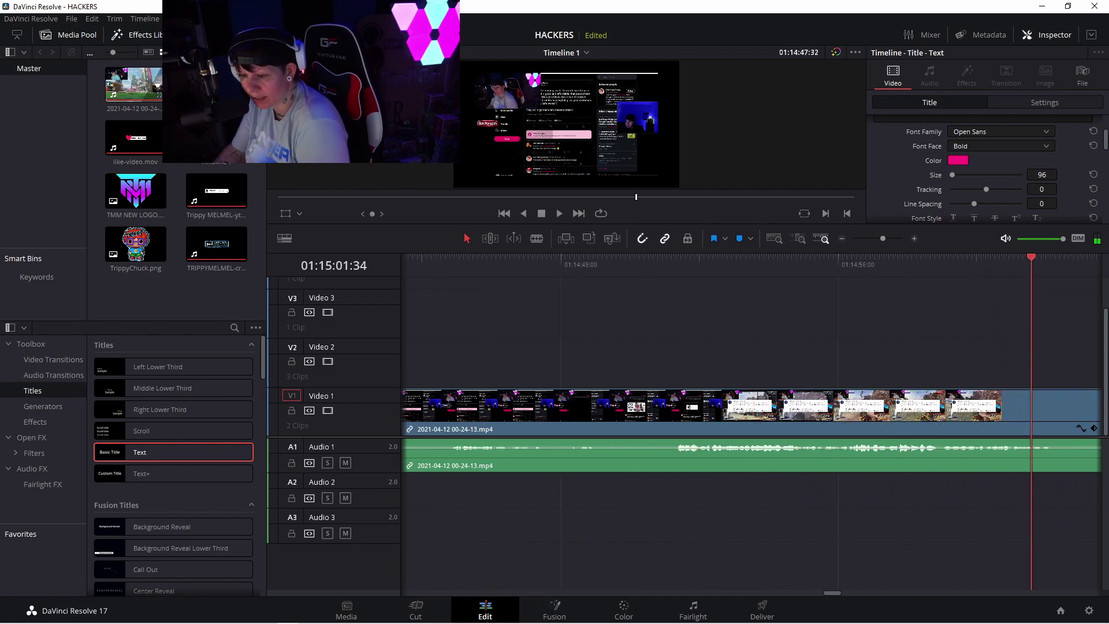
key("l")
key("l")
key("k")
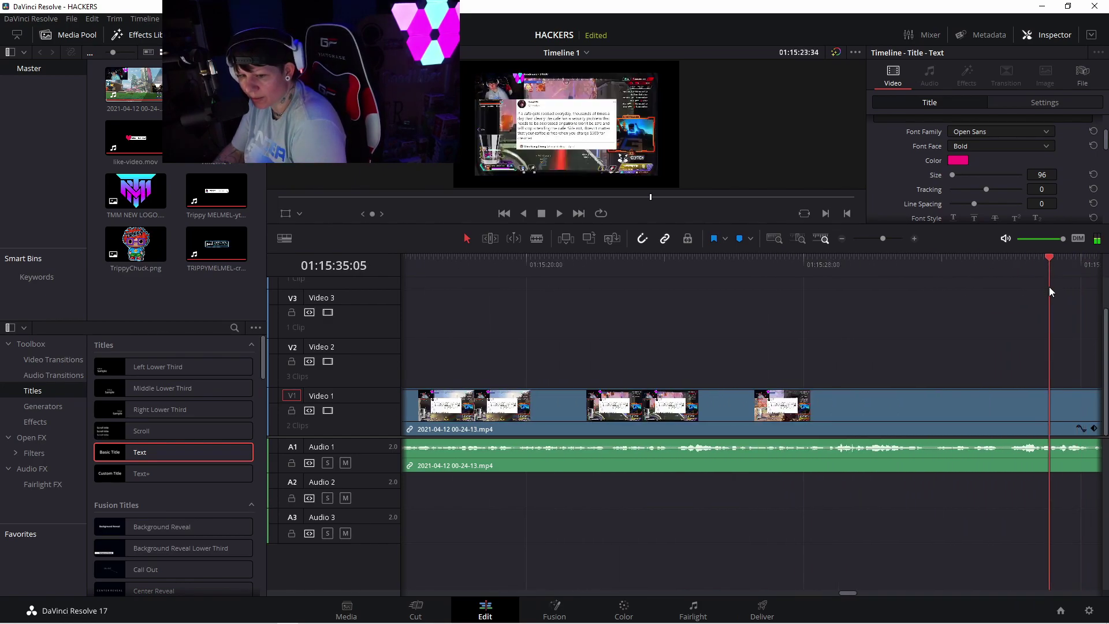
key("l")
key("l")
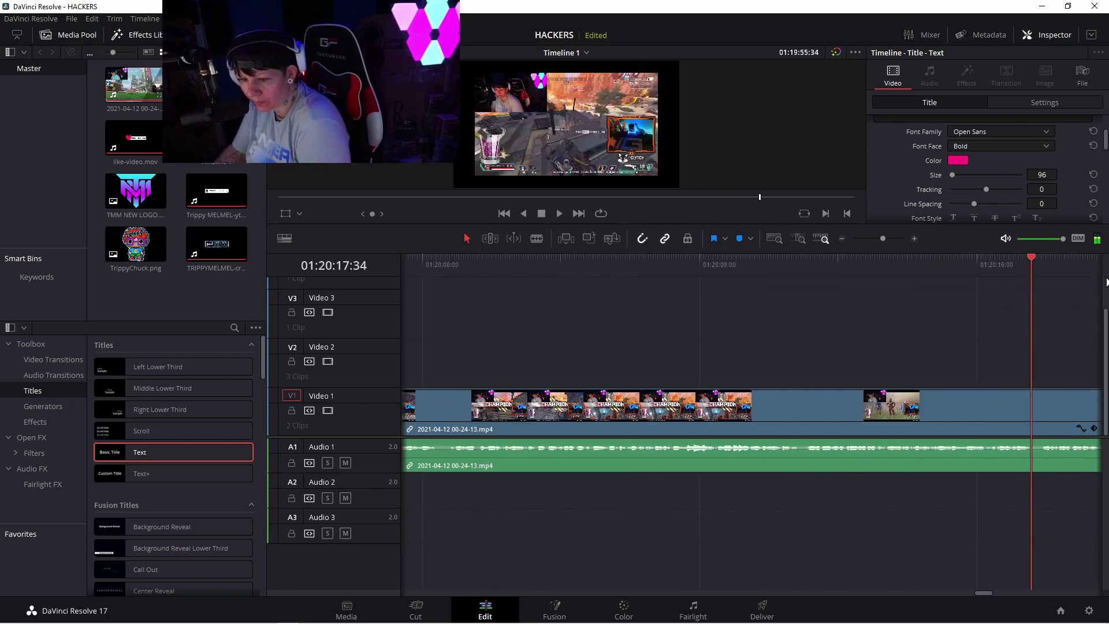
left_click_drag(477, 295, 1074, 299)
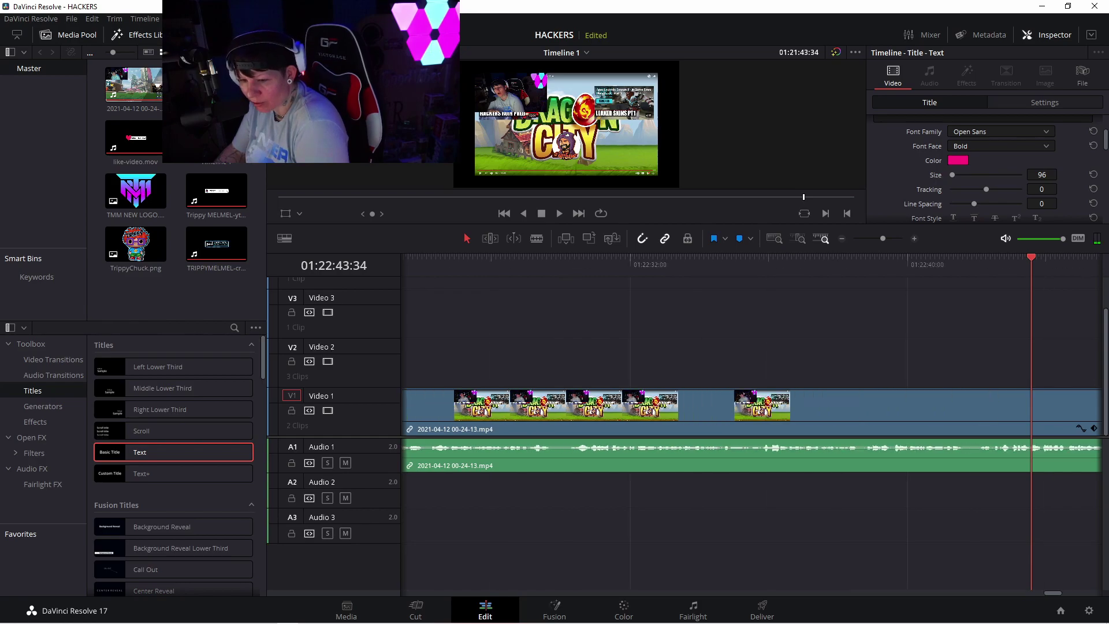
left_click_drag(1015, 290, 1031, 271)
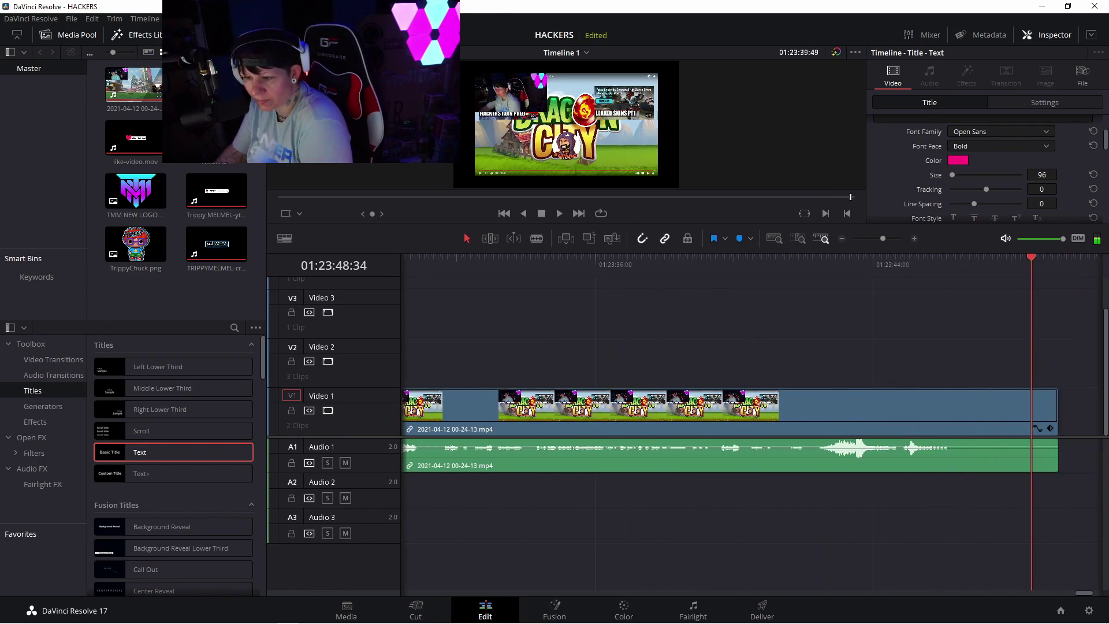
left_click_drag(829, 280, 459, 275)
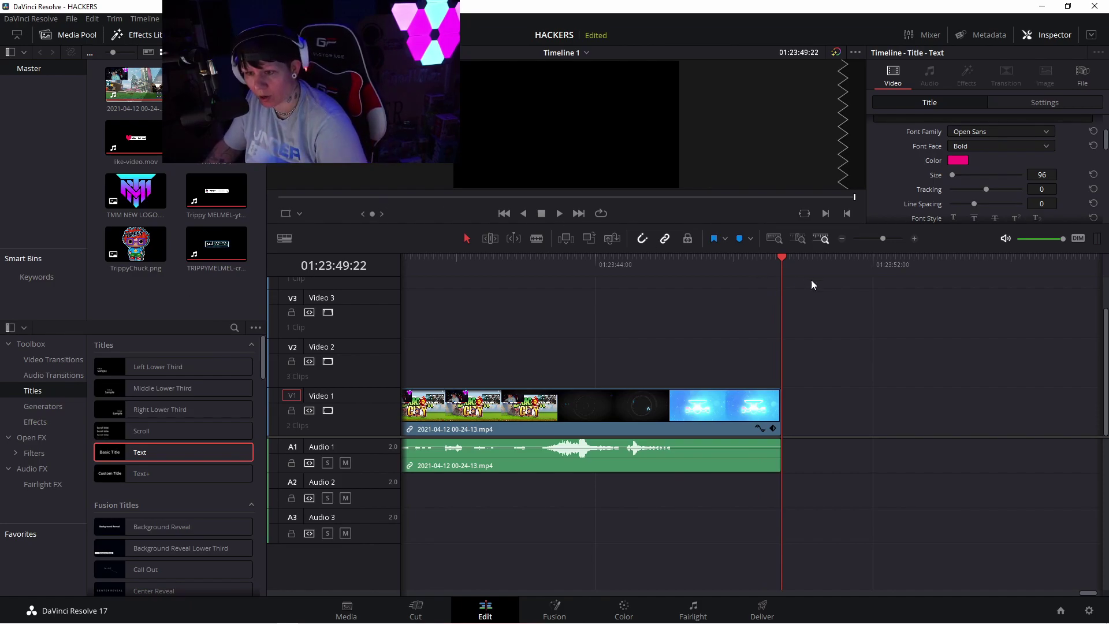
scroll(827, 314, "left", 5)
left_click(827, 315)
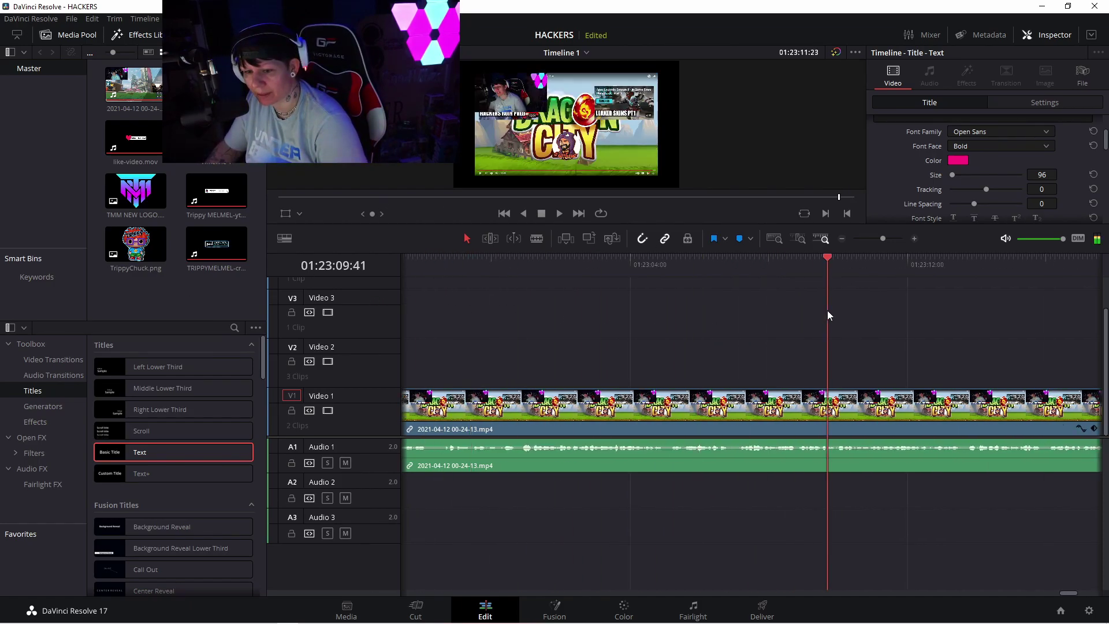
left_click(559, 214)
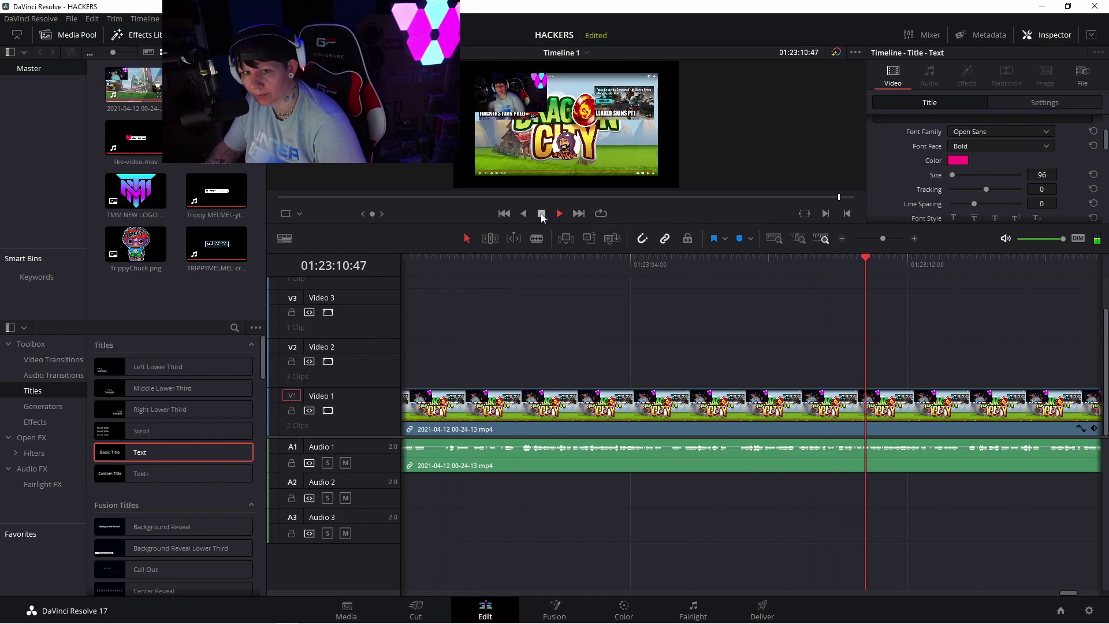
left_click_drag(916, 261, 1002, 266)
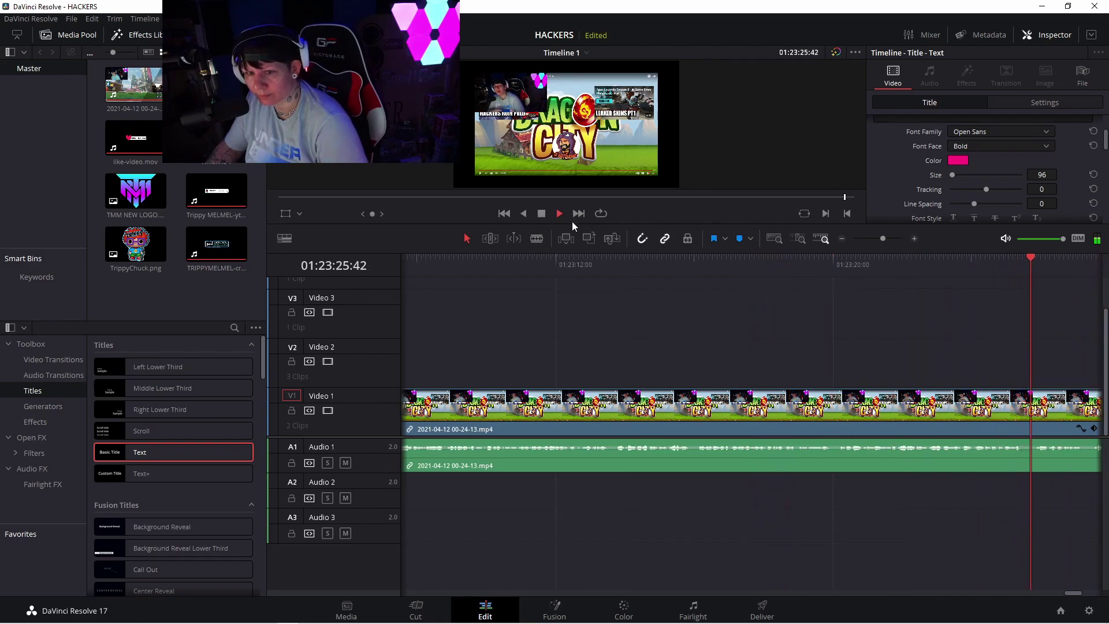
key("End")
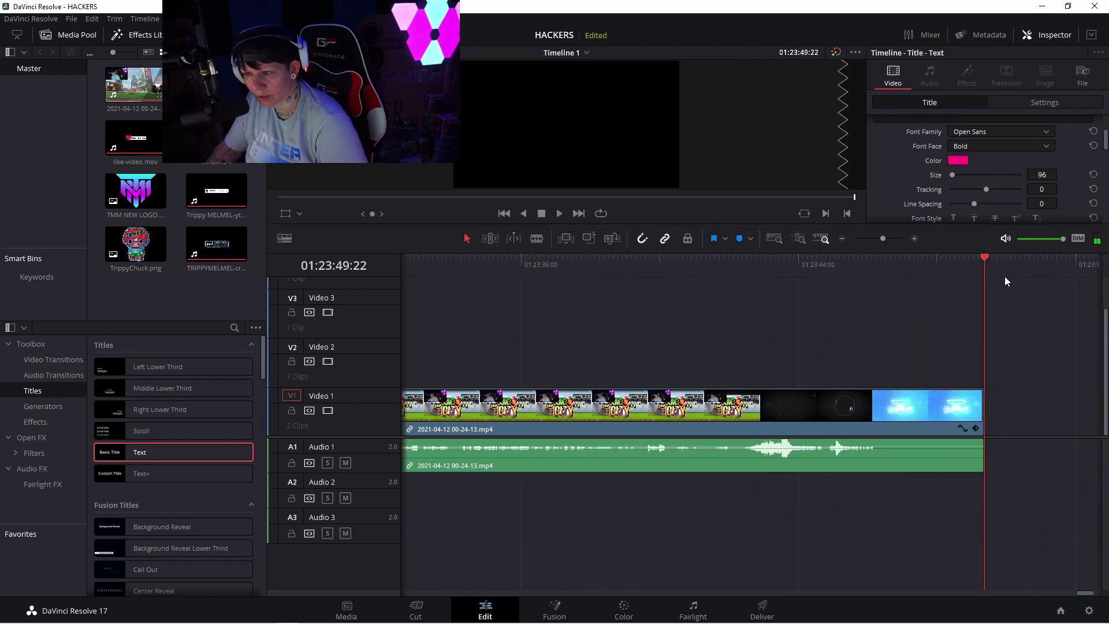
left_click_drag(984, 261, 517, 280)
left_click(555, 213)
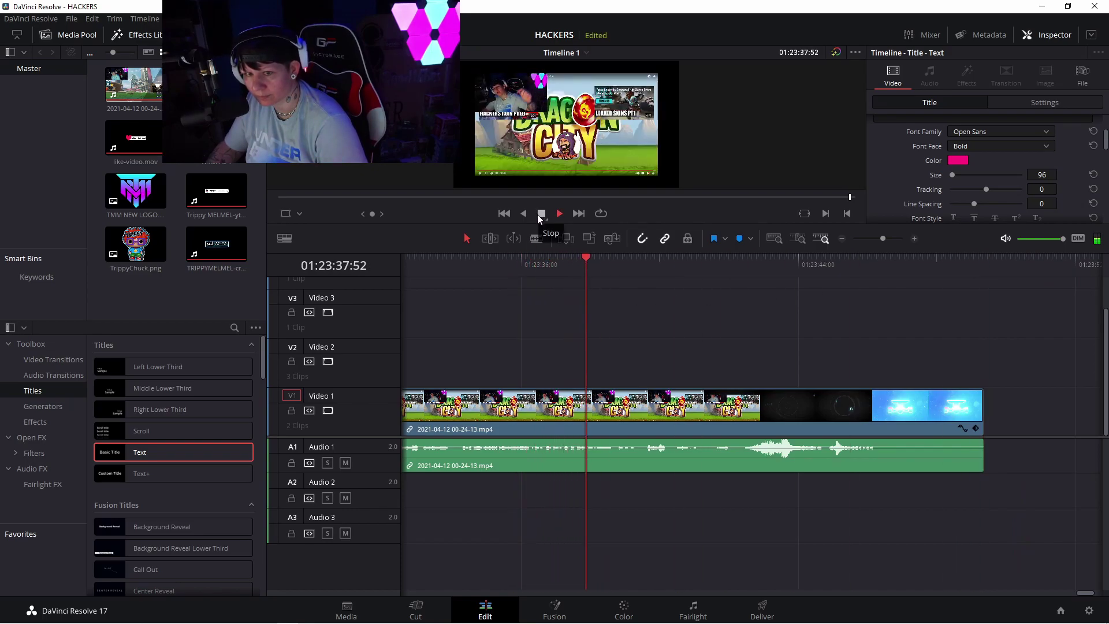
left_click(538, 213)
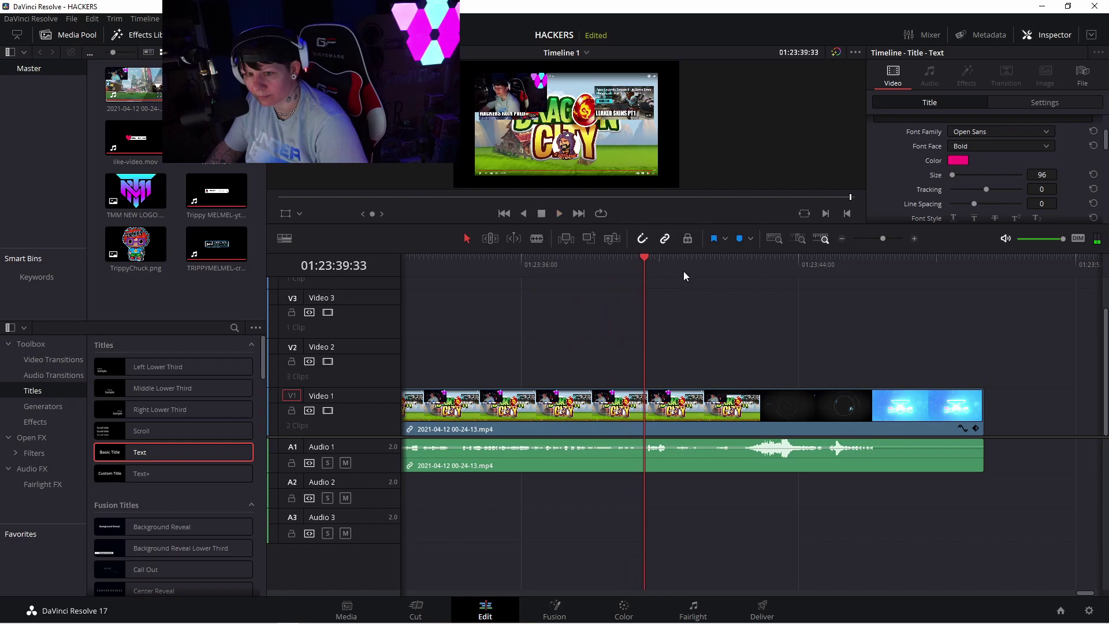
left_click_drag(428, 265, 417, 265)
left_click(557, 213)
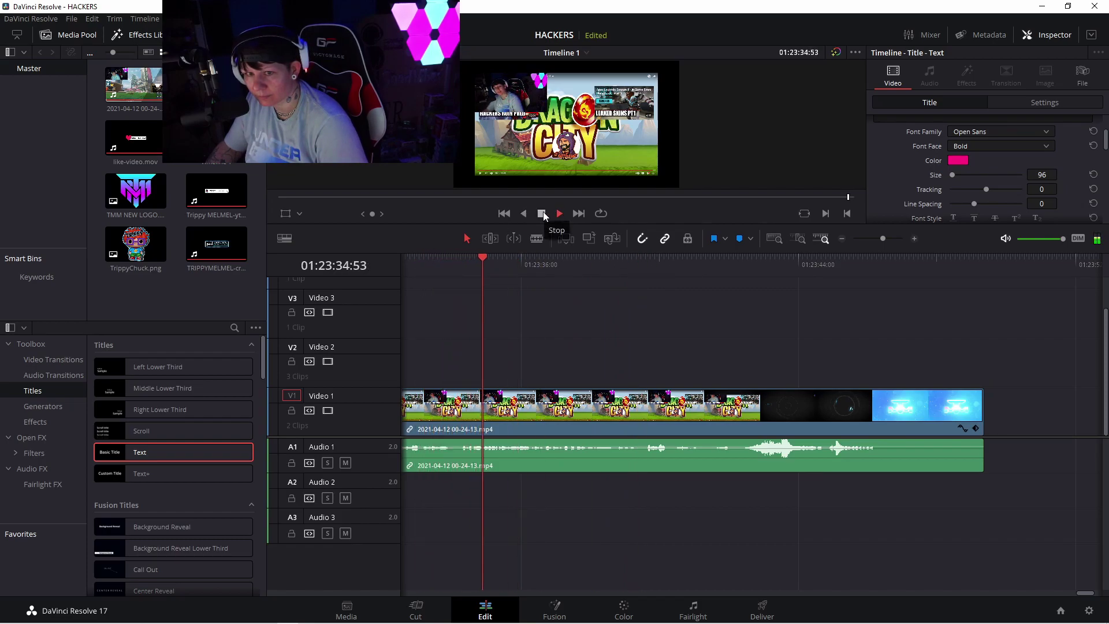
left_click(542, 214)
left_click(528, 258)
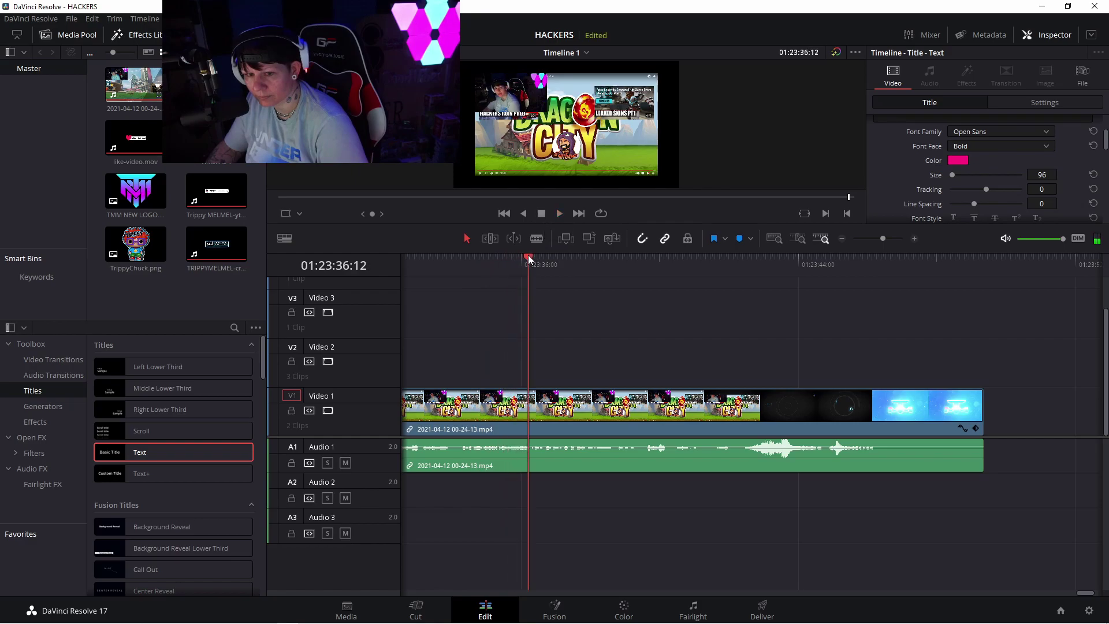
left_click_drag(426, 267, 417, 262)
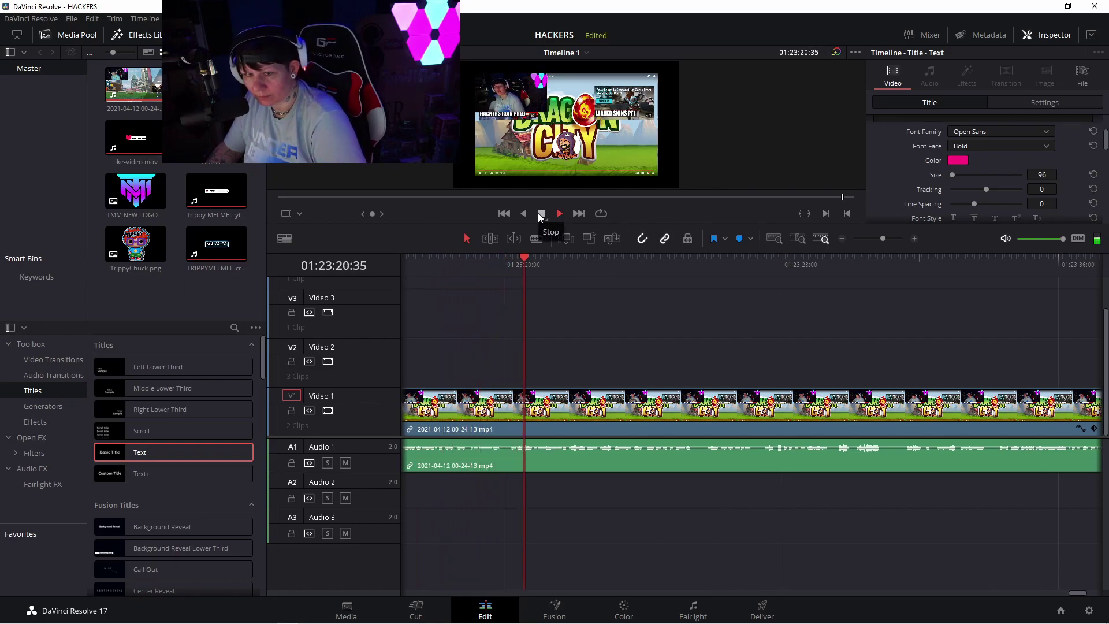
left_click(577, 258)
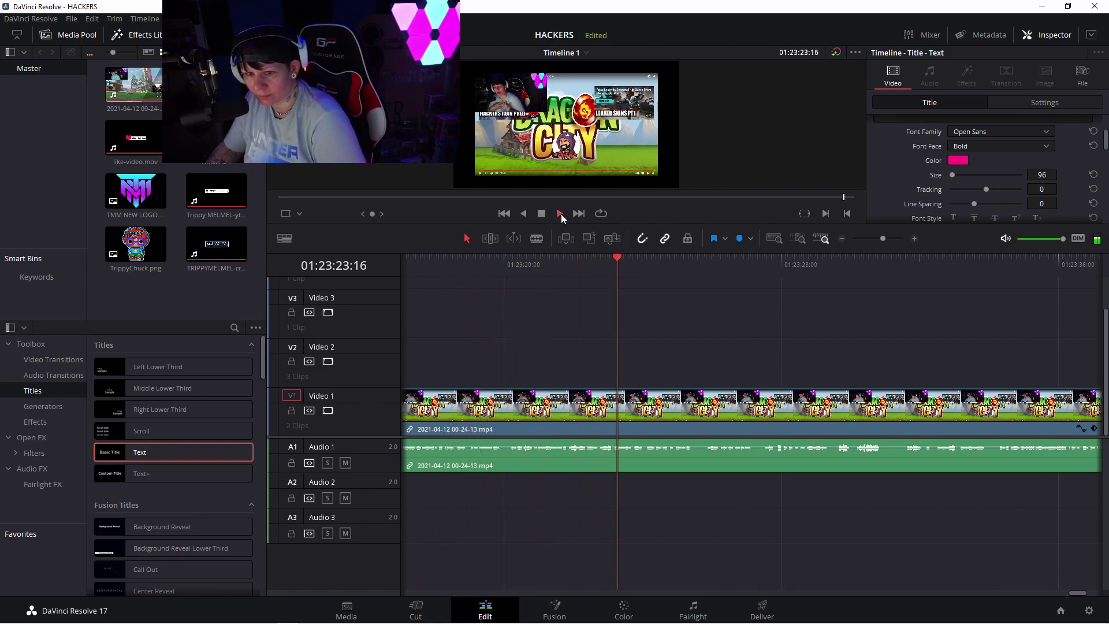
left_click(699, 262)
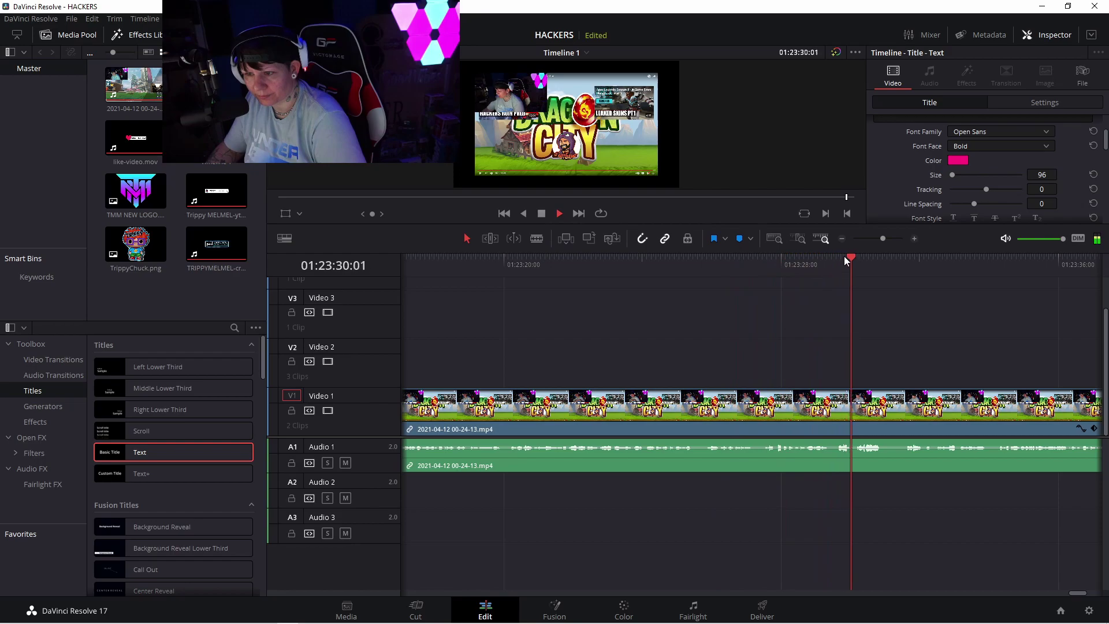
left_click(542, 216)
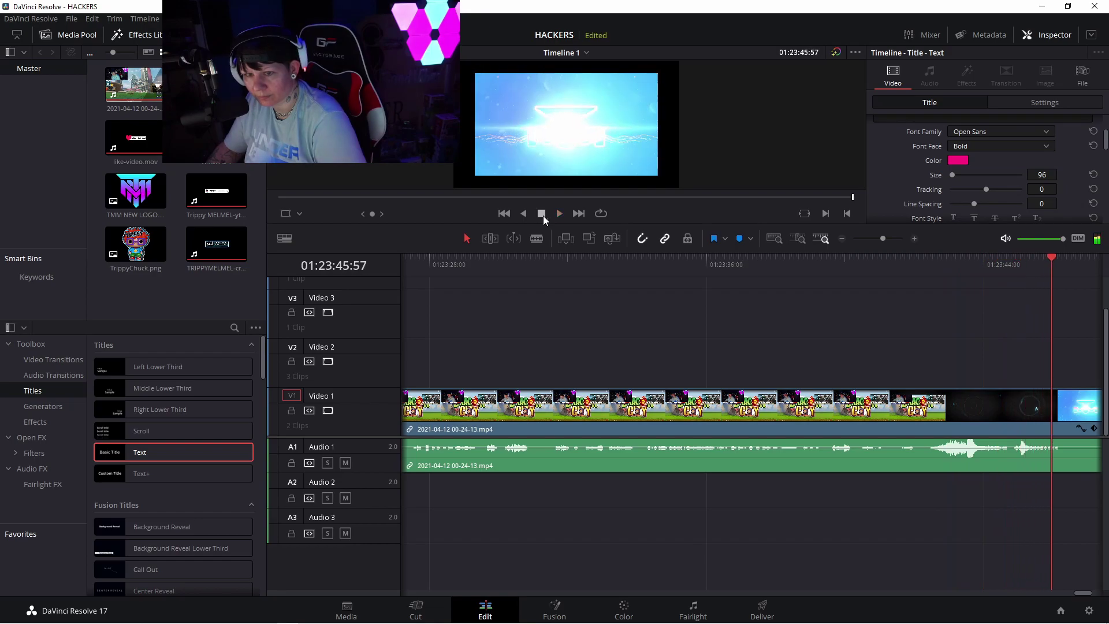
left_click_drag(1049, 257, 411, 299)
left_click(557, 218)
left_click_drag(477, 265, 393, 266)
left_click_drag(511, 259, 412, 262)
left_click(559, 213)
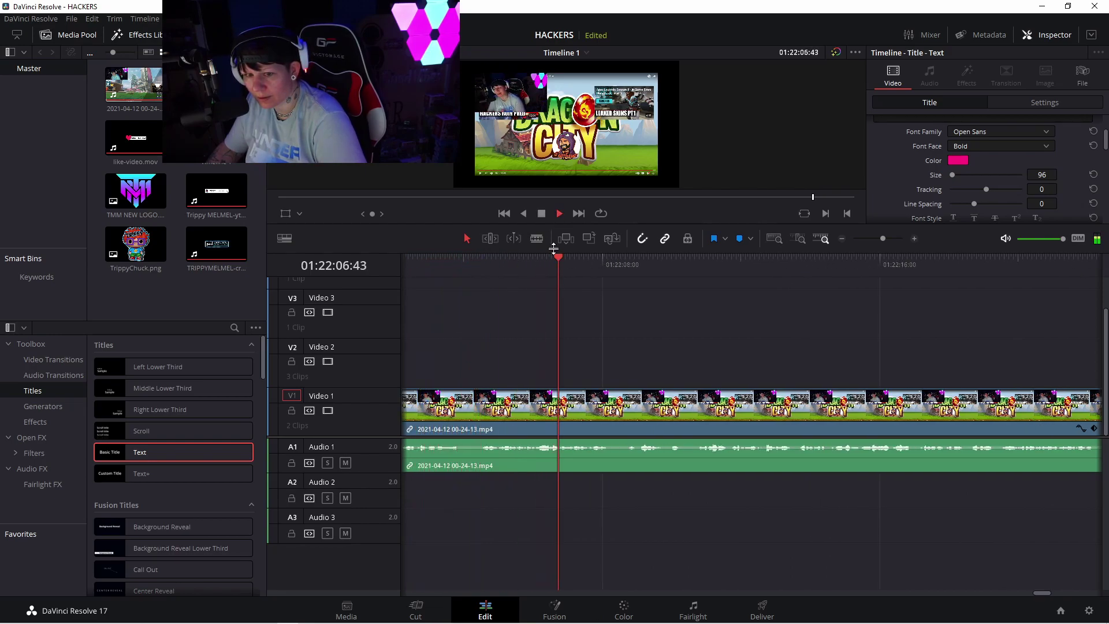
Step: Drop TMM NEW LOGO.PNG onto Video 2 above the gameplay and shorten the clip
left_click(542, 214)
left_click_drag(732, 262, 668, 265)
left_click_drag(148, 191, 677, 370)
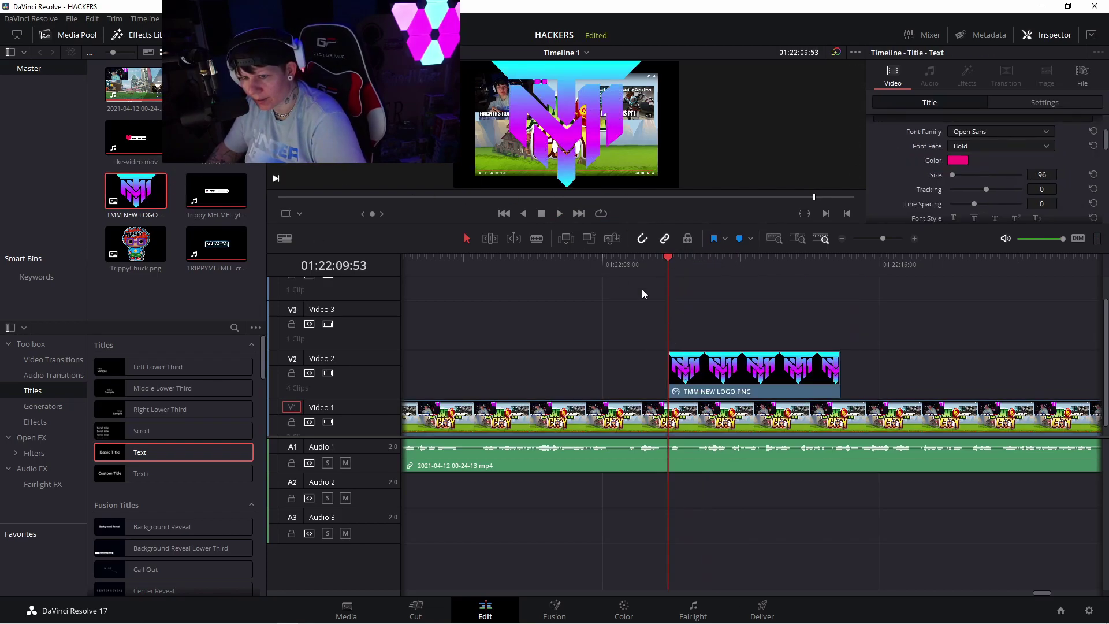
key("shift+Left")
key("shift+Left")
left_click_drag(743, 375, 727, 374)
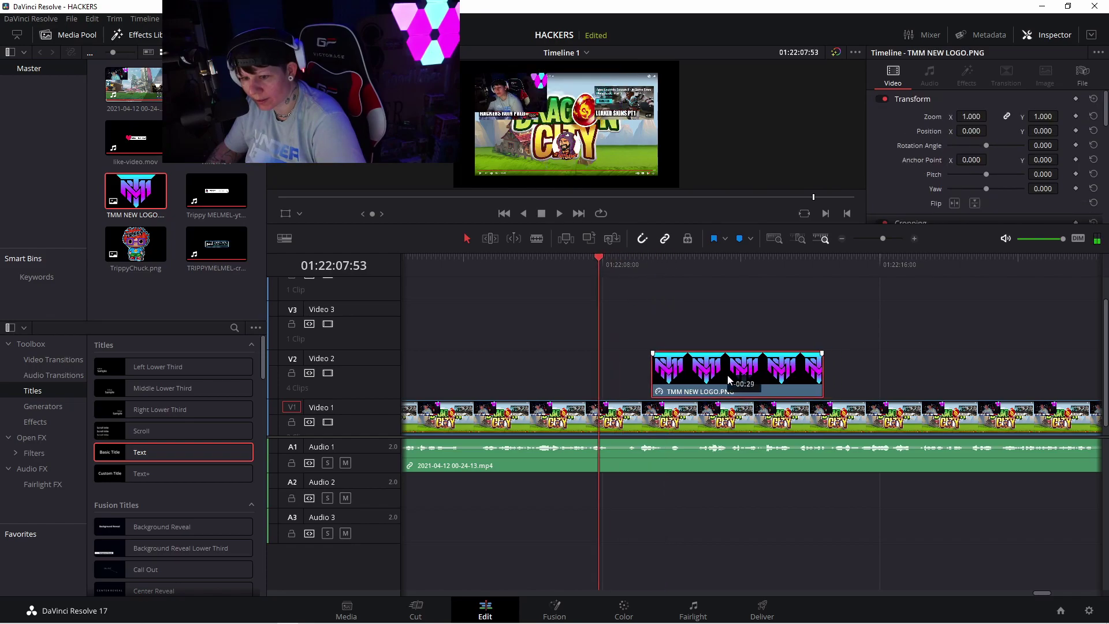
left_click_drag(823, 381, 719, 354)
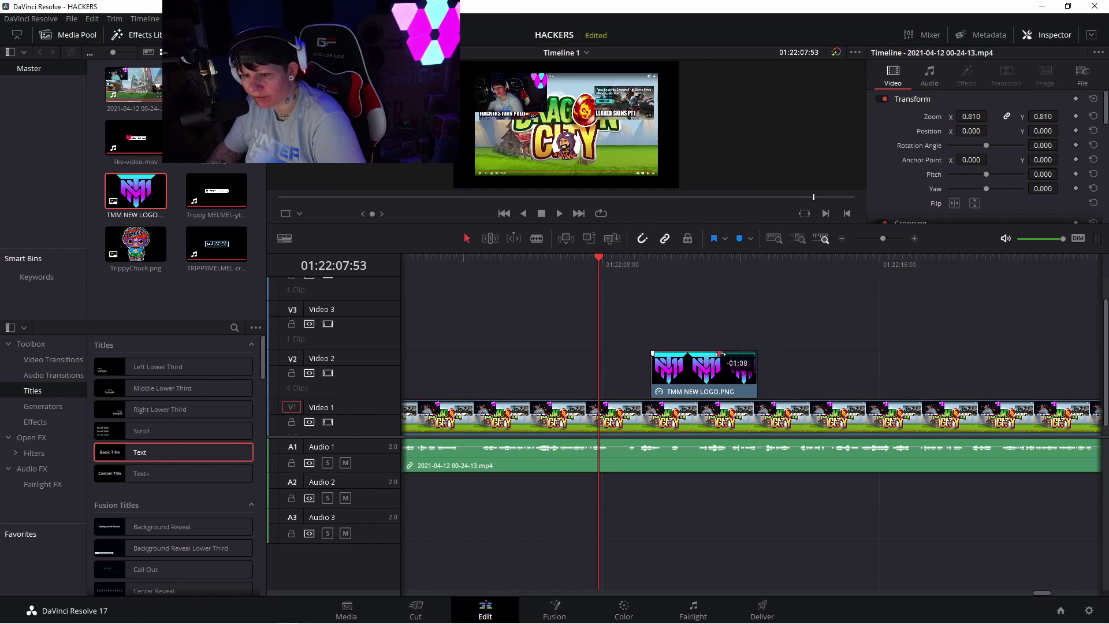
Step: Slide the logo clip back and forth on Video 2 while previewing its timing
left_click(555, 214)
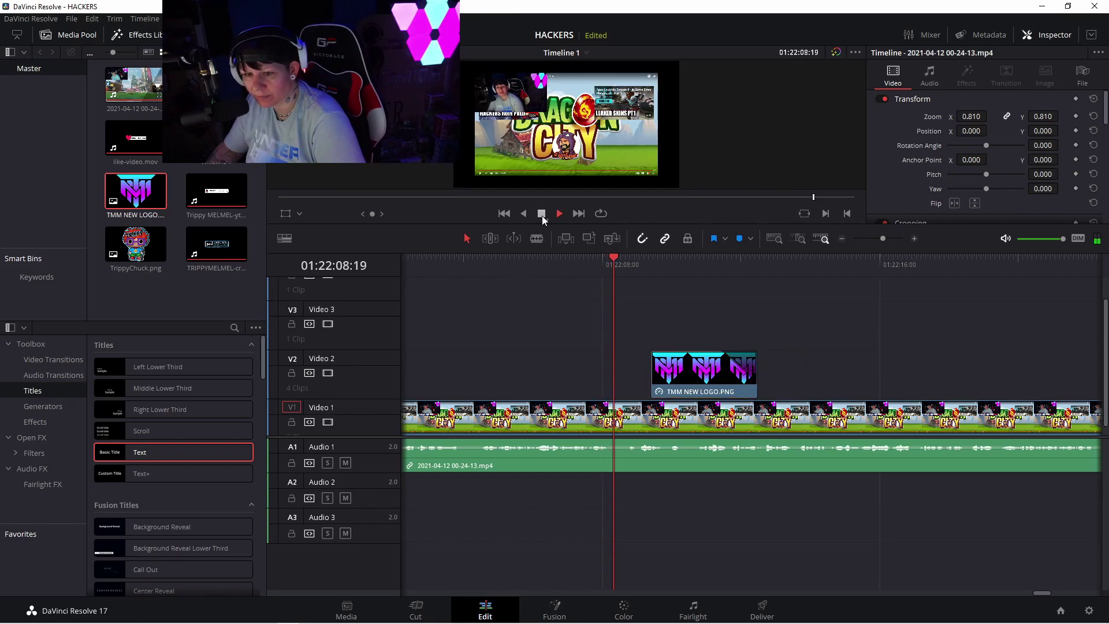
left_click(542, 214)
left_click_drag(684, 381, 717, 382)
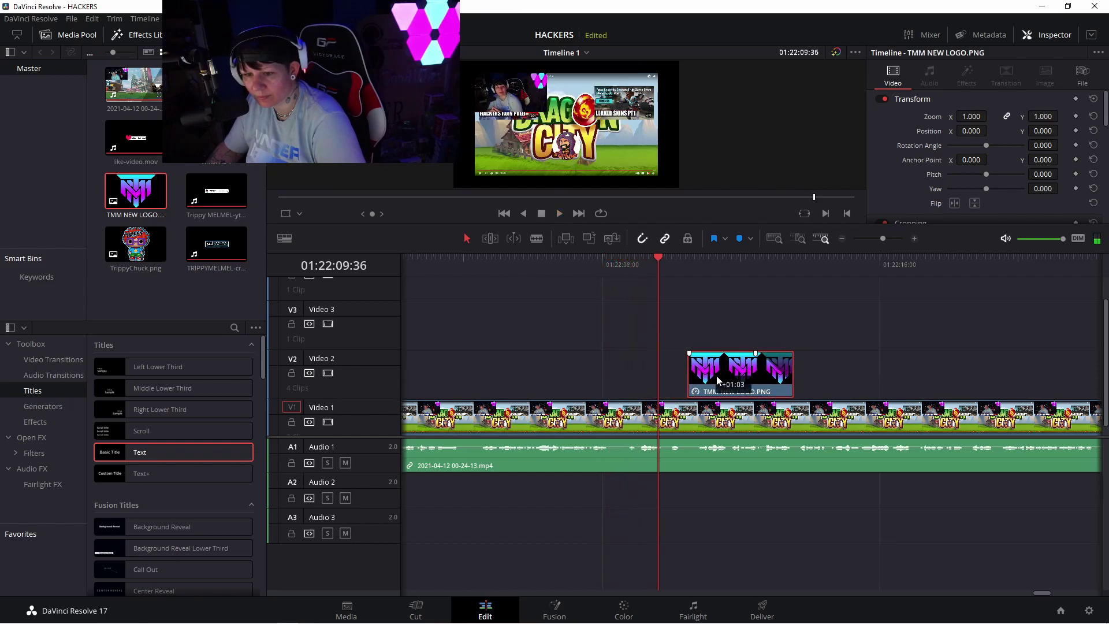
left_click(552, 211)
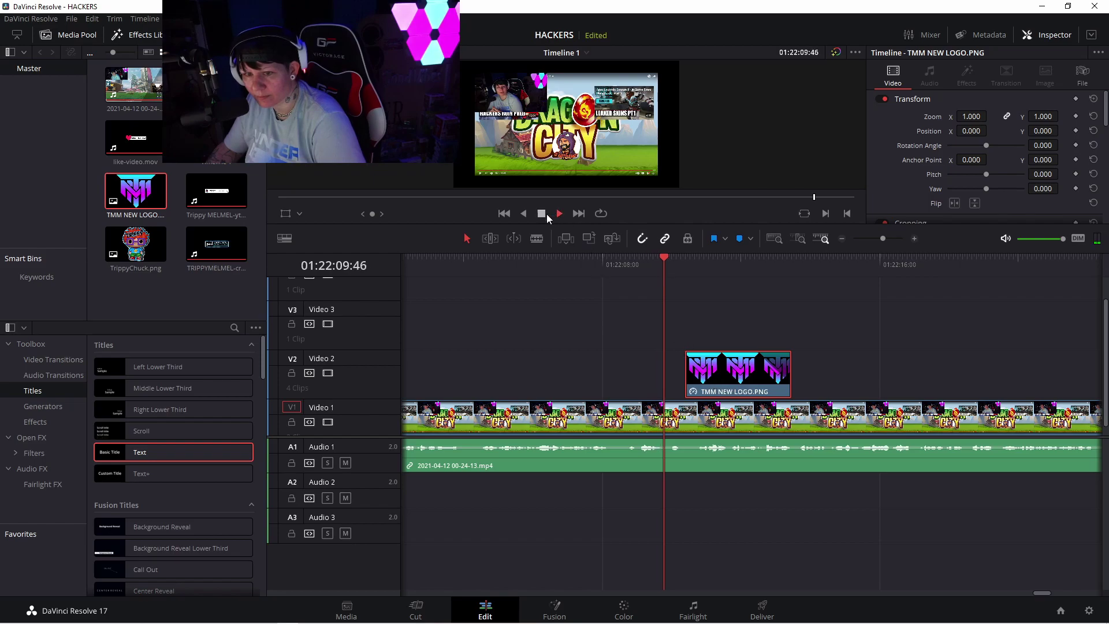
left_click(546, 213)
left_click_drag(727, 376, 756, 380)
left_click_drag(685, 259, 680, 259)
left_click_drag(723, 373, 717, 372)
Step: Line the logo clip up with the playhead around 01:22:10 and preview it
left_click(548, 212)
left_click_drag(752, 377, 796, 378)
left_click_drag(767, 260, 626, 269)
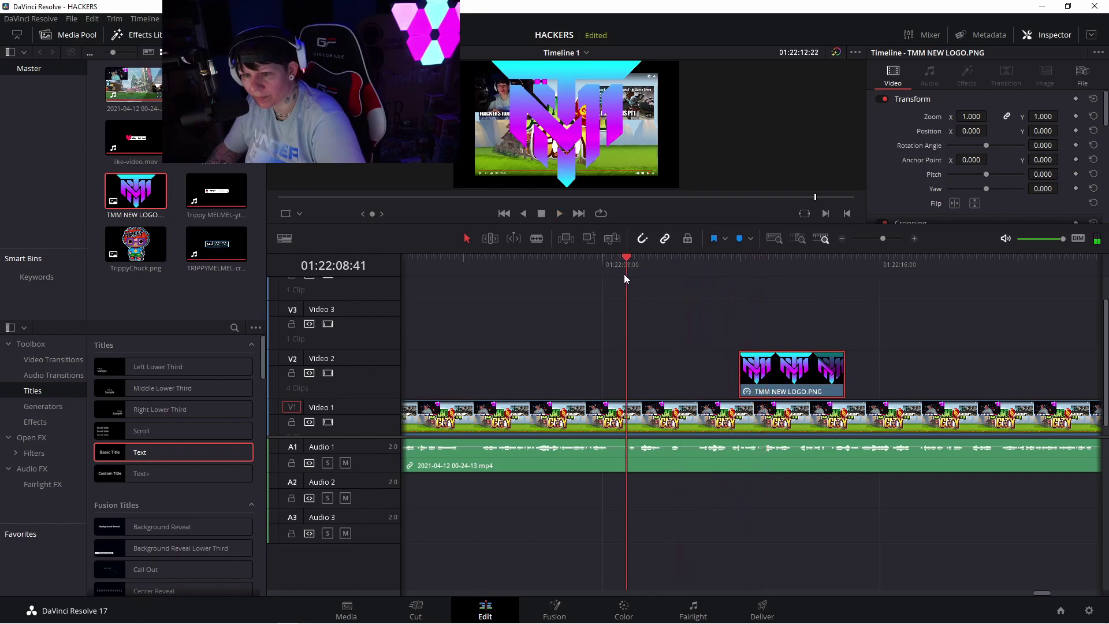
left_click(541, 213)
left_click_drag(784, 386, 747, 380)
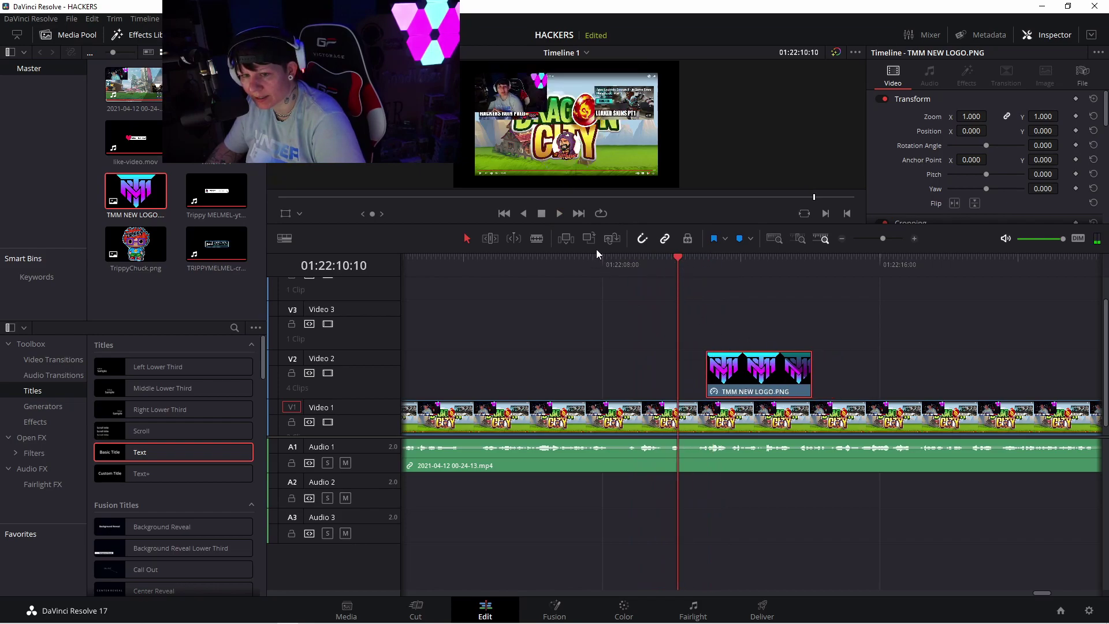
left_click(560, 215)
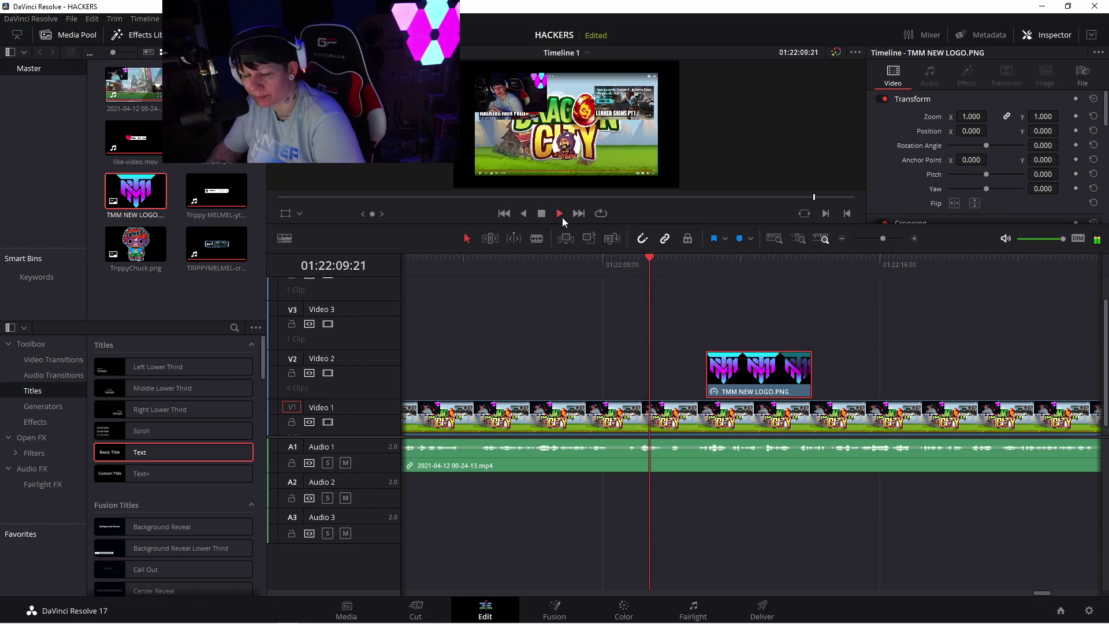
left_click(541, 214)
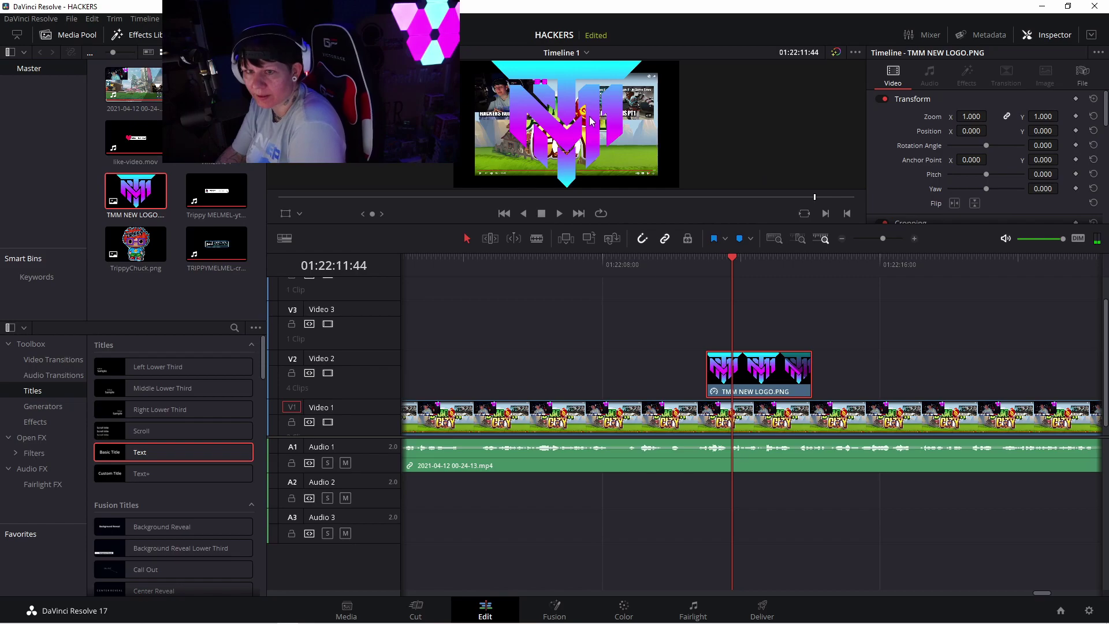
Step: Shrink the TMM logo to zoom 0.850 at Position X 386 and replay it
mouse_move(974, 116)
left_mouse_down()
mouse_move(958, 116)
mouse_move(989, 115)
mouse_move(990, 130)
mouse_move(970, 117)
mouse_move(990, 115)
mouse_move(968, 117)
left_mouse_up()
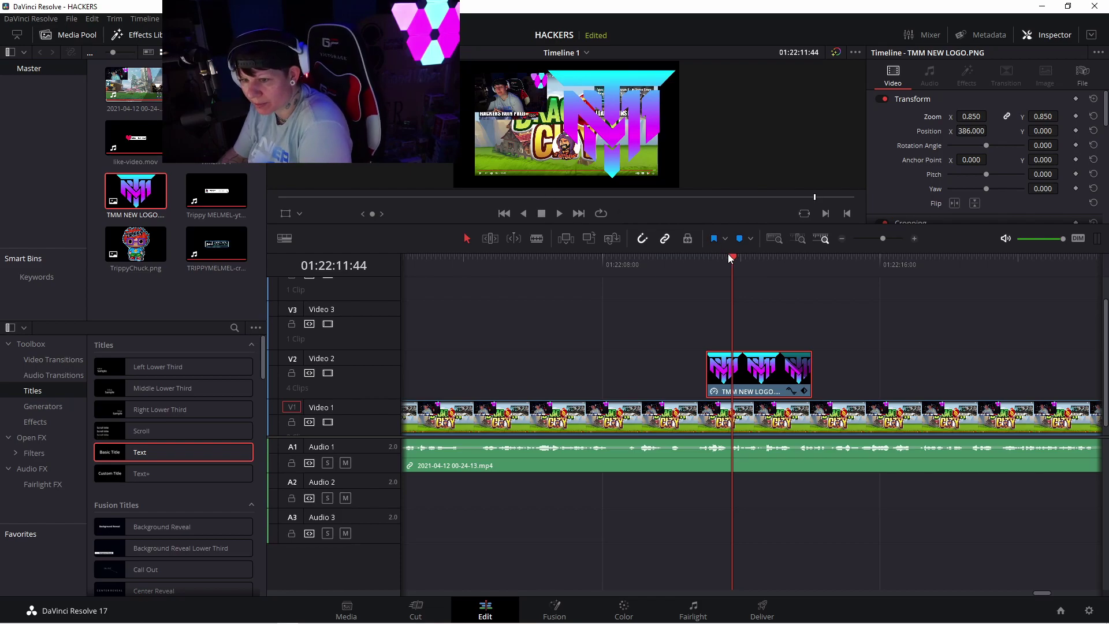
left_click_drag(736, 258, 613, 263)
left_click(559, 214)
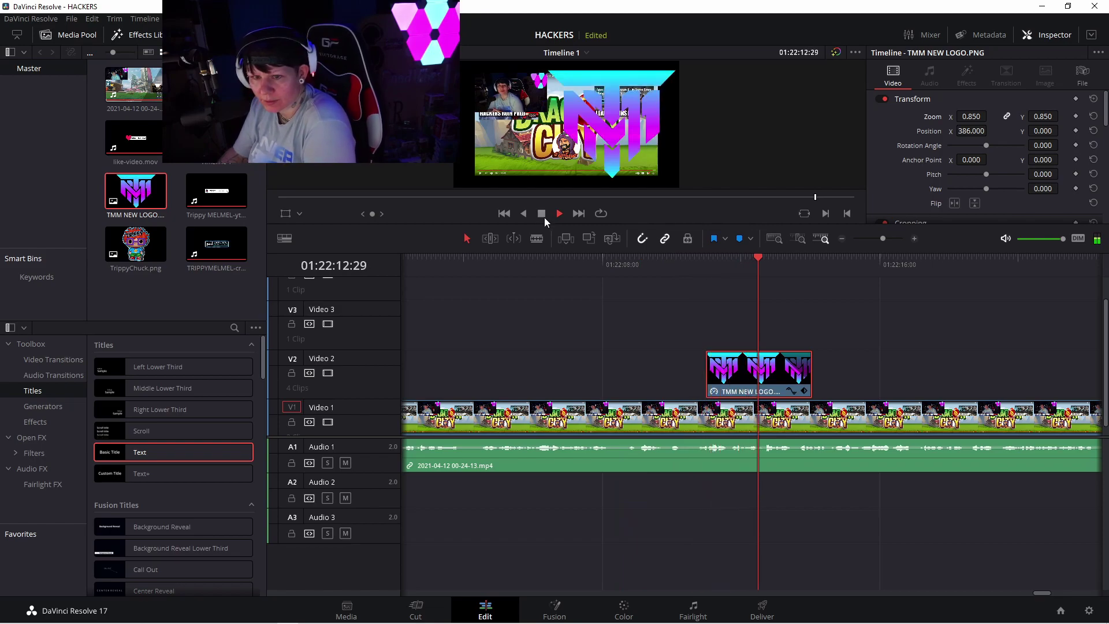
Step: Place the Trippy MELMEL-yt-sub.mov subscribe clip on Video 3 from about 01:22:14
left_click(543, 214)
left_click_drag(231, 191, 839, 354)
left_click(913, 331)
Step: Set the subscribe animation's Zoom to 1.640 and Position Y to -387, previewing it
scroll(910, 373, "down", 1)
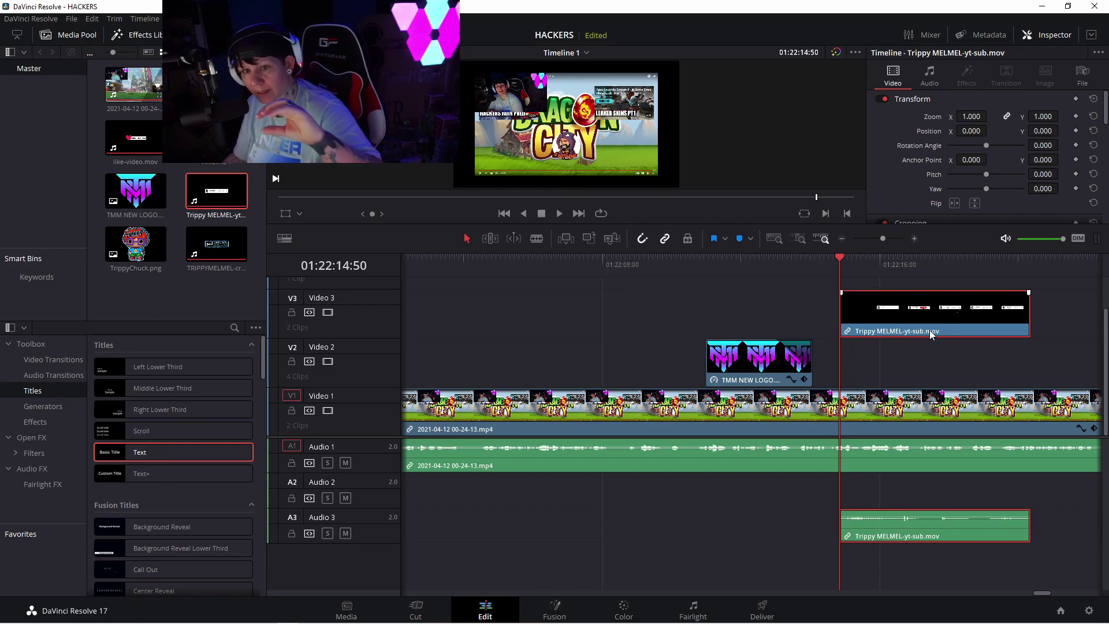
left_click_drag(837, 257, 794, 265)
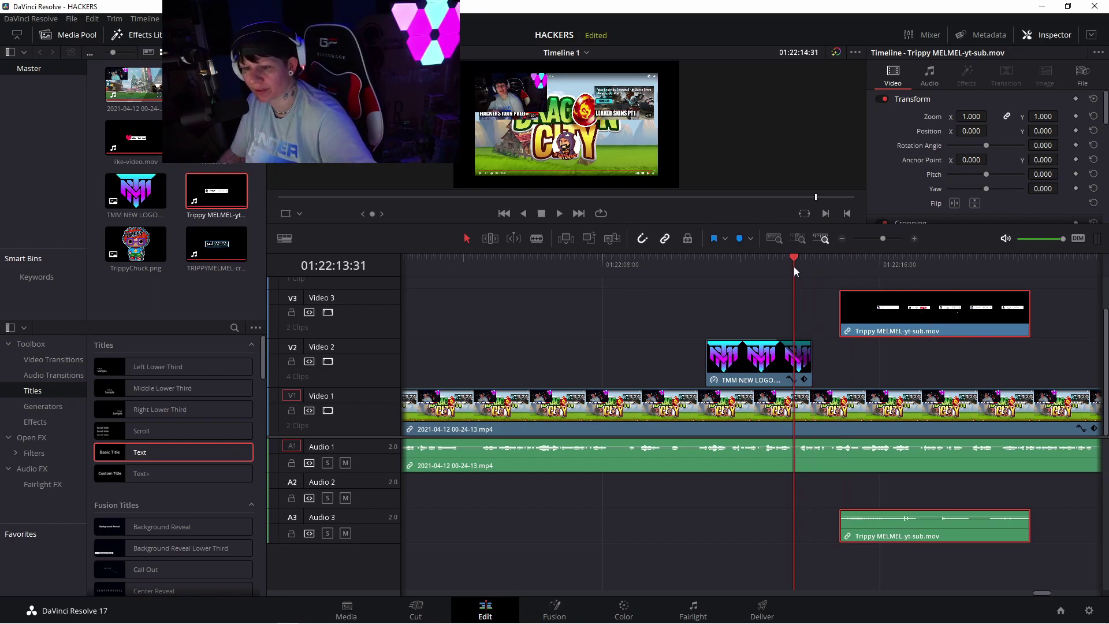
left_click(559, 213)
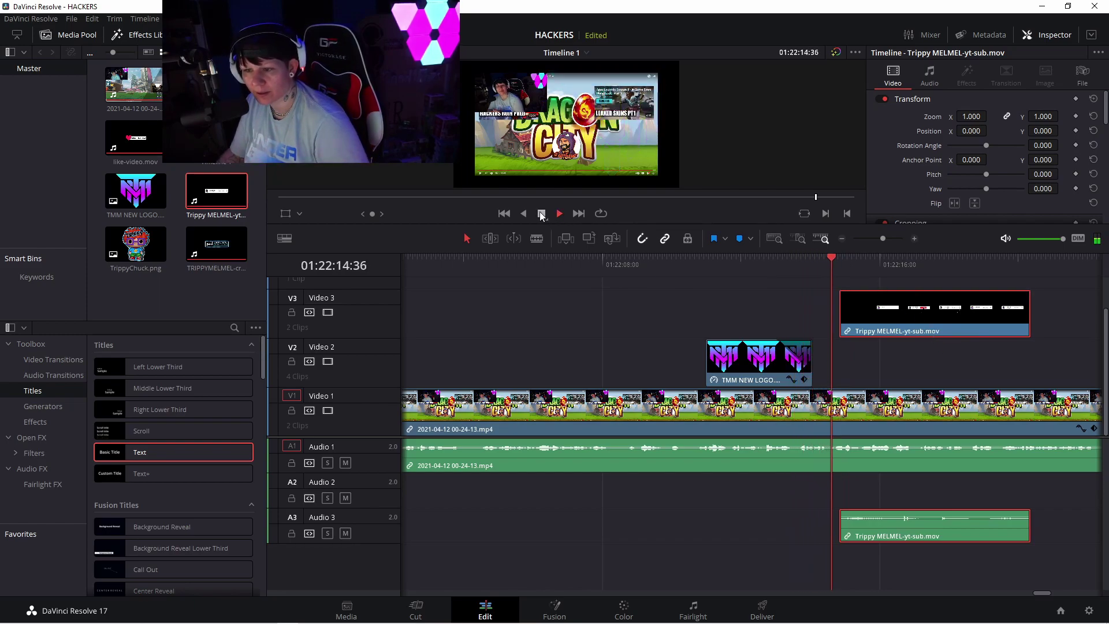
left_click(541, 214)
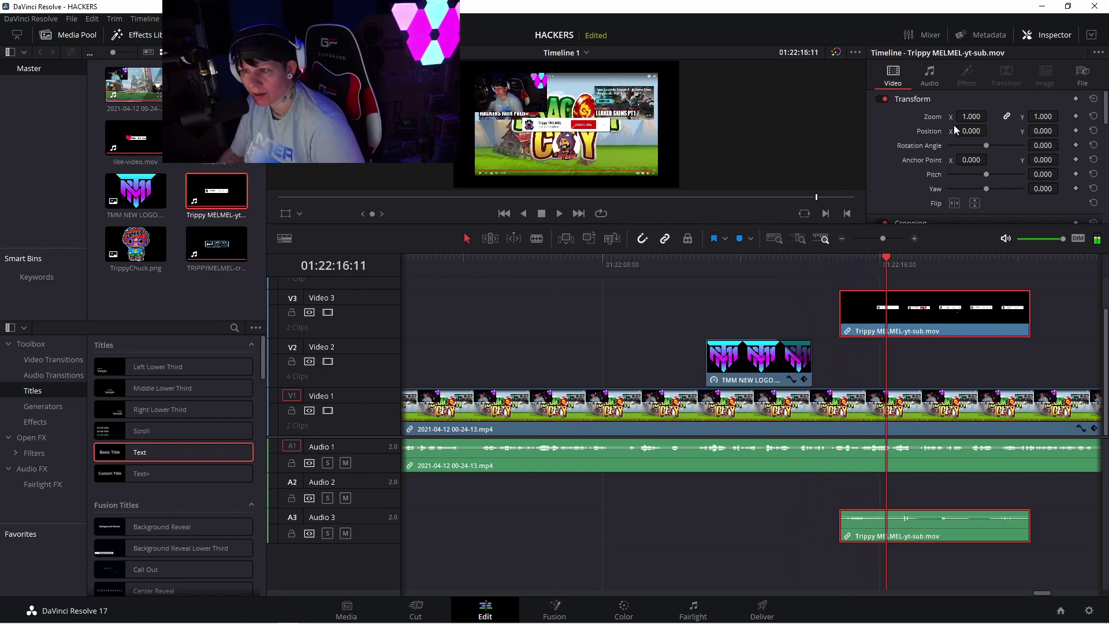
left_click_drag(970, 116, 1062, 131)
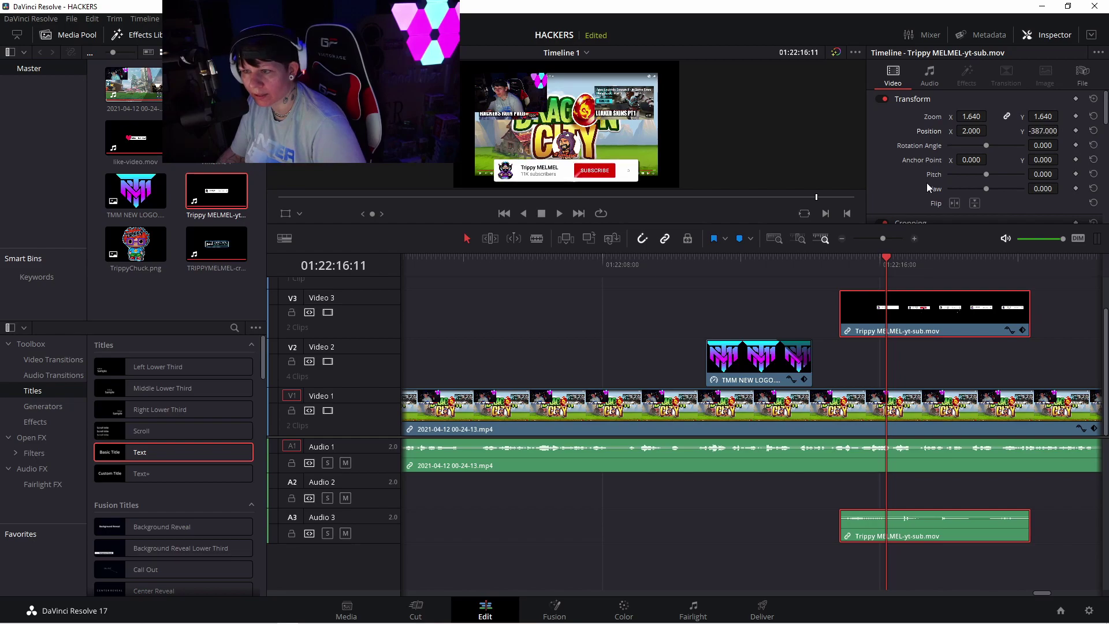
left_click_drag(884, 261, 775, 258)
left_click(551, 213)
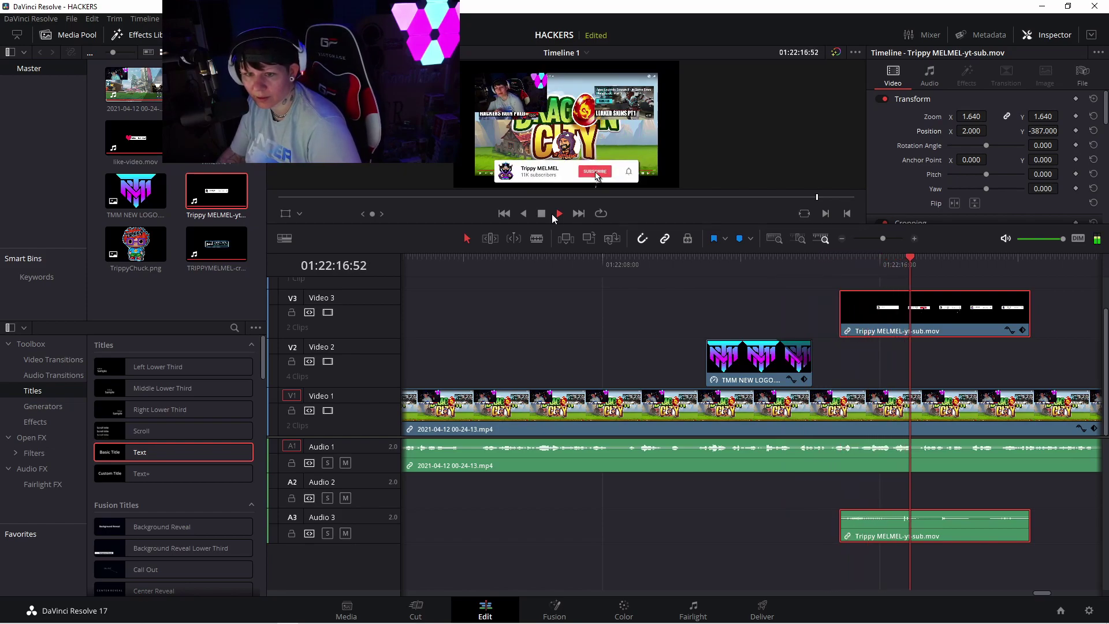
Step: Drop TrippyChuck.png onto a new Video 4 track at about 01:22:17:44
left_click(541, 214)
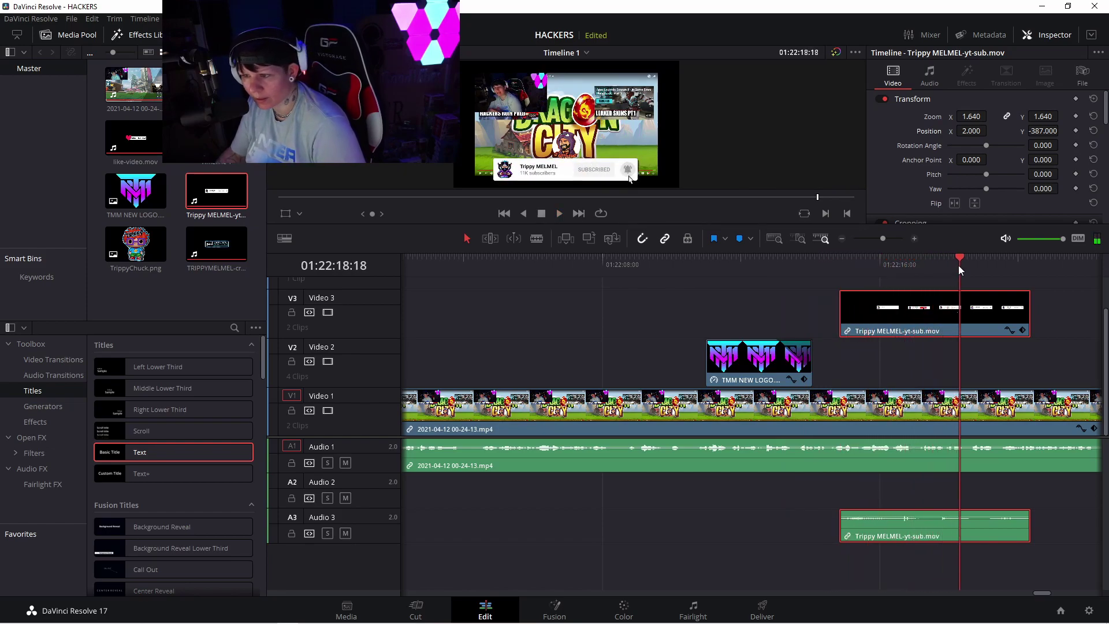
left_click_drag(961, 257, 940, 259)
left_click_drag(141, 249, 980, 314)
Step: Shorten the TrippyChuck clip and scale it to 0.730 at position 479, 91, then replay
left_click(980, 315)
scroll(1041, 599, "right", 2)
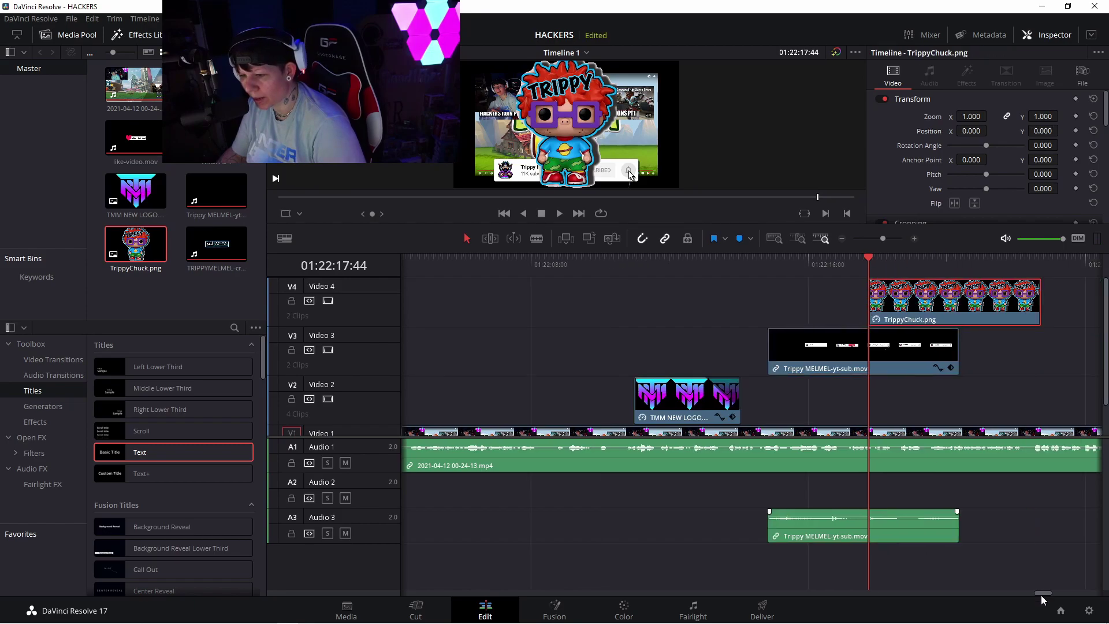
left_click_drag(1040, 306, 911, 301)
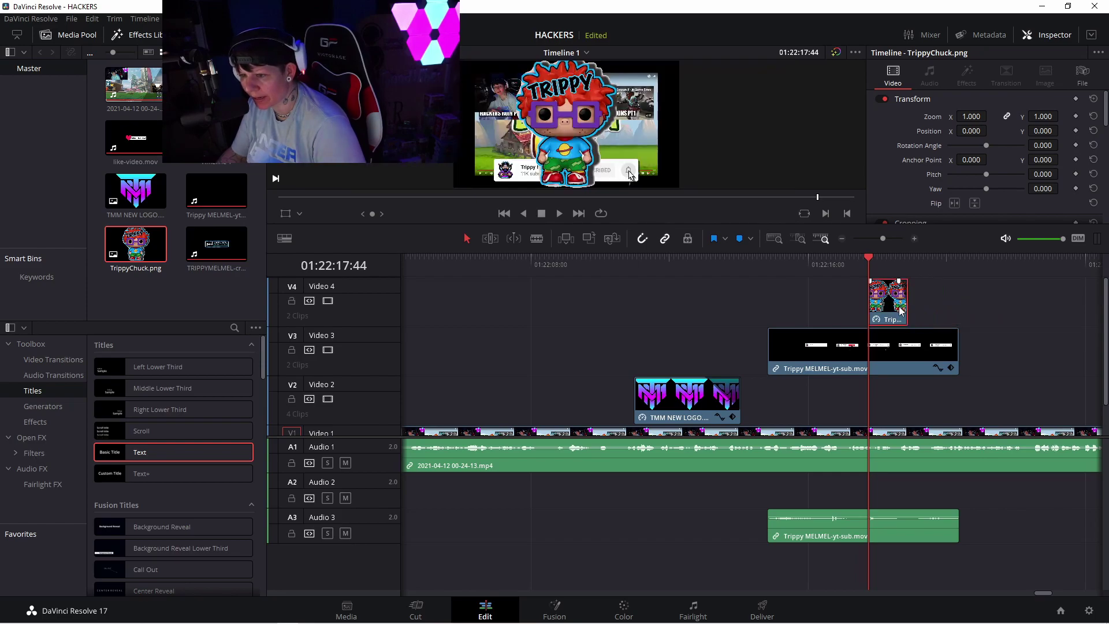
left_click_drag(971, 116, 1043, 131)
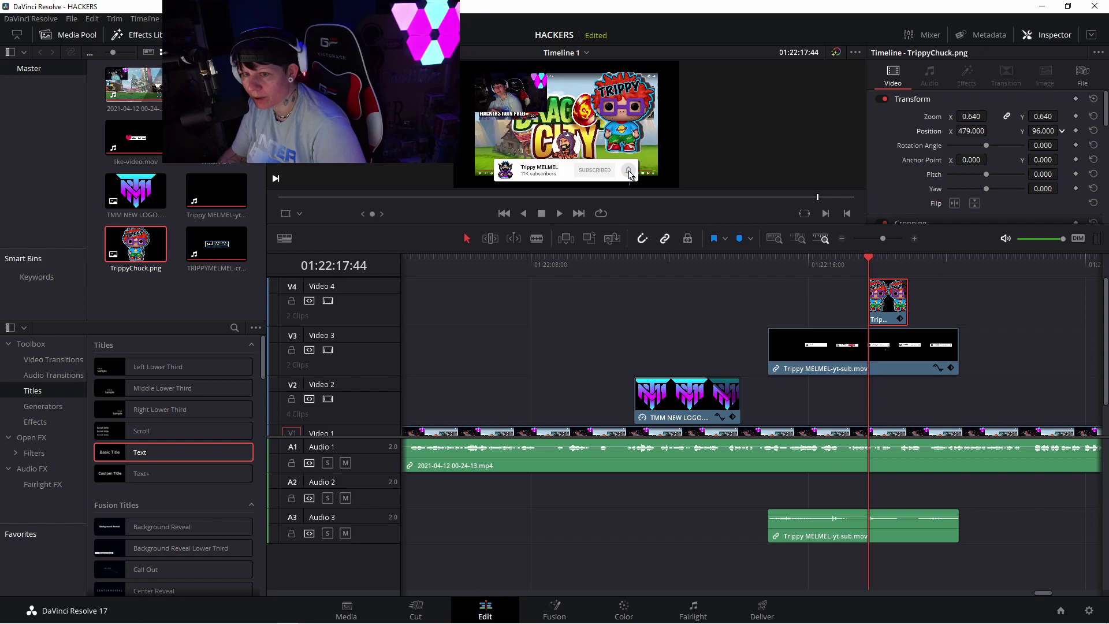
left_click_drag(971, 116, 965, 116)
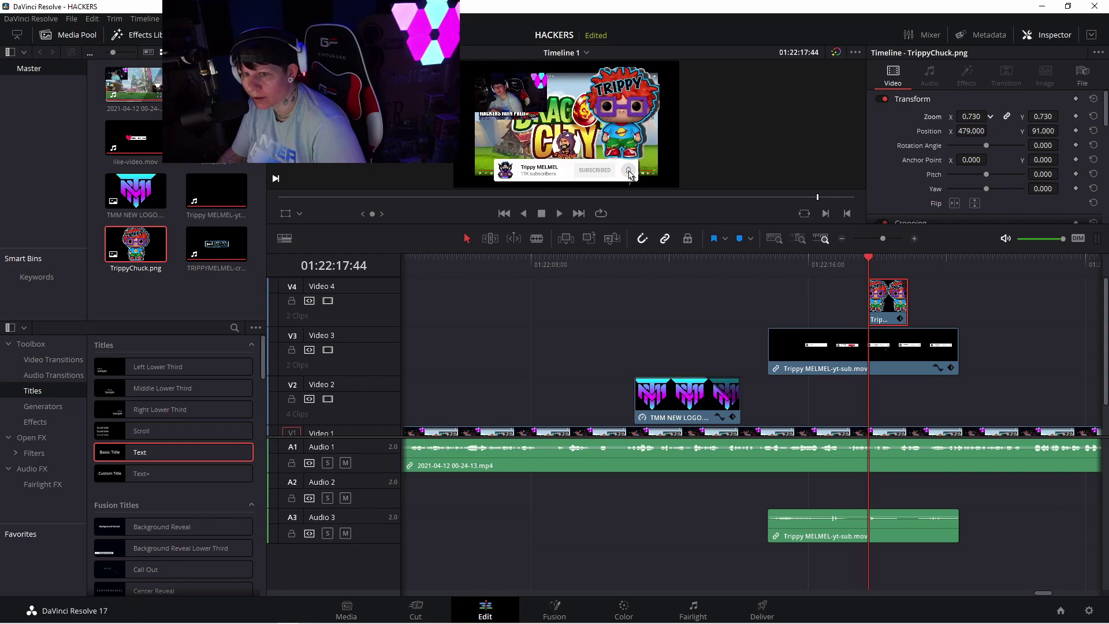
left_click_drag(872, 260, 634, 289)
left_click(560, 213)
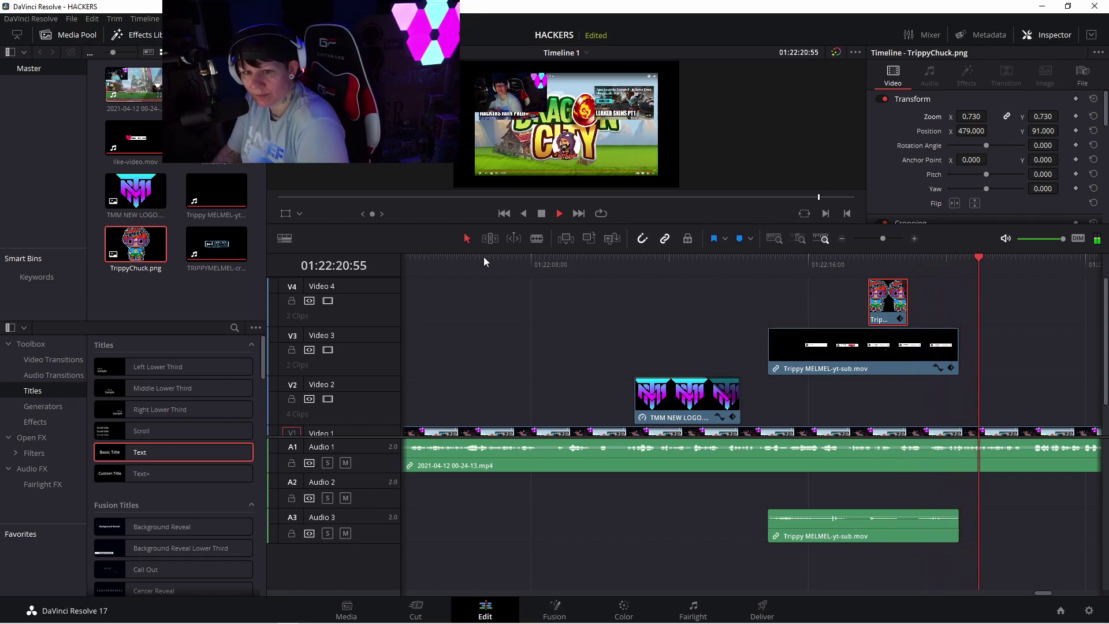
Step: Place like-video.mov on Video 4 starting right after the subscribe clip and preview it
key("space")
left_click_drag(1000, 263, 932, 270)
left_click_drag(141, 141, 975, 314)
left_click(894, 317)
left_click(558, 214)
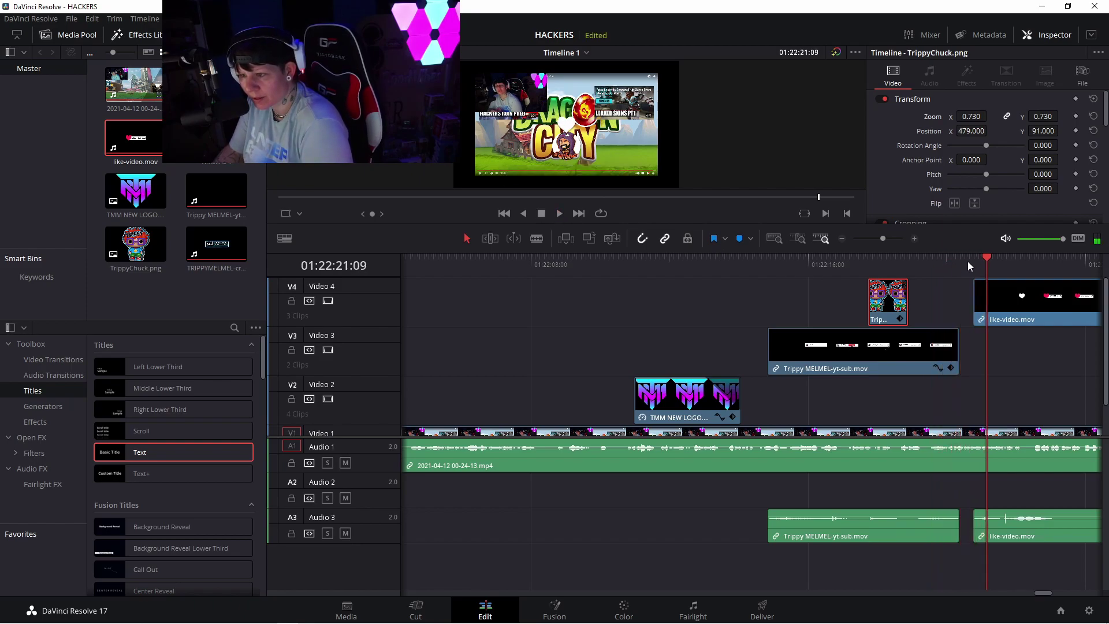
left_click_drag(983, 256, 942, 260)
left_click(1015, 299)
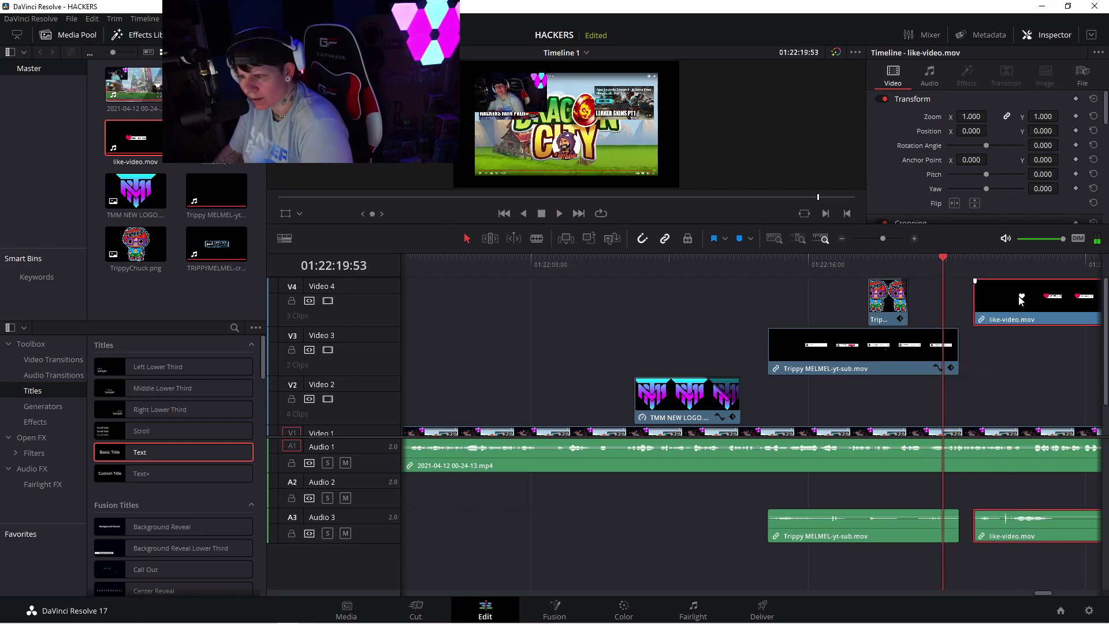
left_click_drag(1014, 296, 1011, 296)
left_click_drag(942, 261, 918, 263)
left_click(557, 214)
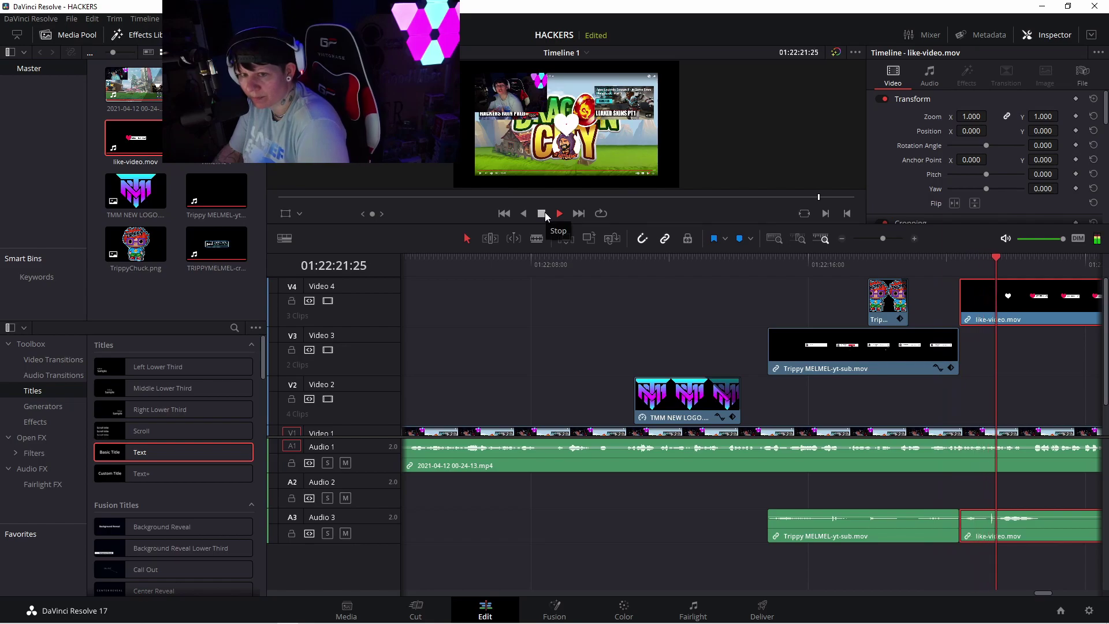
left_click(545, 213)
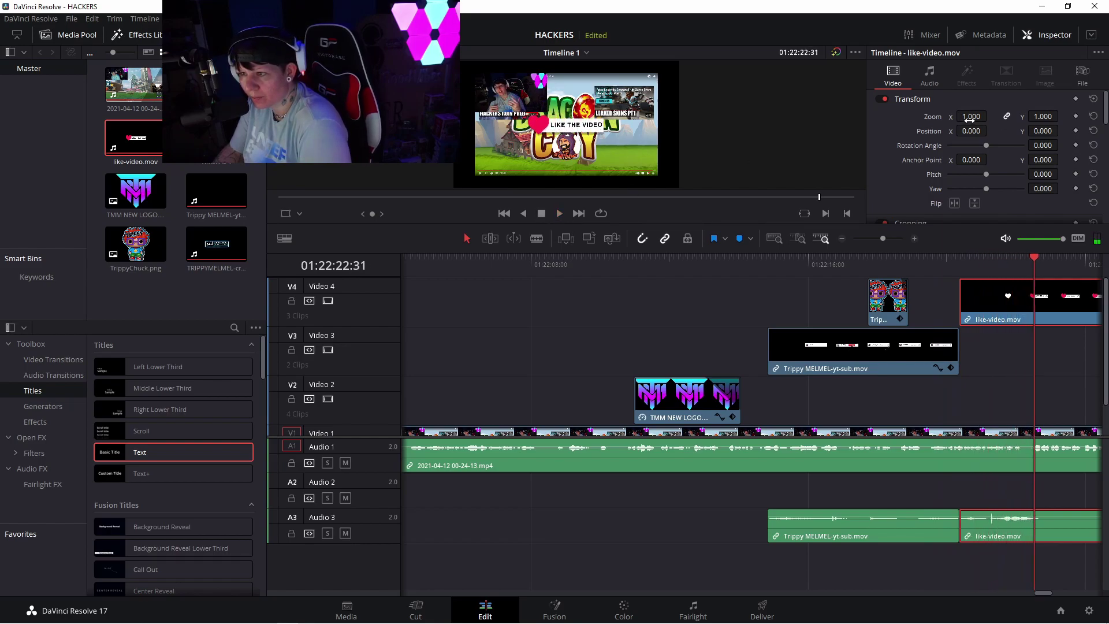
Step: Enlarge the like-video overlay to 1.380 at position 445, 235 and preview it
left_click_drag(990, 117, 1000, 123)
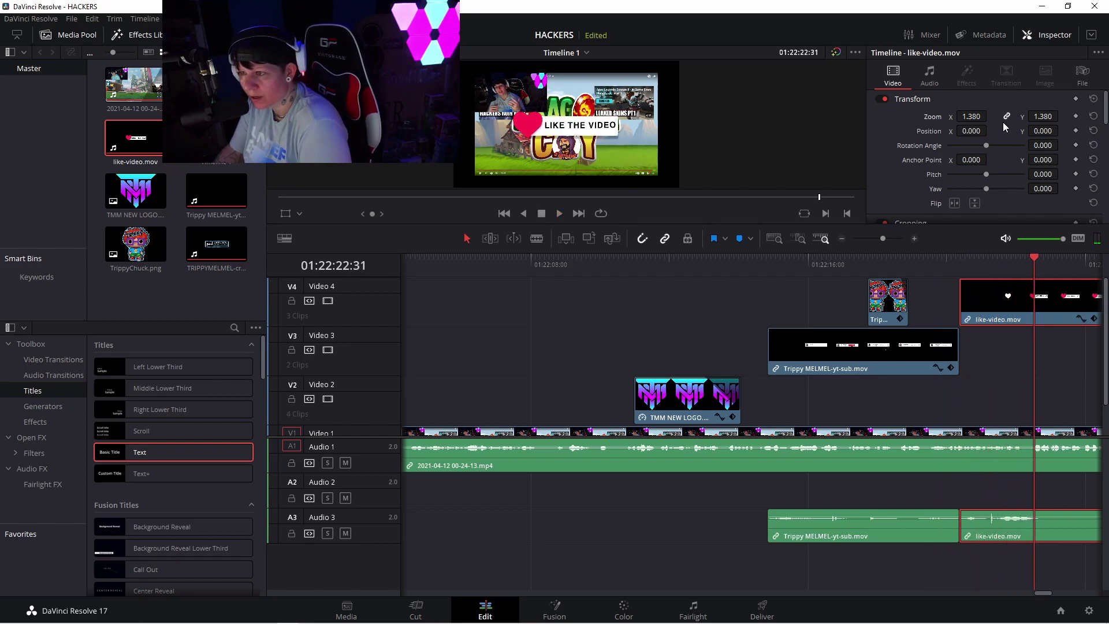
left_click_drag(976, 131, 1027, 134)
left_click_drag(1027, 267, 897, 258)
left_click(558, 213)
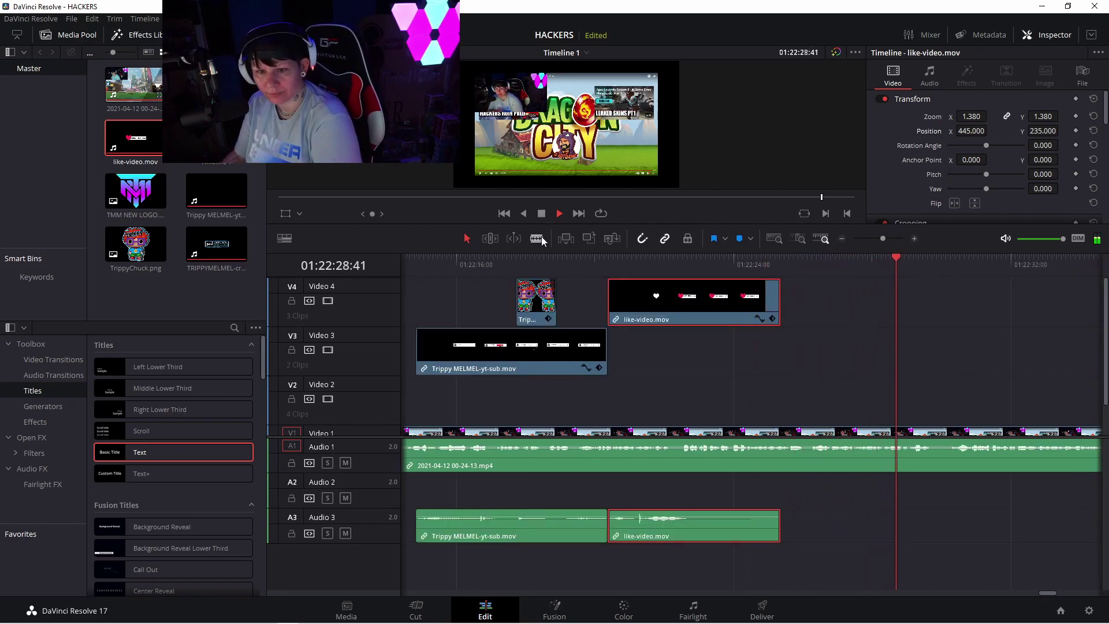
key("space")
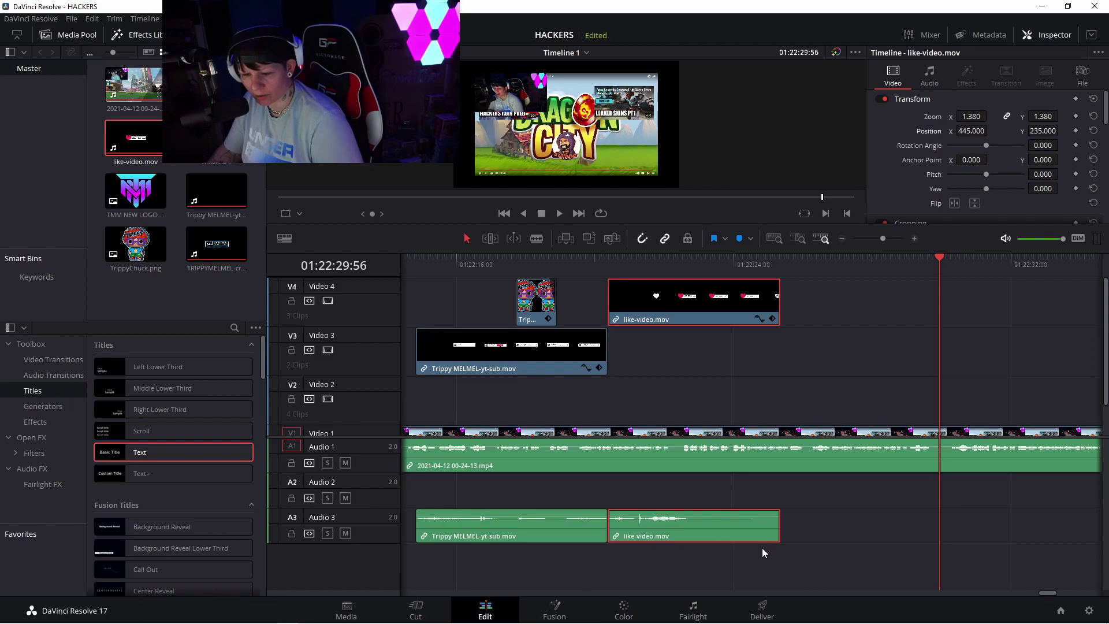
Step: Blade the Video 1 gameplay clip at 01:23:48:34 and delete the blank tail after it
left_click_drag(940, 256, 1050, 256)
left_click_drag(664, 258, 508, 273)
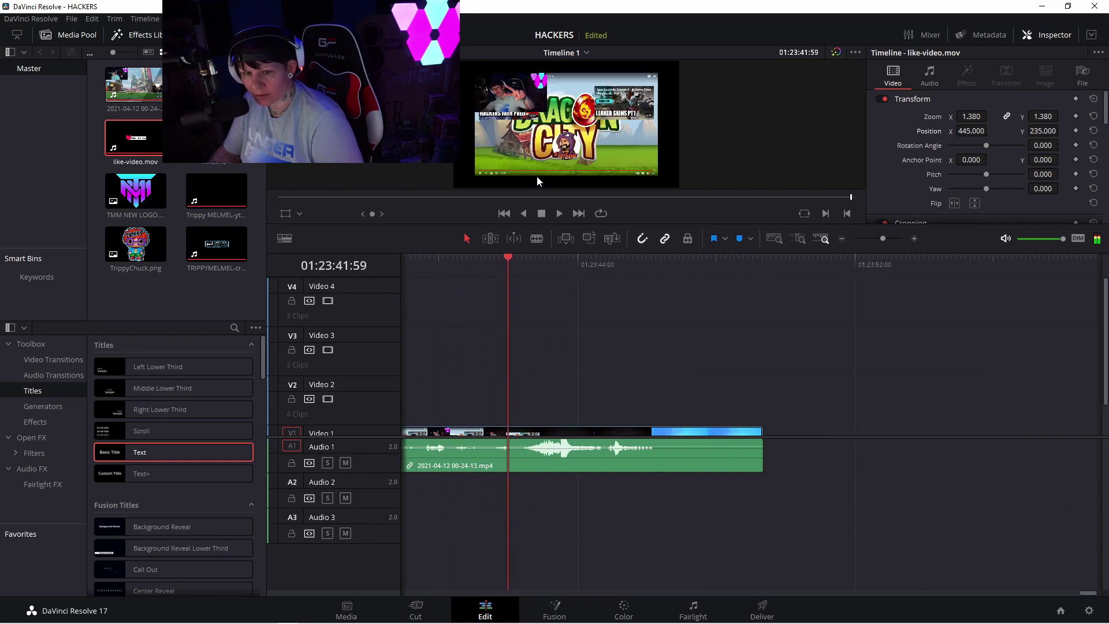
left_click(559, 214)
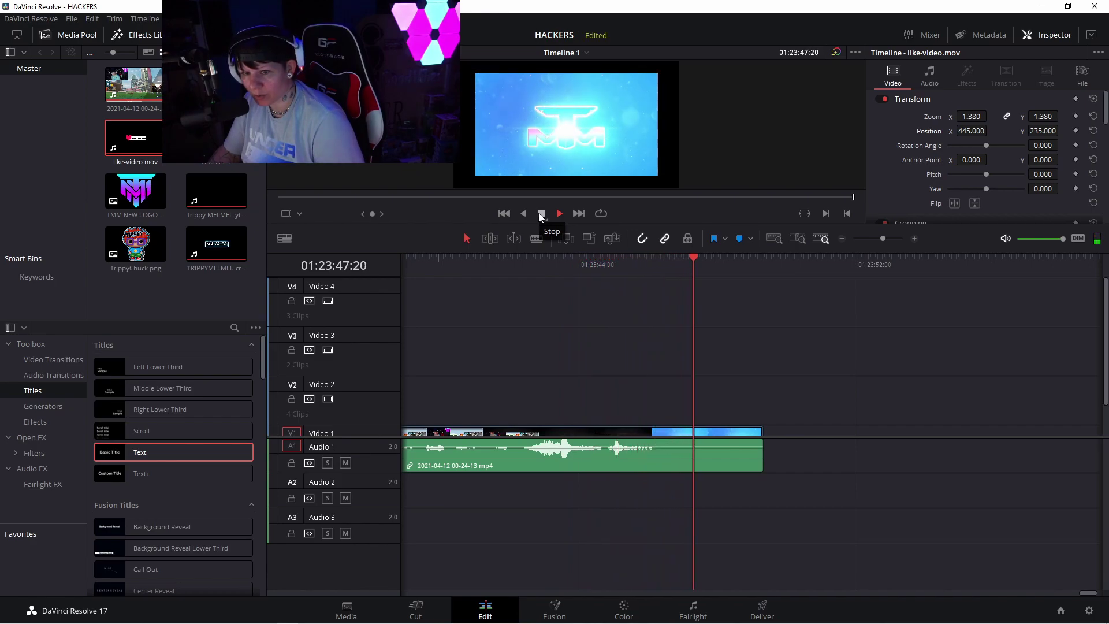
left_click(541, 214)
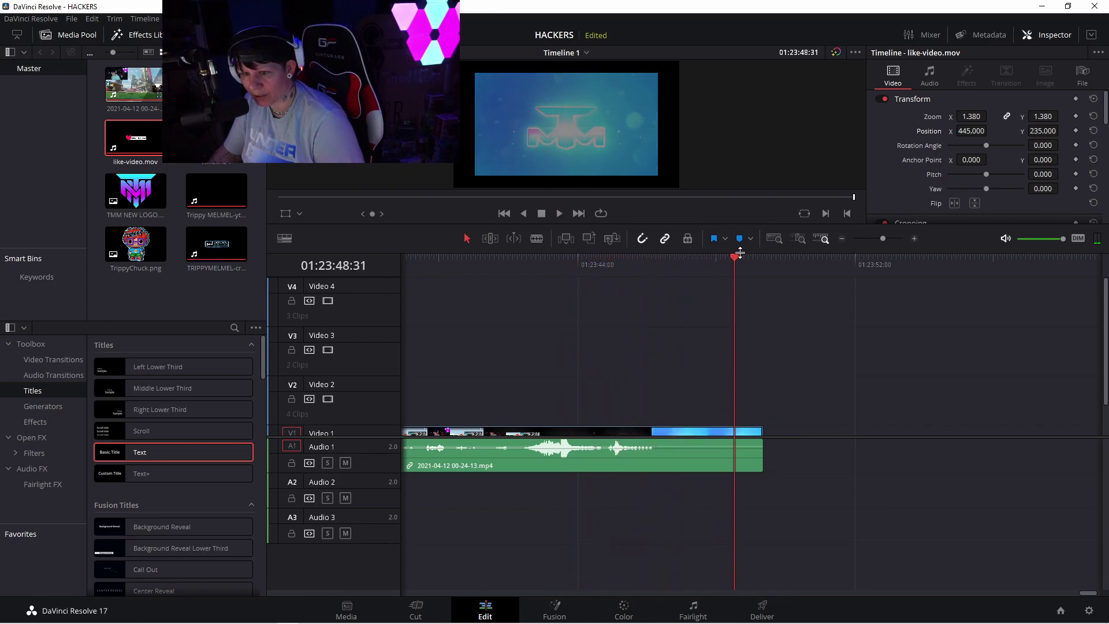
left_click(562, 214)
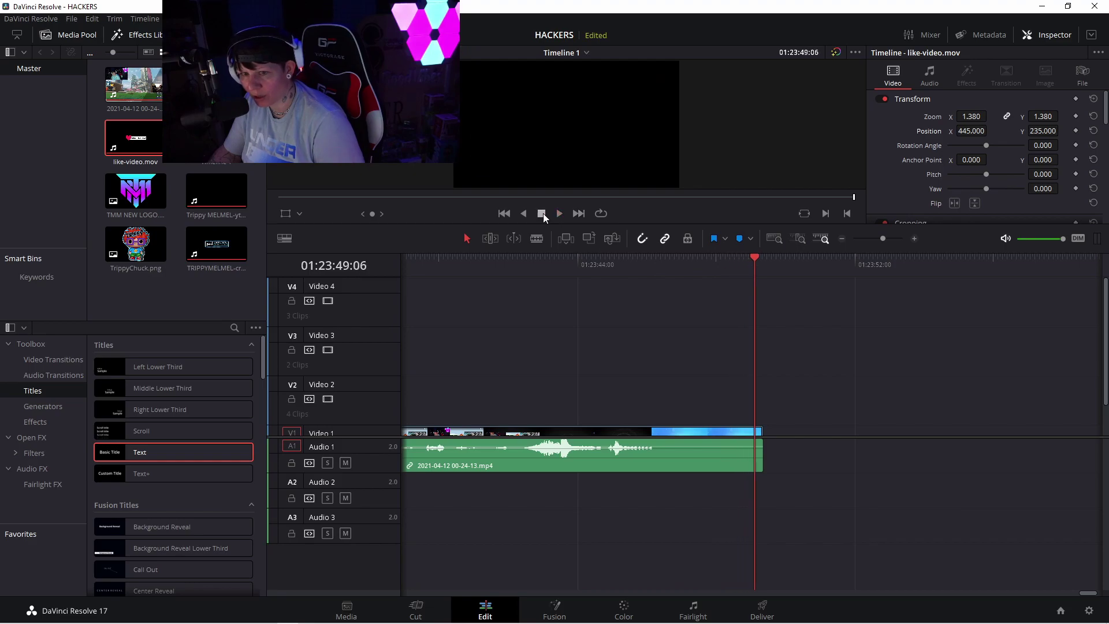
left_click_drag(756, 258, 736, 258)
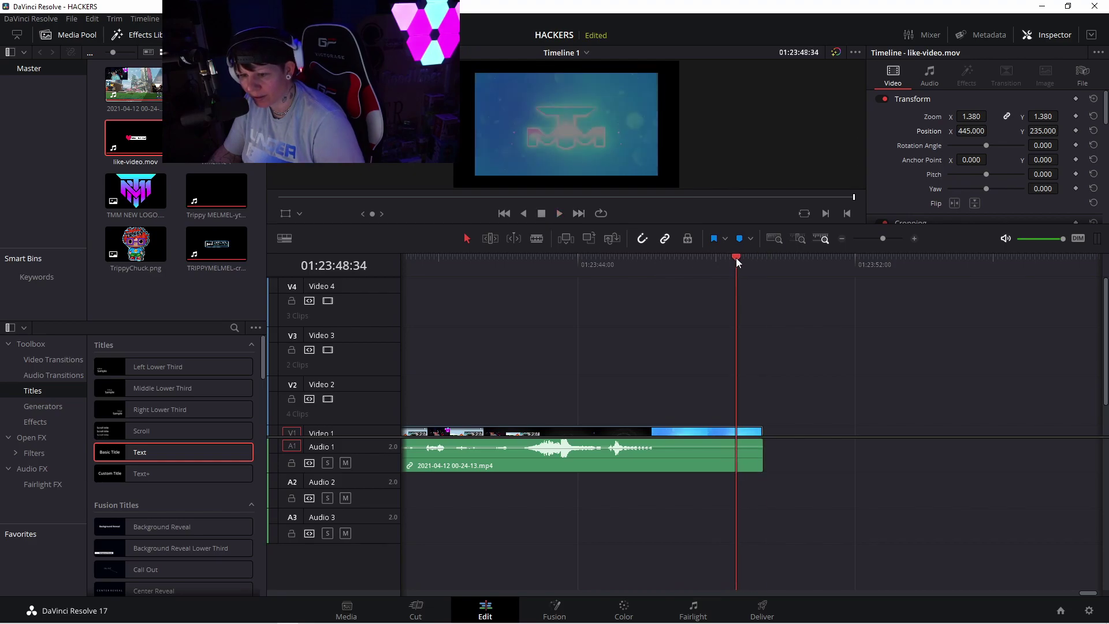
left_click(765, 448)
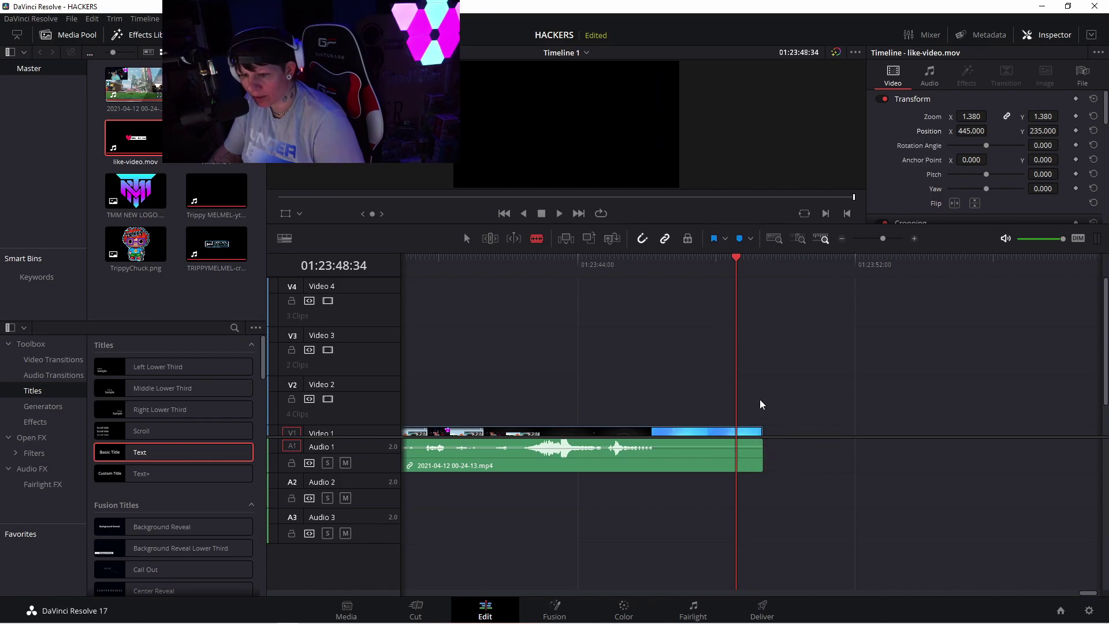
scroll(760, 404, "down", 1)
left_click_drag(750, 411, 753, 412)
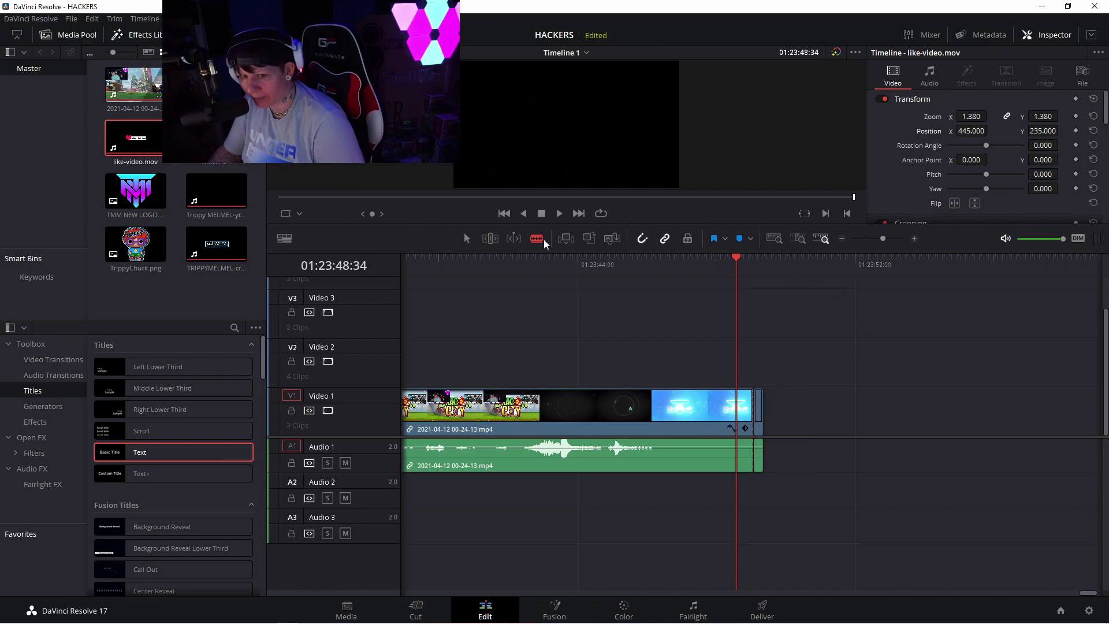
key("Delete")
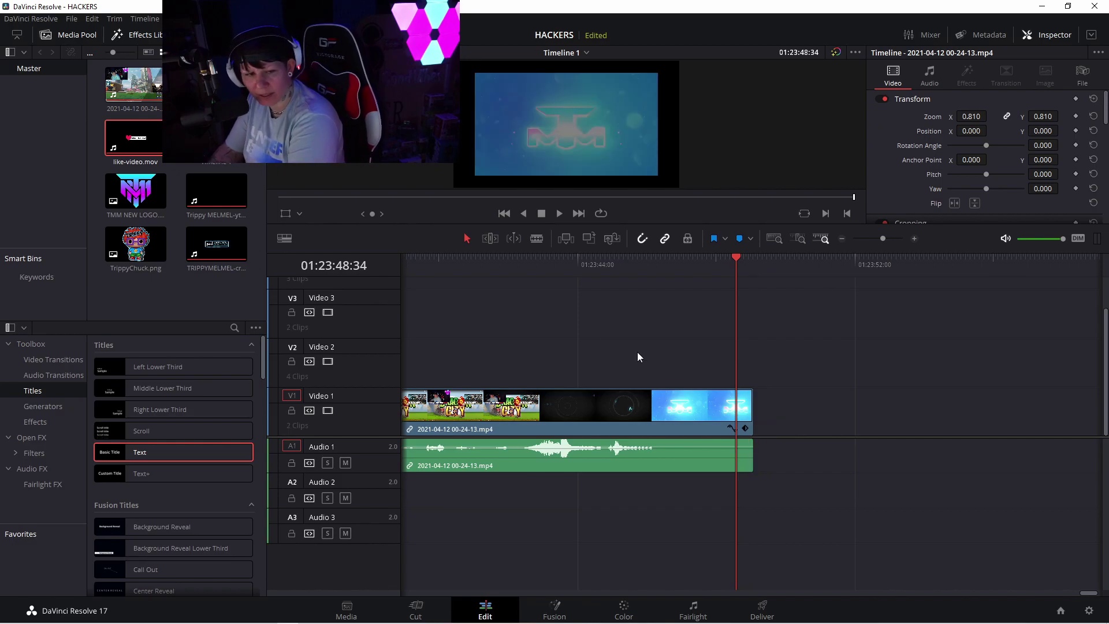
Step: Drag a Text title from Titles onto Video 1 after the gameplay
left_click(54, 359)
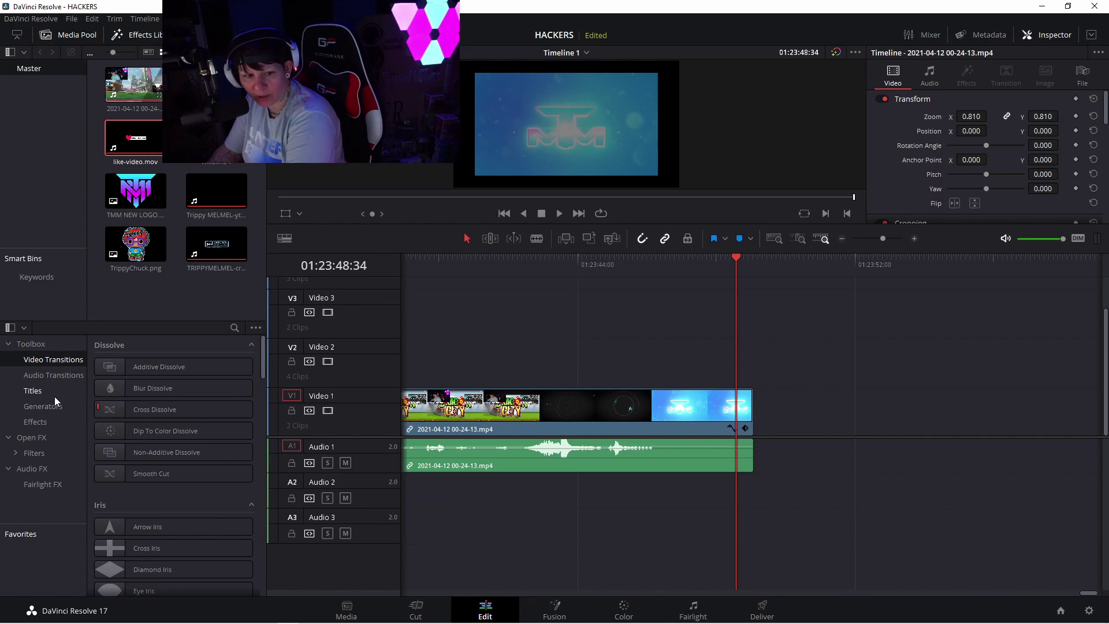
left_click(54, 397)
left_click_drag(153, 451, 833, 406)
Step: Select the gameplay clip and scroll Video Transitions down to the Shape section with Heart
left_click_drag(739, 261, 595, 264)
left_click(716, 408)
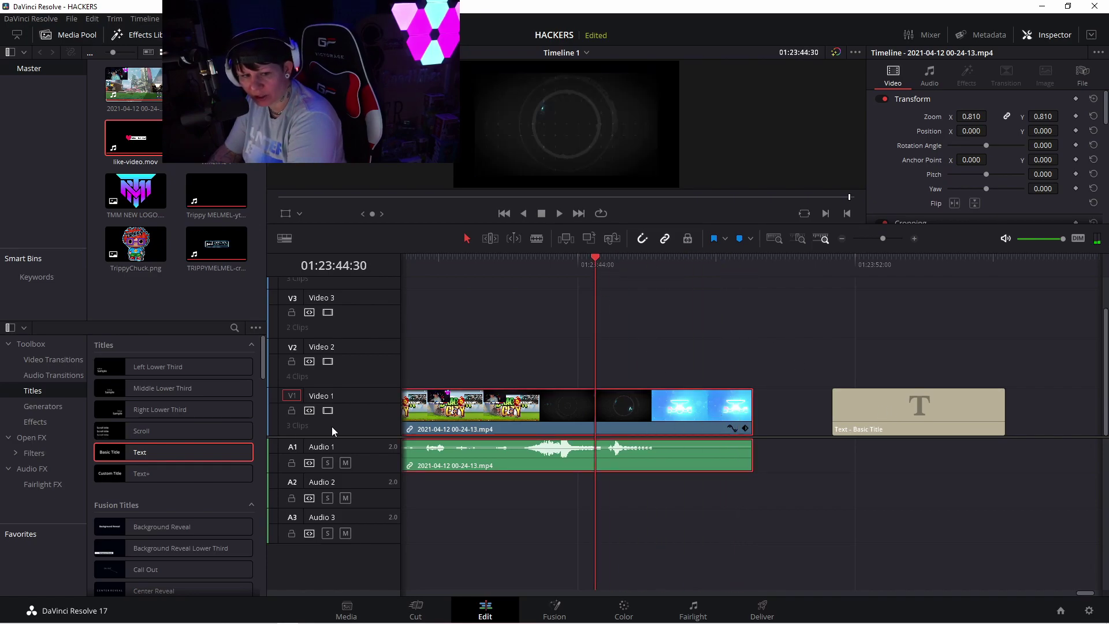
left_click(53, 359)
scroll(191, 484, "down", 3)
scroll(173, 456, "down", 3)
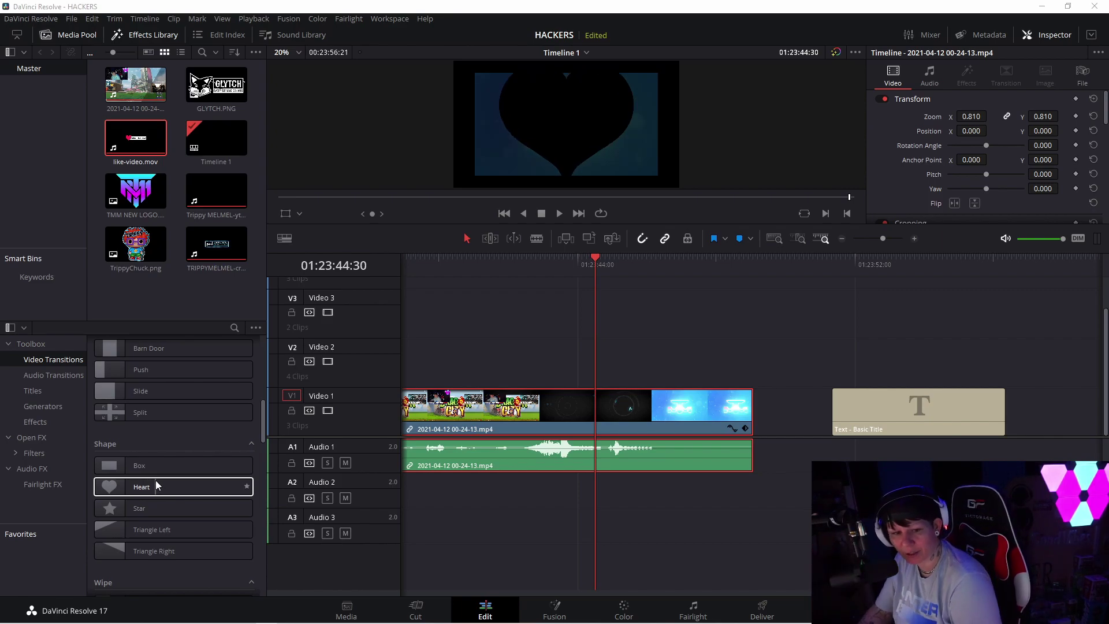
Step: Add a Heart transition to the gameplay's end, lengthen it to 1.4 s, and snap the title against it
left_click_drag(153, 488, 738, 401)
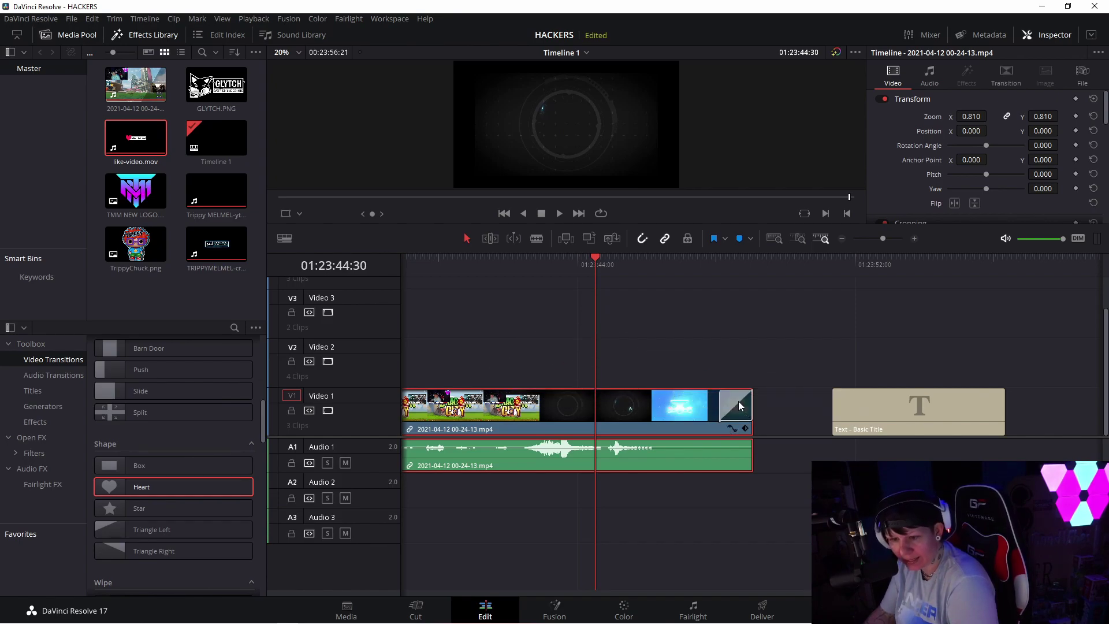
left_click(730, 408)
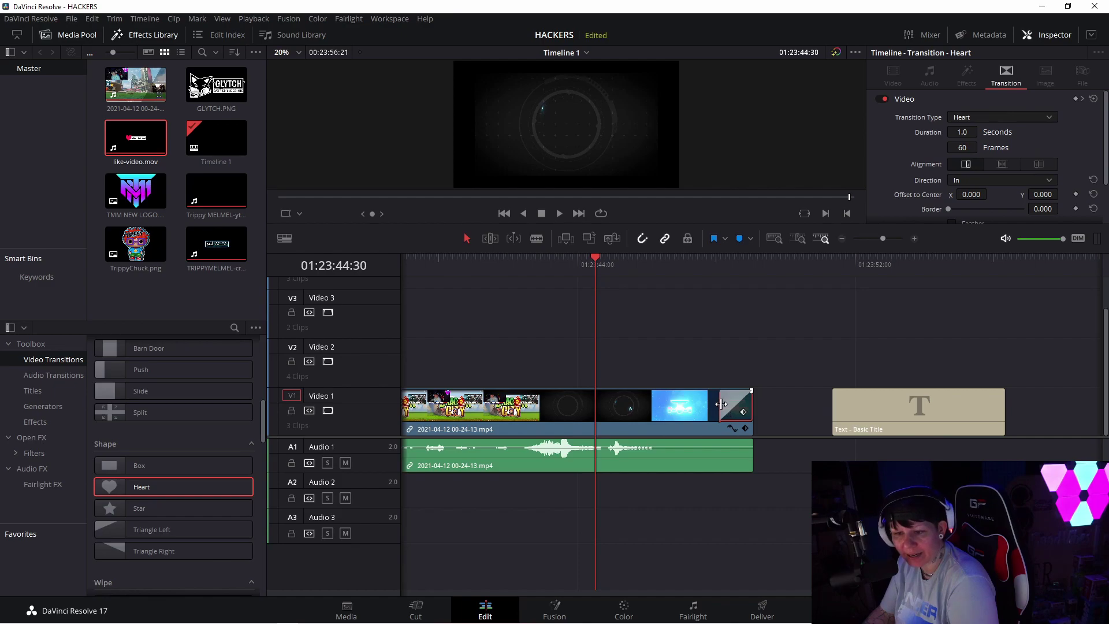
left_click_drag(719, 403, 705, 401)
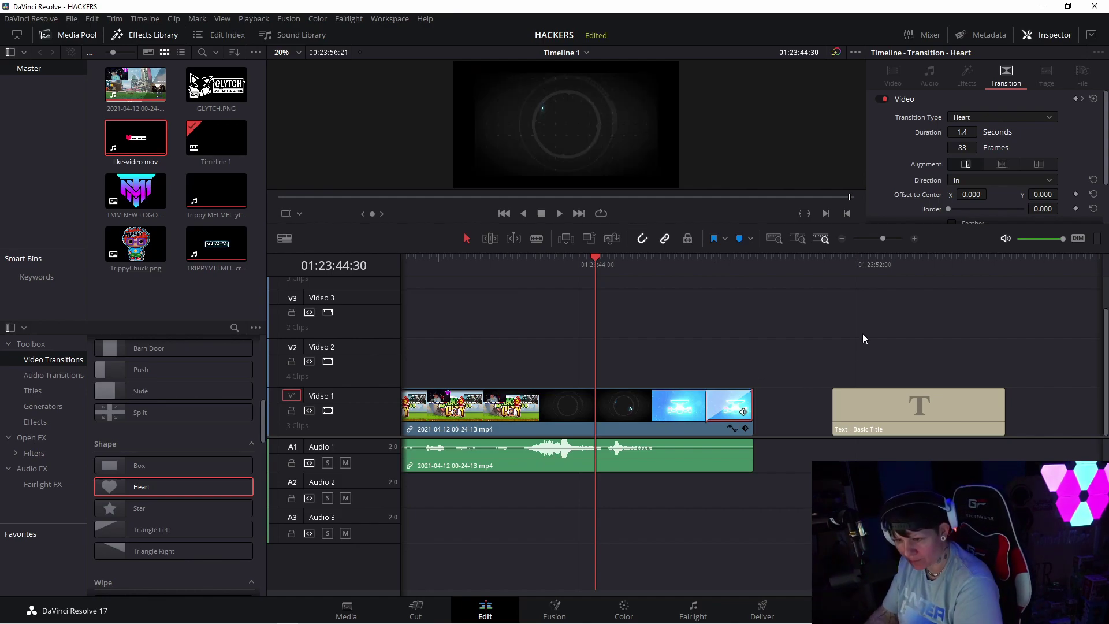
left_click(899, 407)
left_click_drag(932, 408, 857, 410)
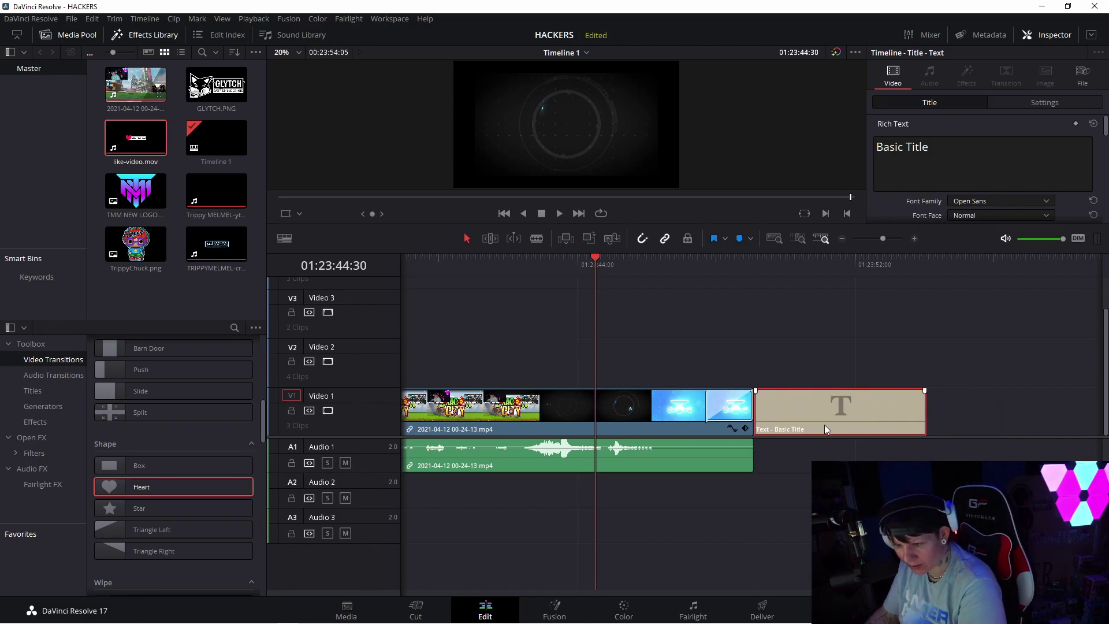
Step: Trim the end title clip shorter and bring up its text properties
left_click_drag(925, 409, 887, 392)
left_click(893, 414)
left_click(825, 422)
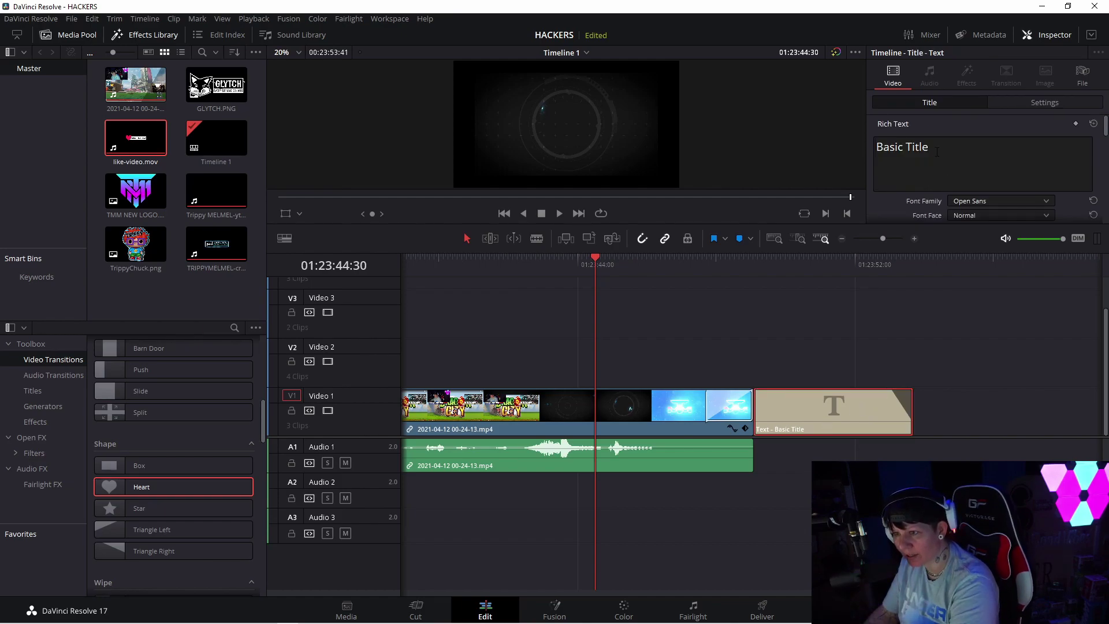
Step: Replace Basic Title with 'THXS 4 WATCHING' and 'SEE U IN THE NEXT 1' below, then preview
left_click_drag(937, 154, 889, 148)
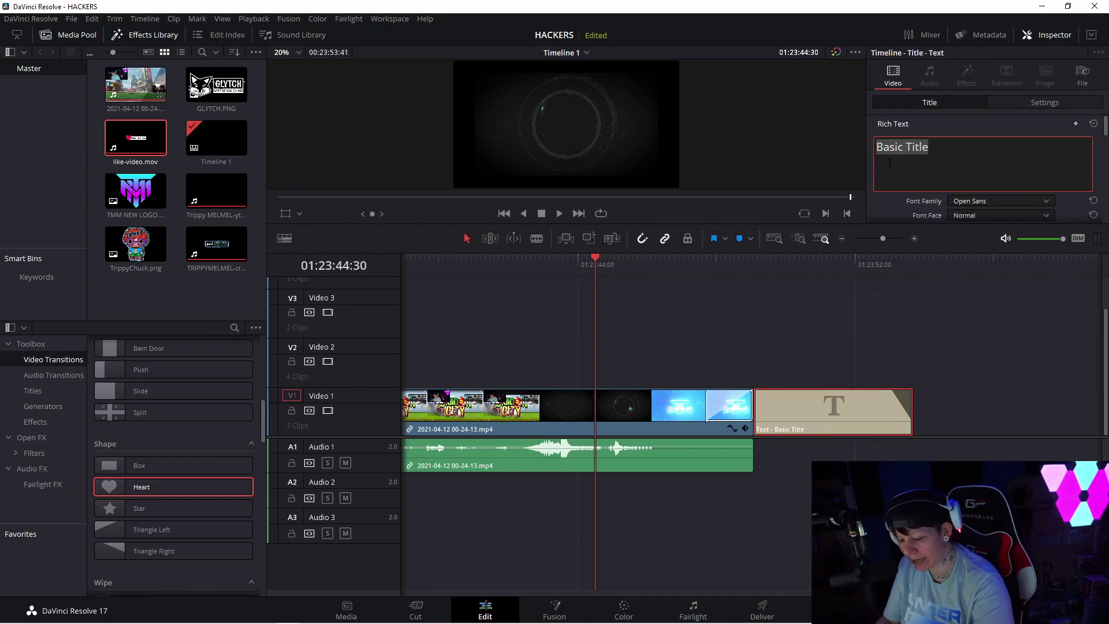
type("THXS 4 WATCHING")
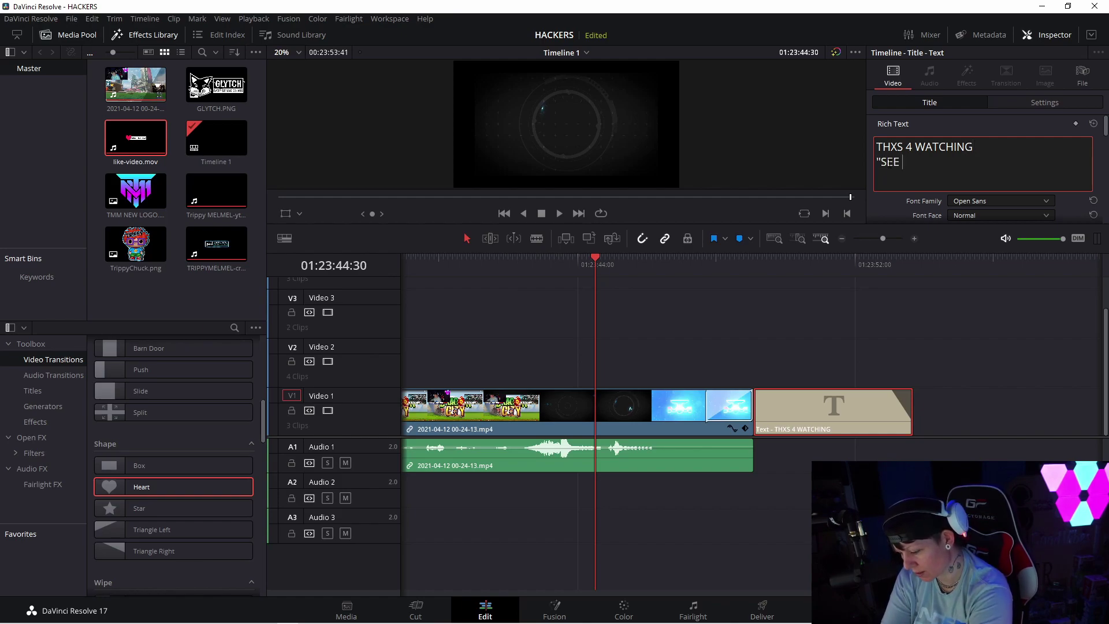
type("E N")
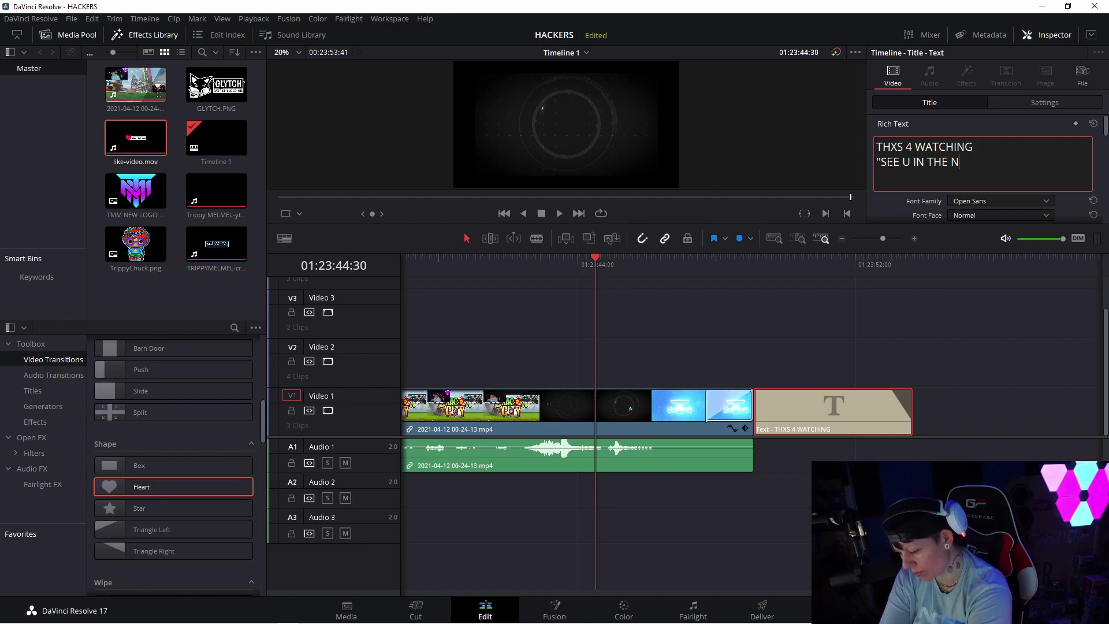
type("EXT 1\"")
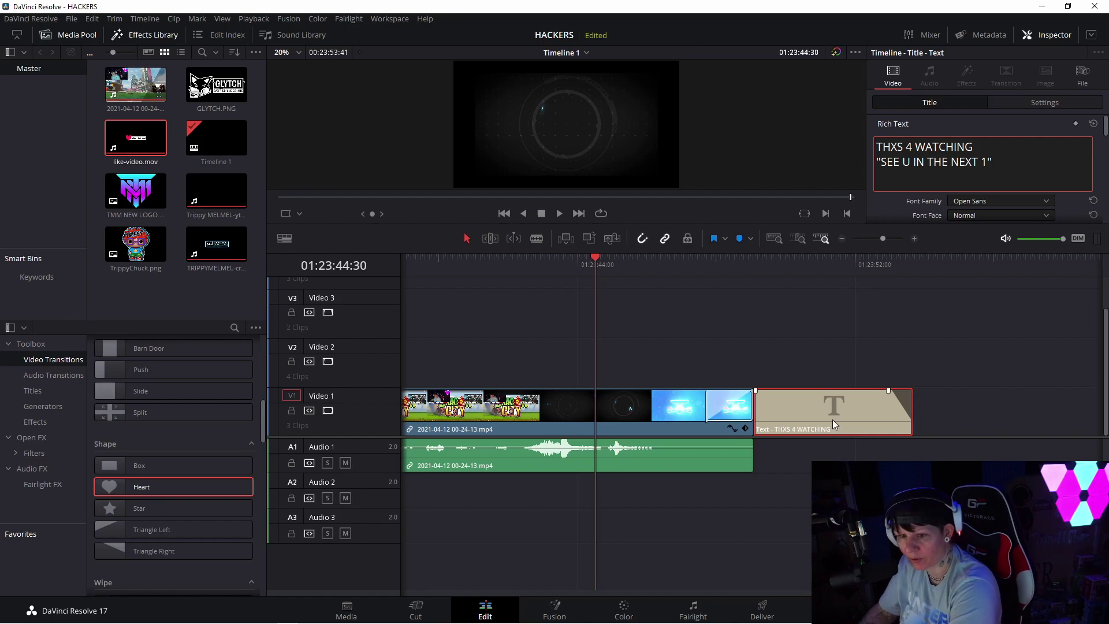
left_click(638, 261)
left_click(753, 292)
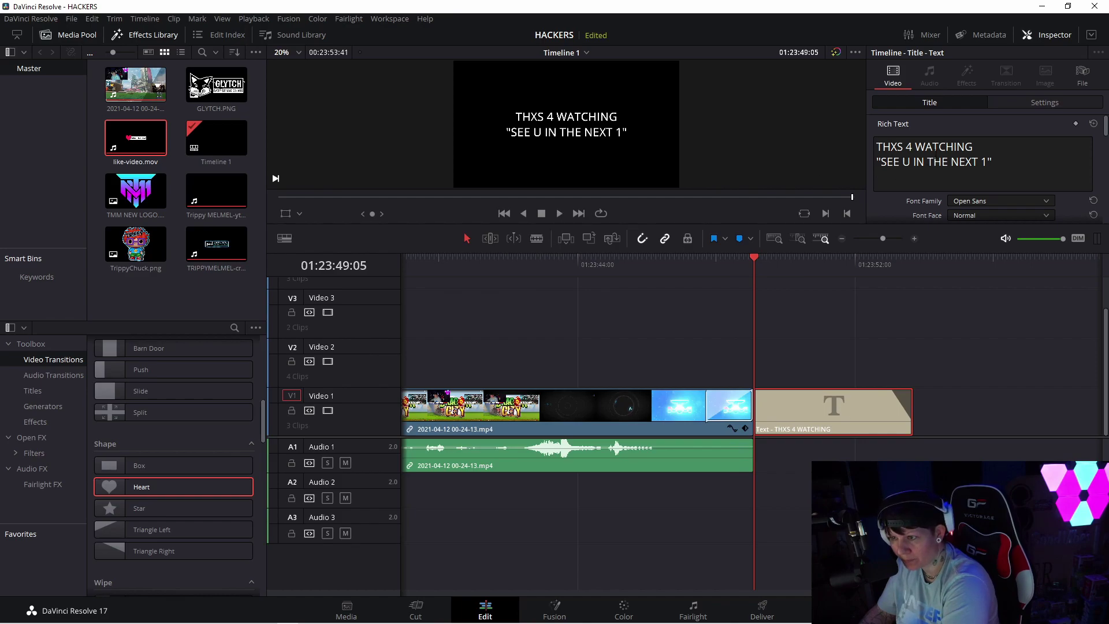
Step: Enlarge the end title text, make it Bold and set the font to Segoe MDL2 Assets
left_click(573, 126)
left_click_drag(627, 144, 663, 164)
left_click(957, 215)
left_click(968, 240)
scroll(972, 220, "down", 1)
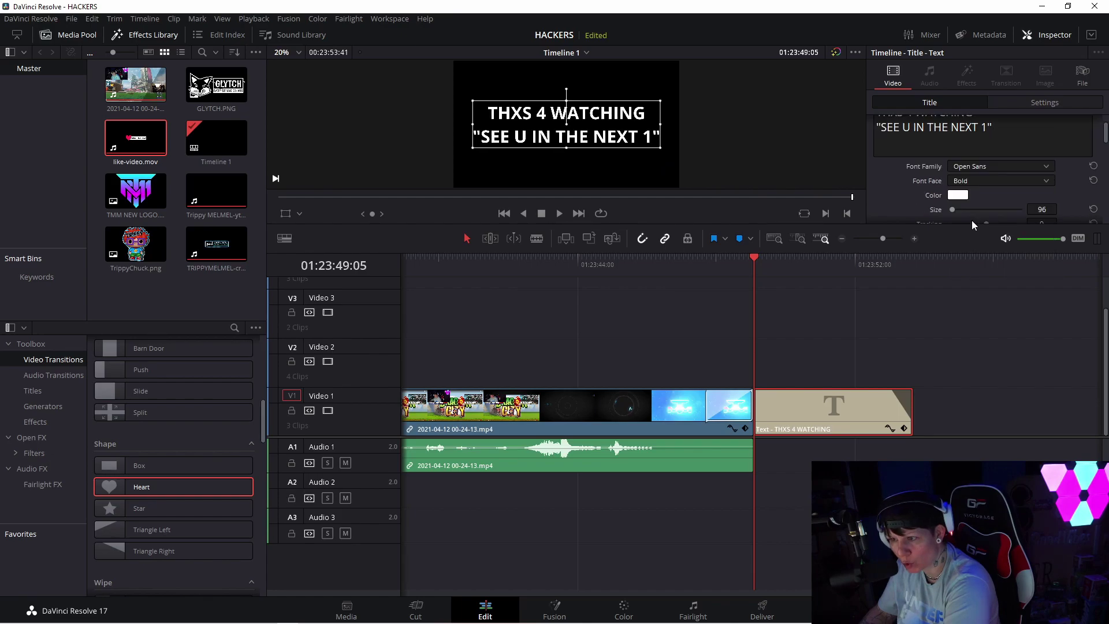
left_click(971, 166)
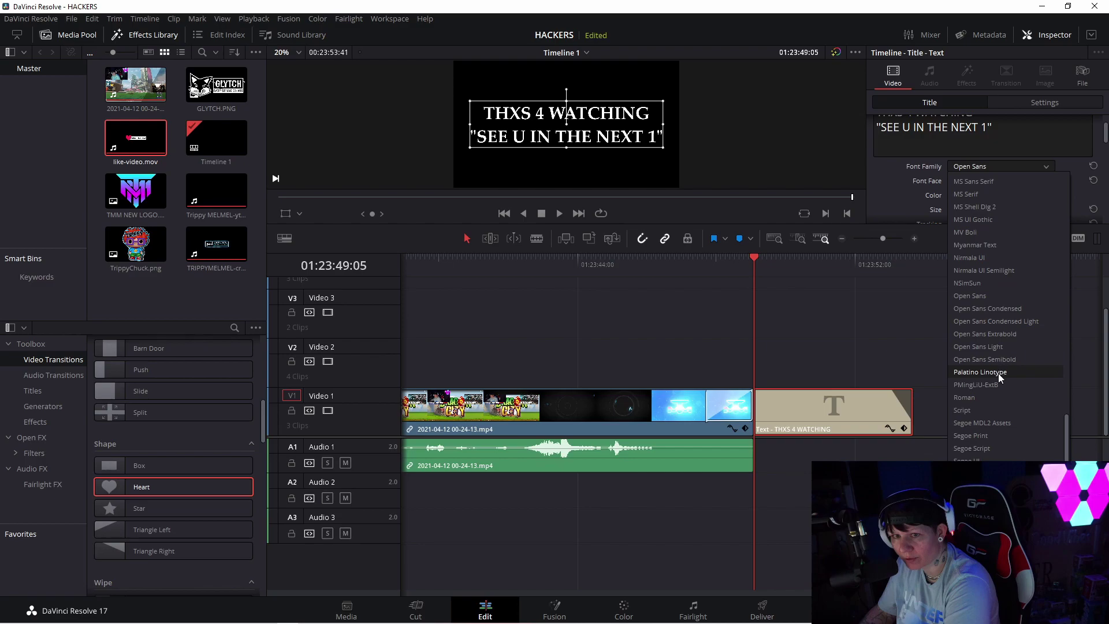
left_click(1005, 423)
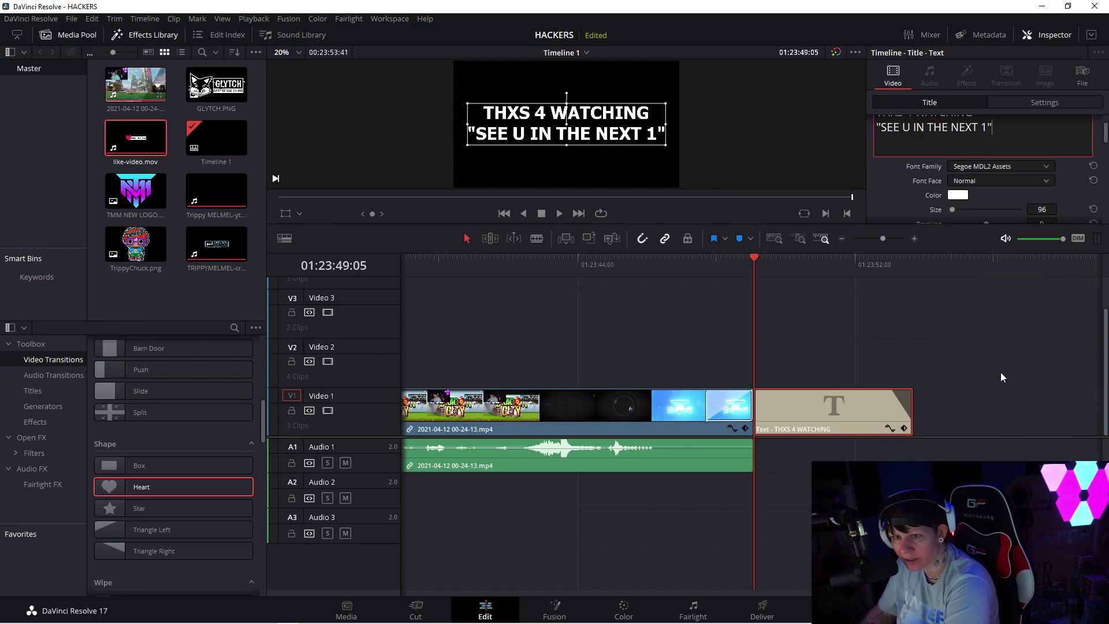
Step: Colour the end title text bright green (#55ff00)
left_click(958, 196)
left_click(423, 259)
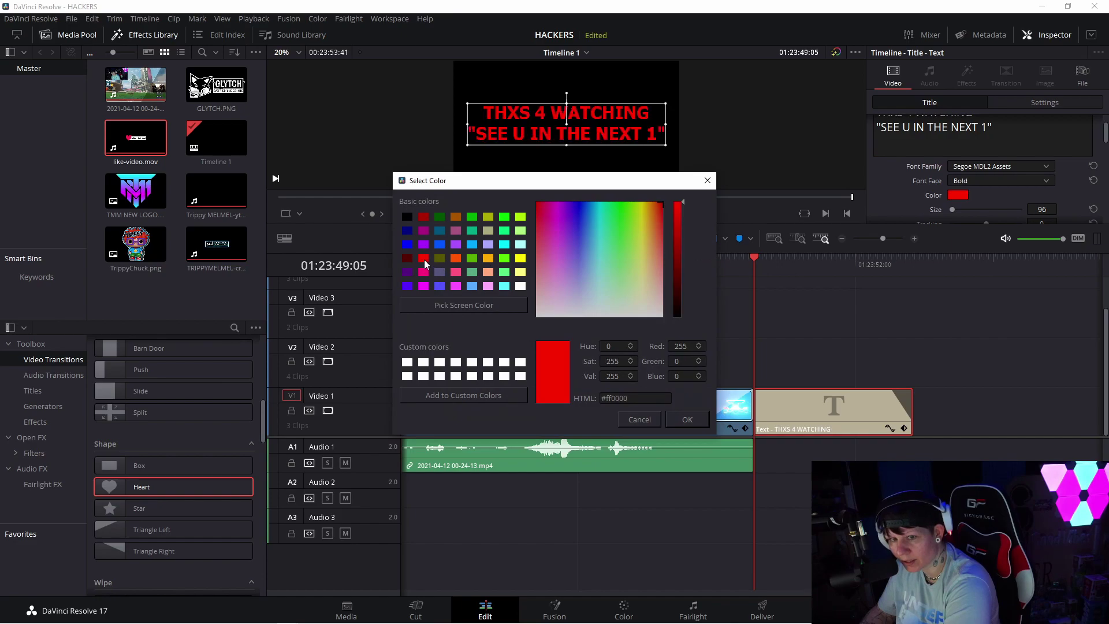
left_click(456, 258)
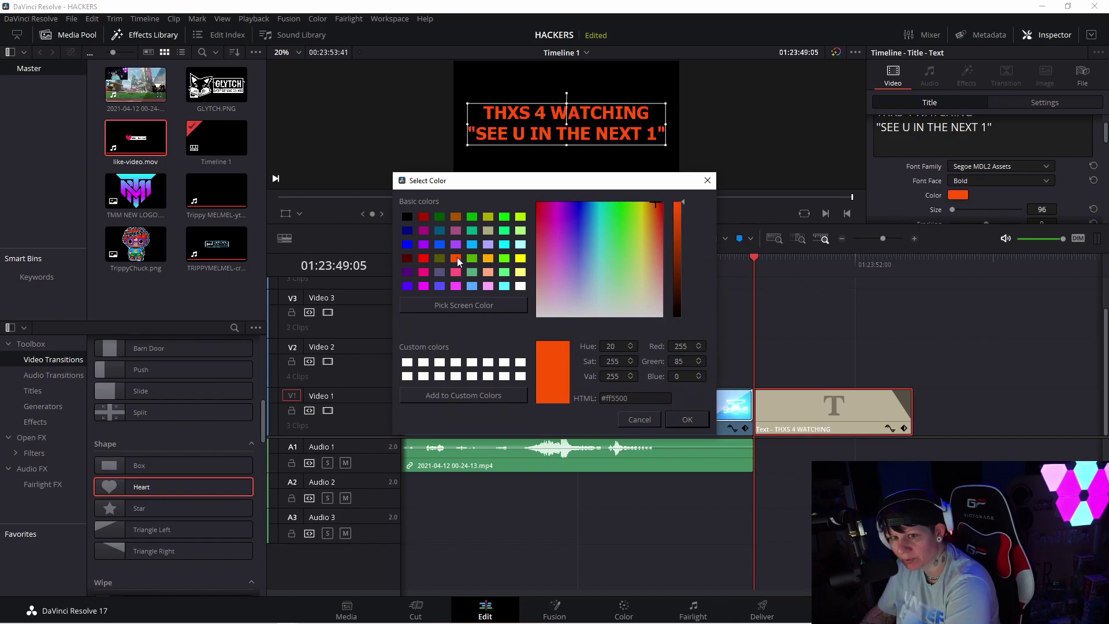
left_click(506, 264)
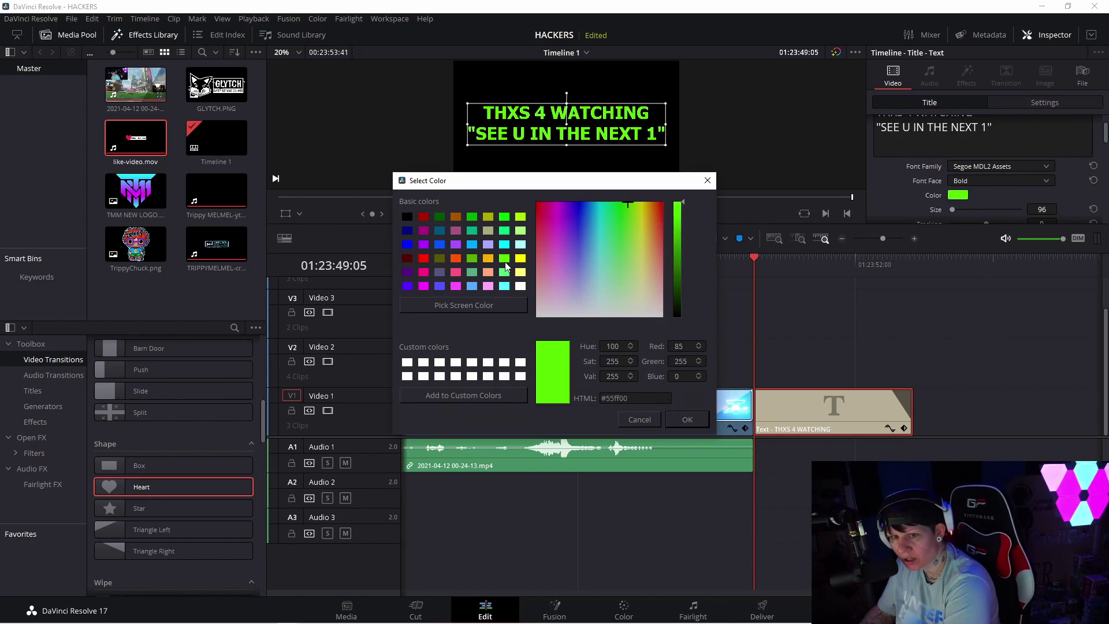
left_click(686, 419)
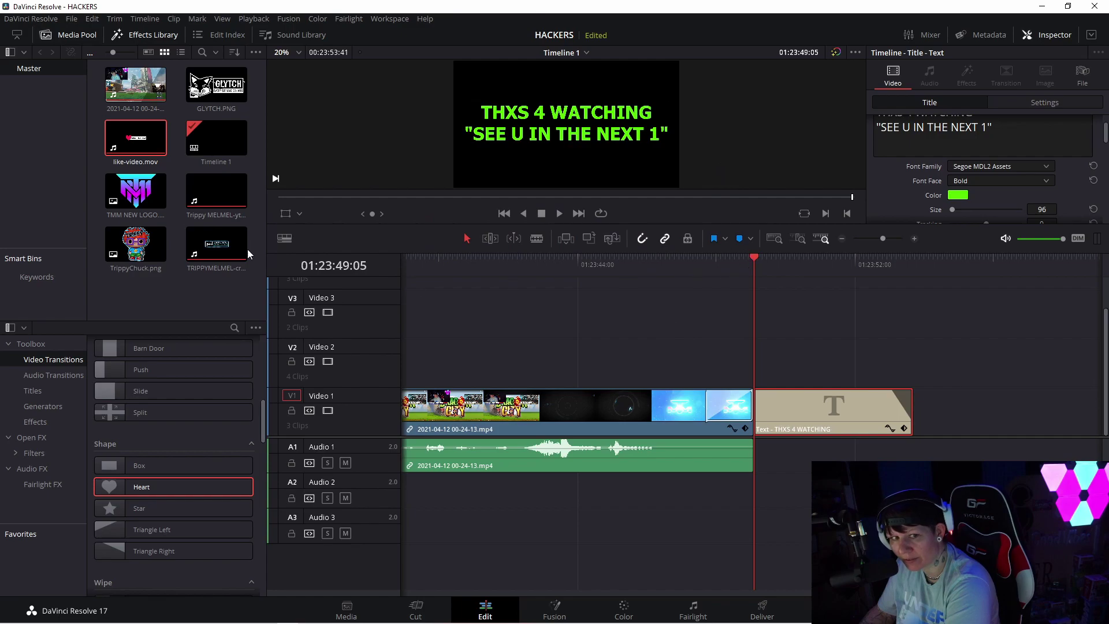
Step: Import '[FREE NO COPYRIGHT BEAT 2020] FREE INSTRUMENTAL TRAP #11.mp3' from the Seagate Expansion Drive into the Media Pool
right_click(179, 303)
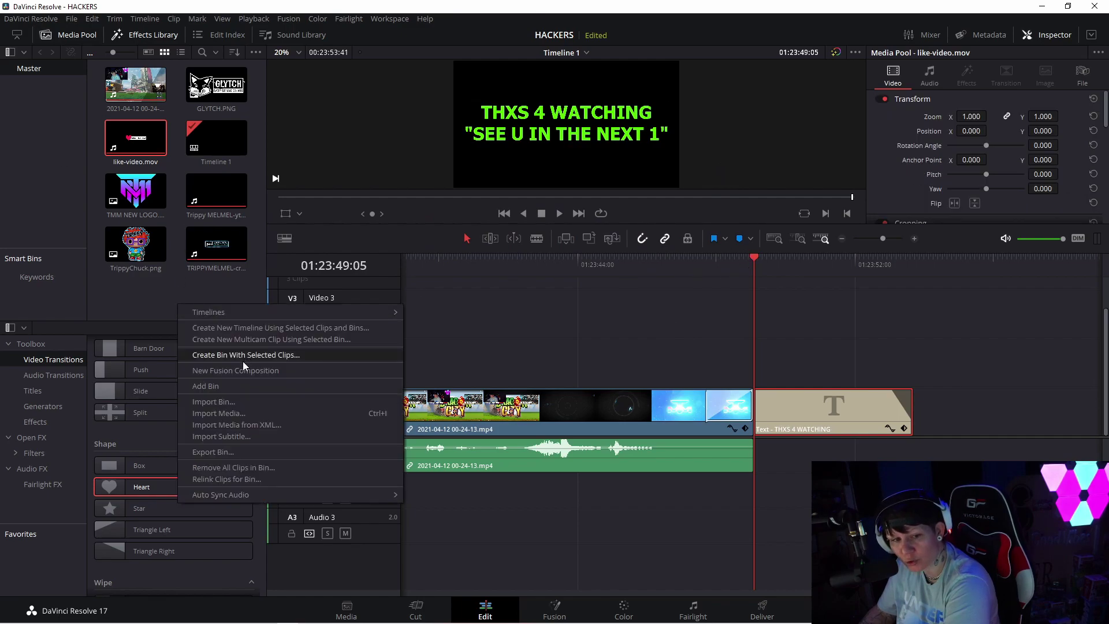
left_click(232, 414)
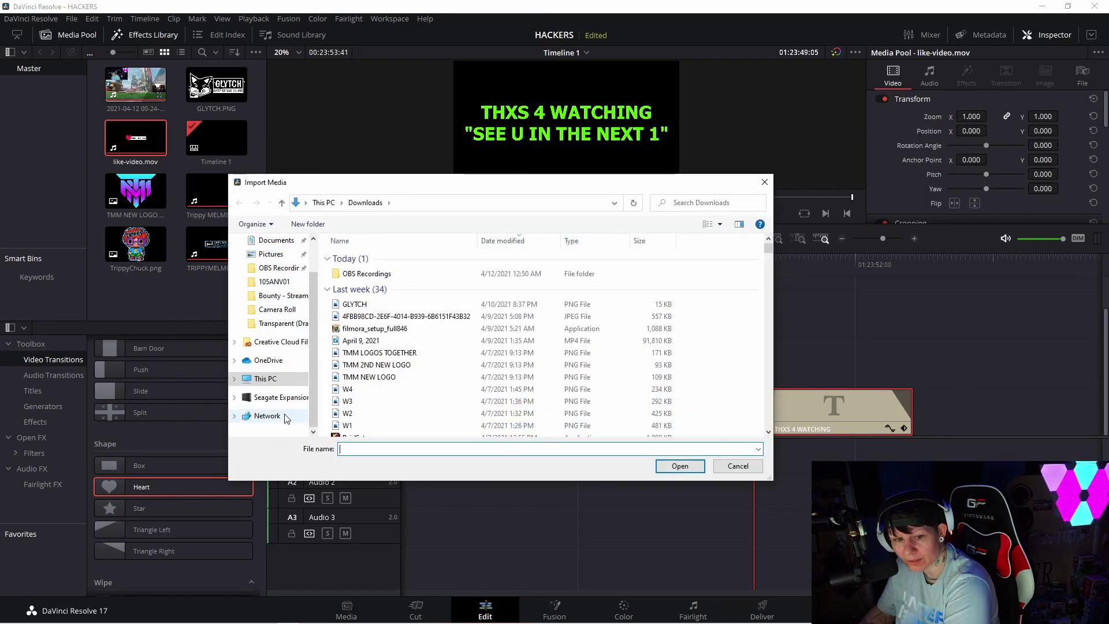
left_click(281, 397)
scroll(407, 358, "down", 10)
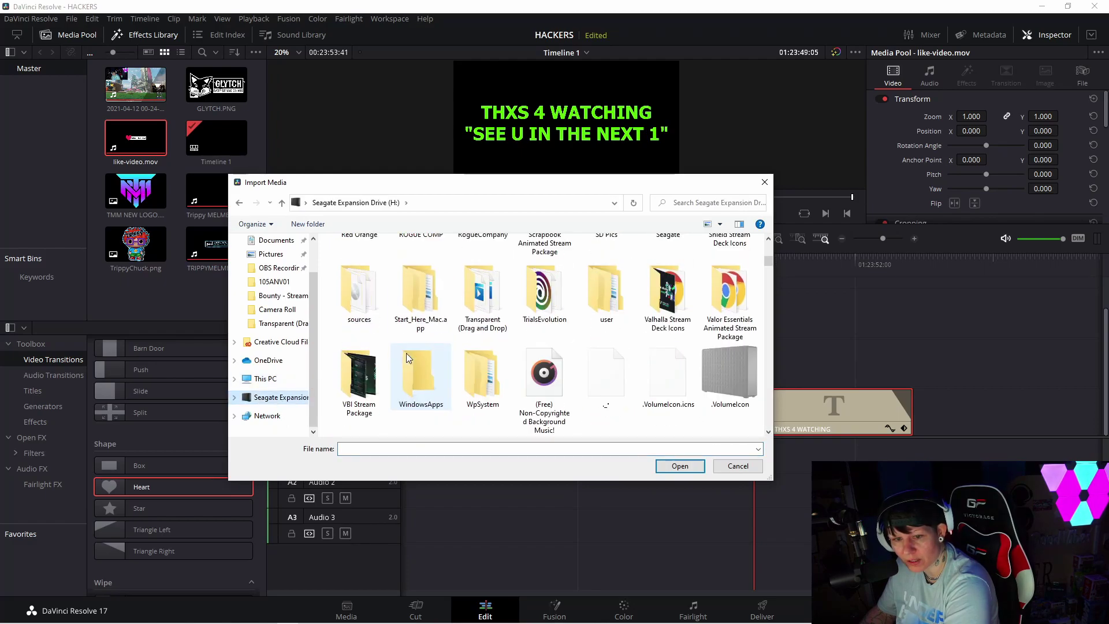
scroll(419, 294, "down", 1)
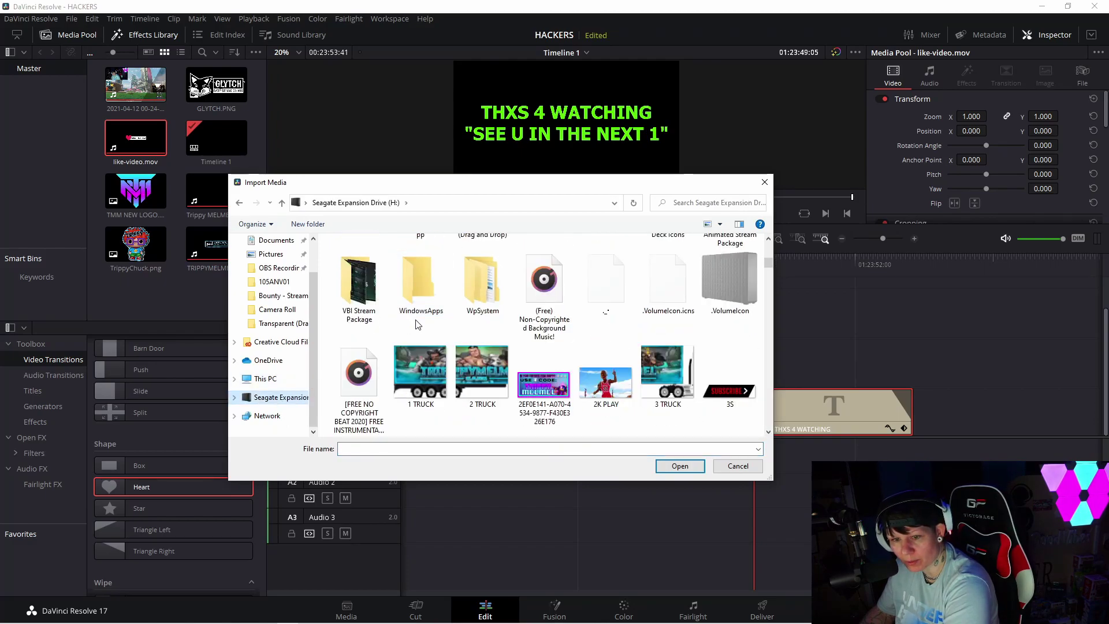
double_click(364, 390)
Step: Add the beat to the timeline, cut away its start, and move the remainder under the end title
left_click_drag(136, 90, 404, 513)
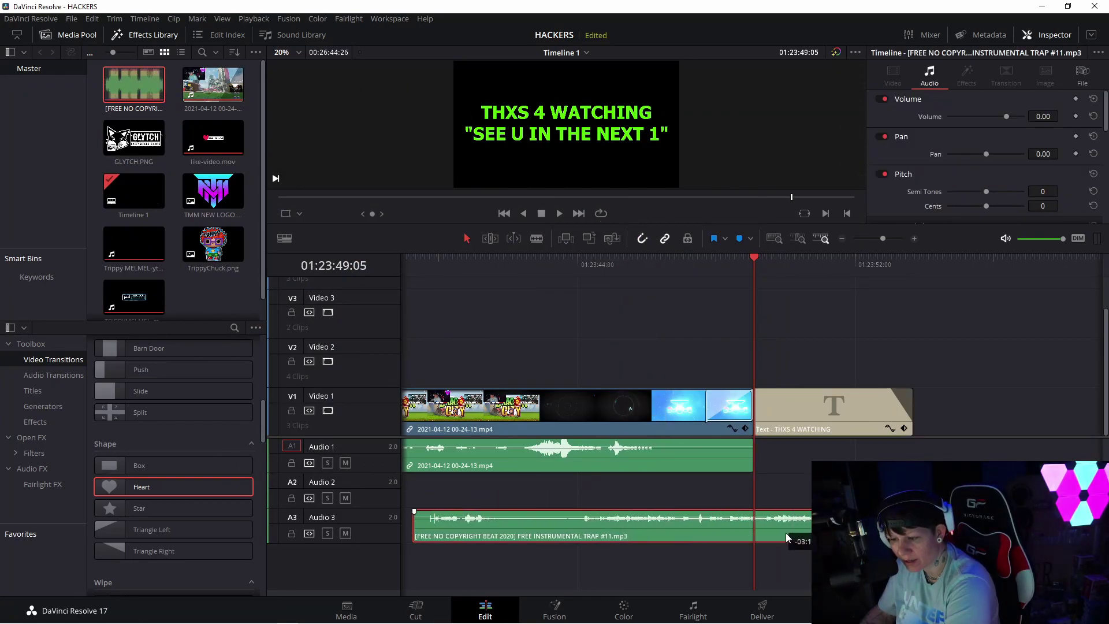
left_click(536, 238)
left_click(776, 523)
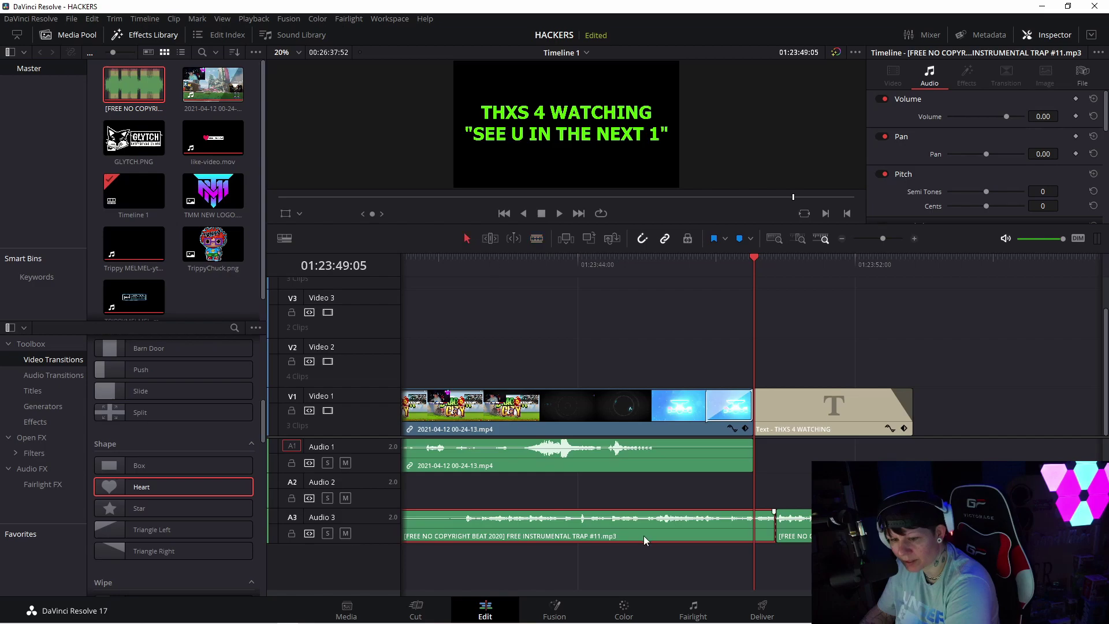
key("Delete")
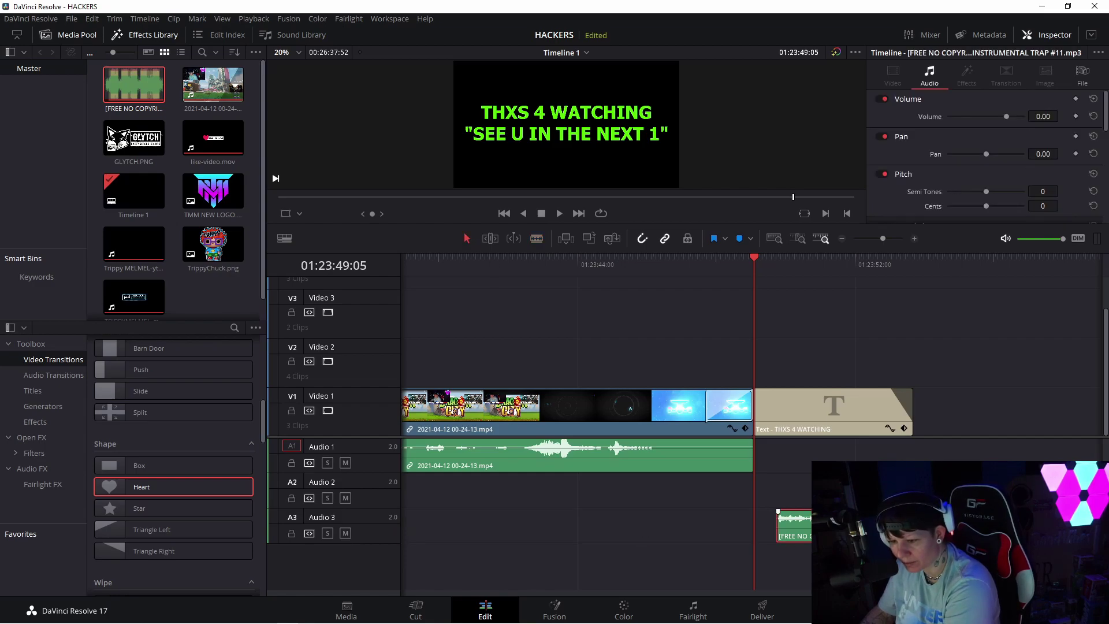
left_click_drag(794, 525, 770, 456)
Step: Extend the end title clip and delete the music past its end so both finish together
left_click(874, 415)
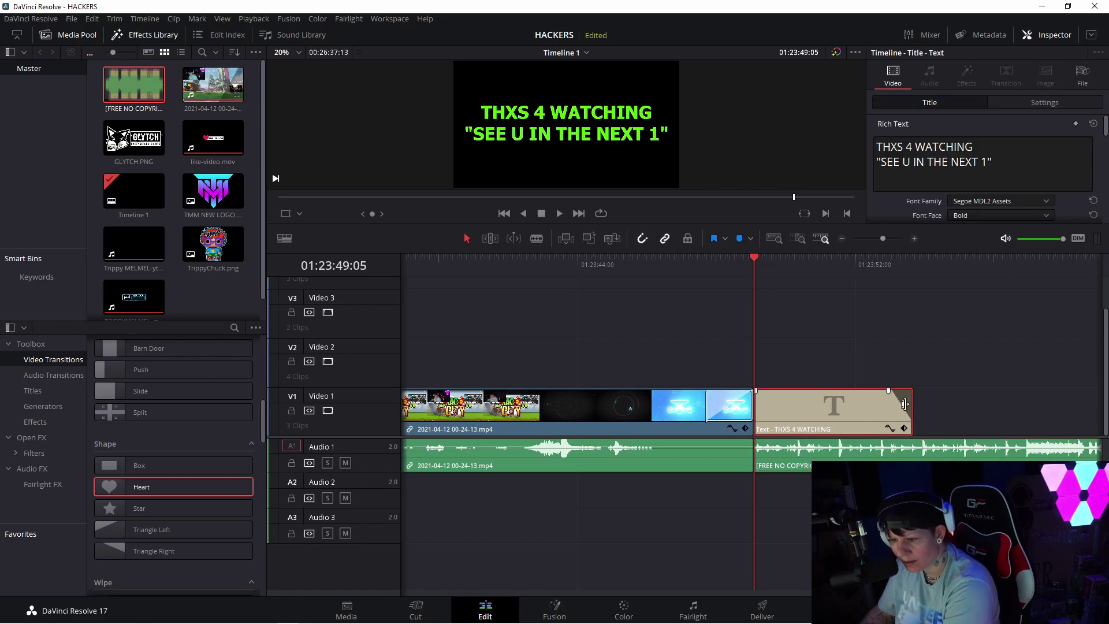
left_click_drag(912, 412, 962, 416)
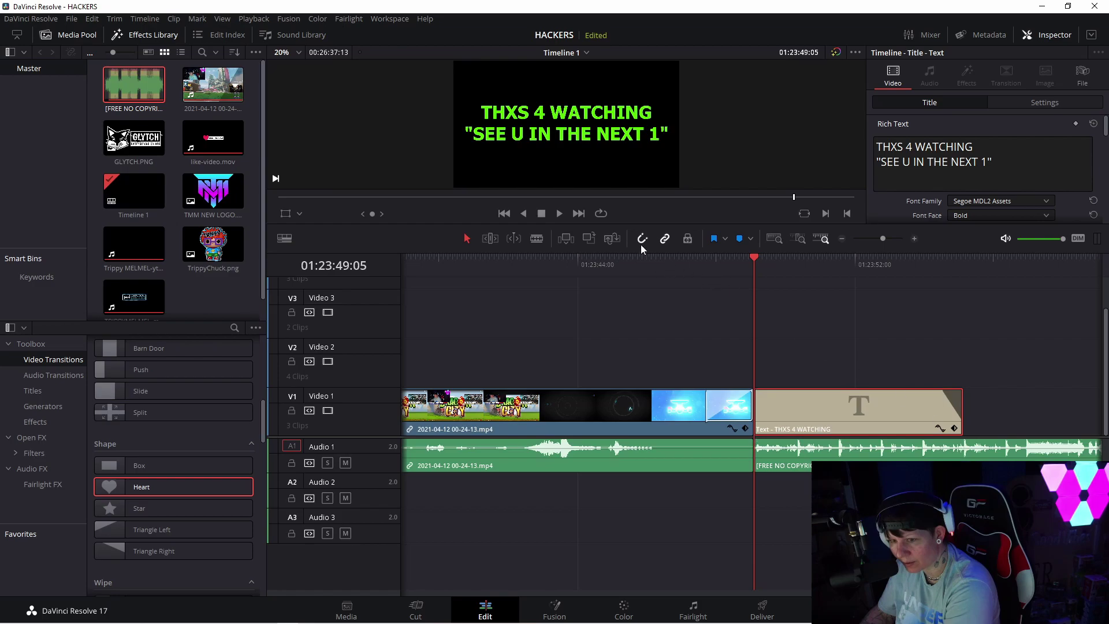
left_click(537, 239)
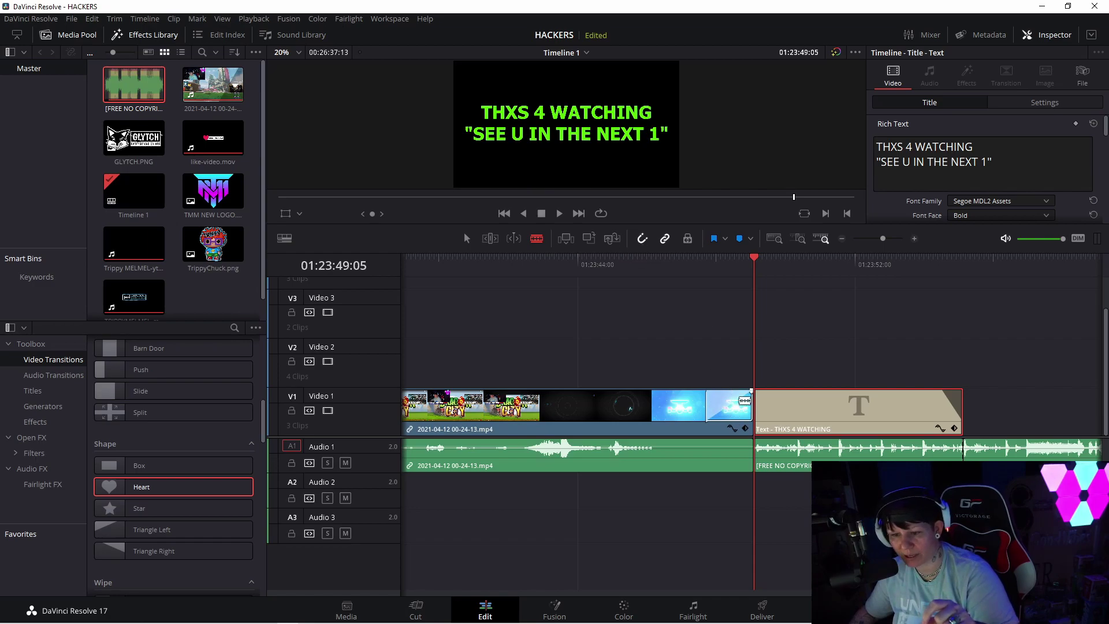
left_click(467, 238)
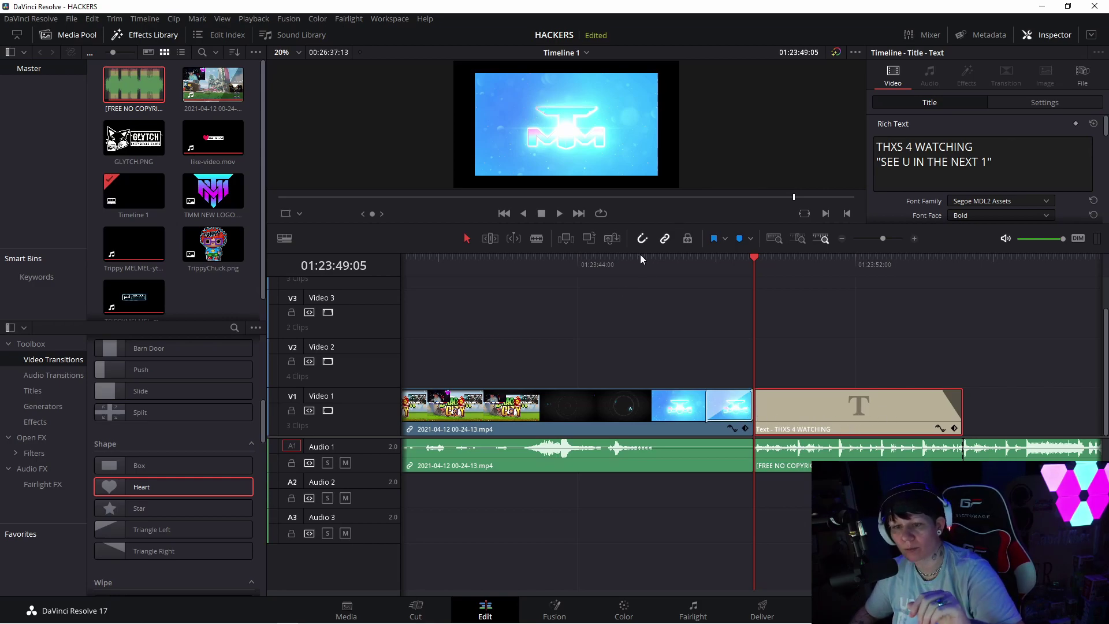
left_click(965, 448)
key("Delete")
left_click(840, 398)
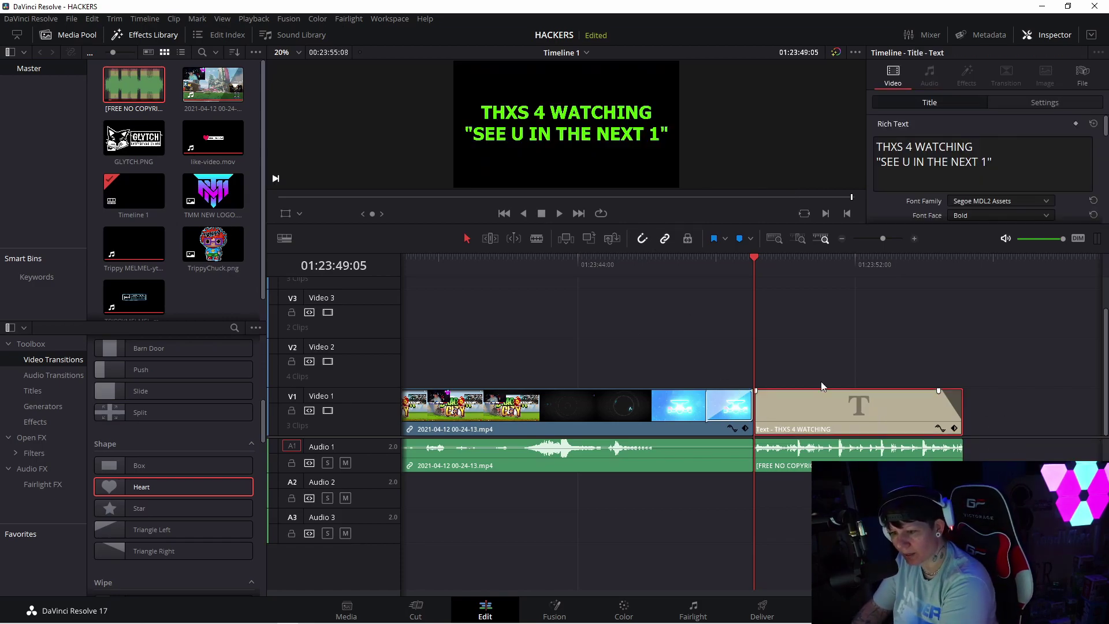
left_click_drag(757, 258, 459, 290)
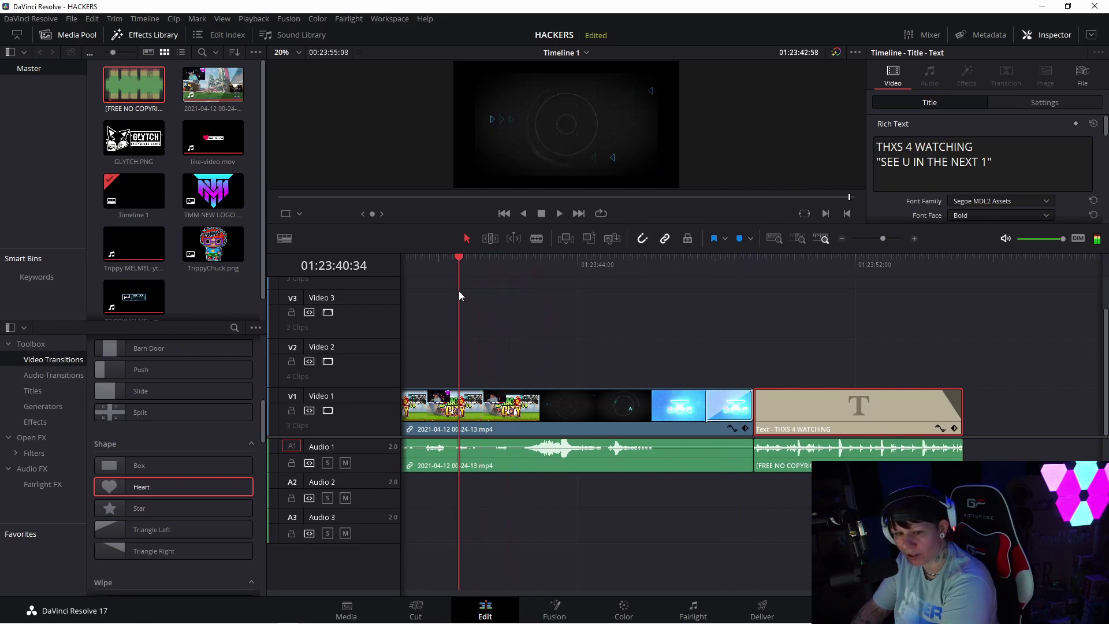
Step: Play back the edit's ending, then show the gameplay clip as MediaIn1 to MediaOut1 nodes in Fusion
left_click(558, 214)
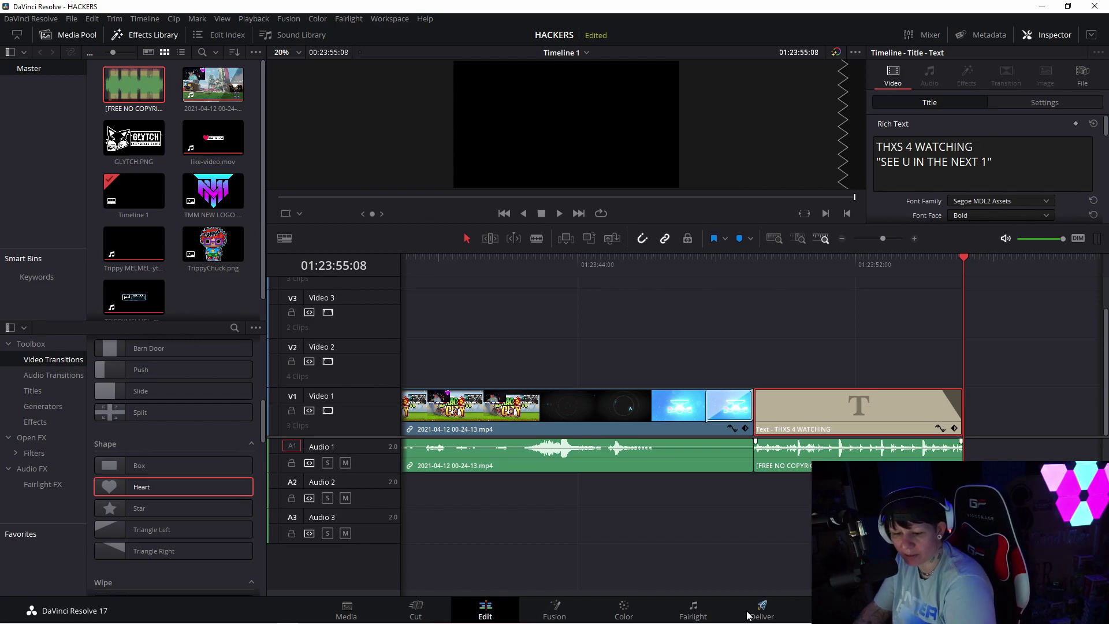
left_click(554, 613)
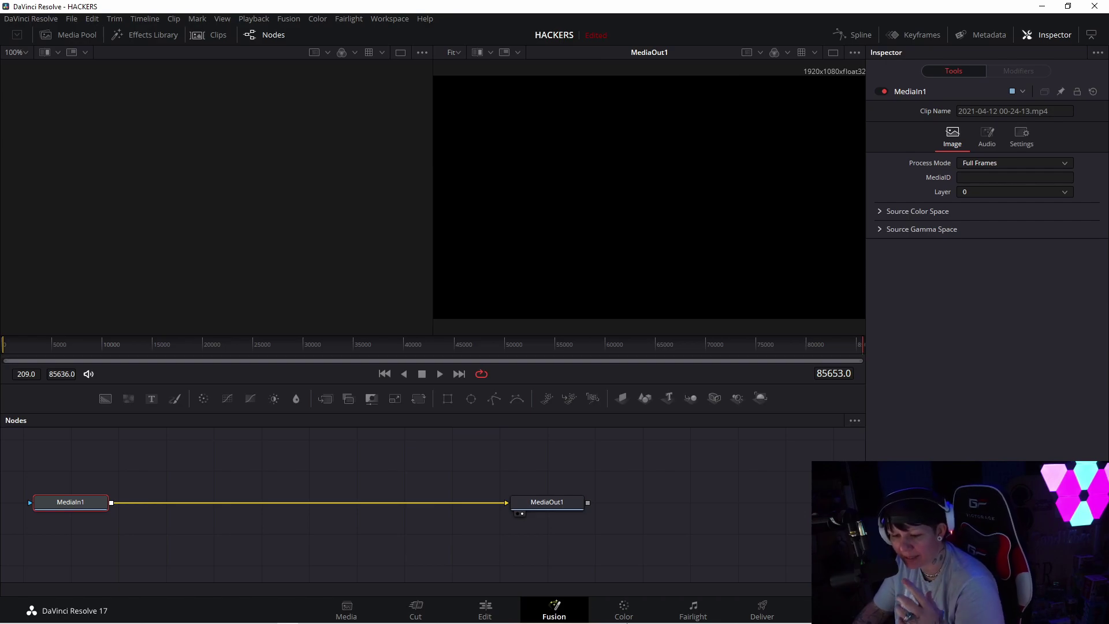
Step: Visit the Color page, return to Fusion, show the Metadata and Keyframes panels, and hide the Inspector
left_click(624, 609)
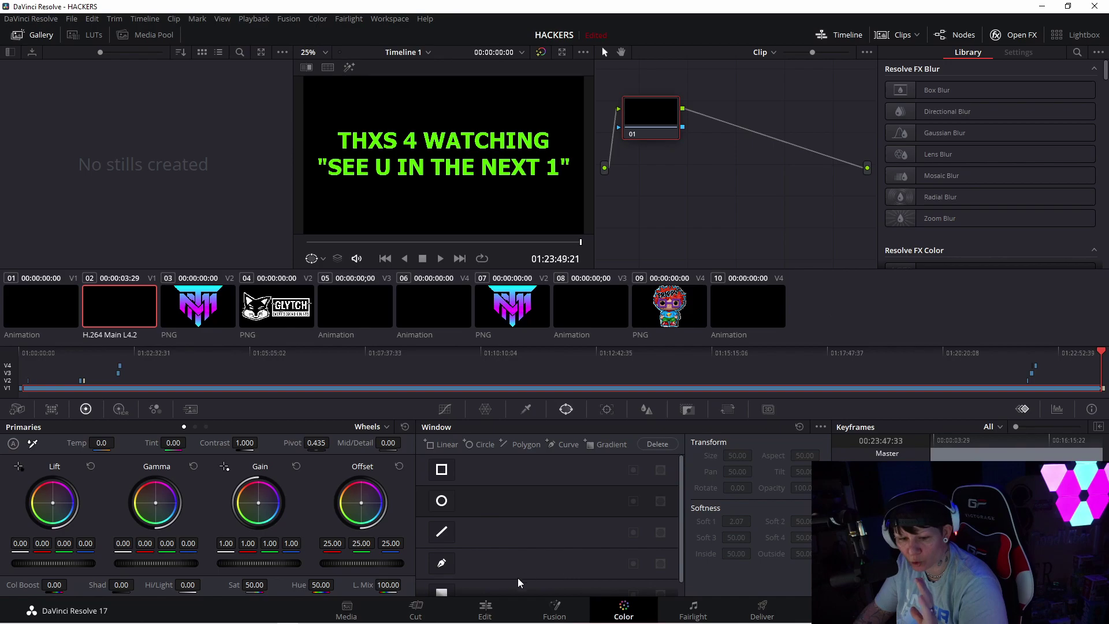
left_click(556, 609)
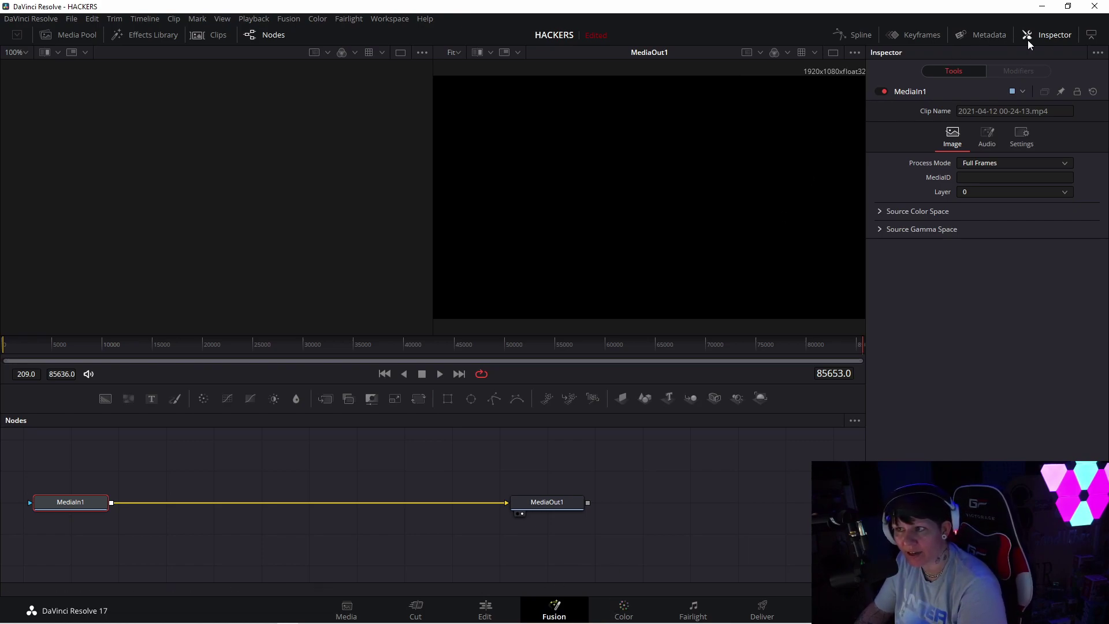
left_click(983, 36)
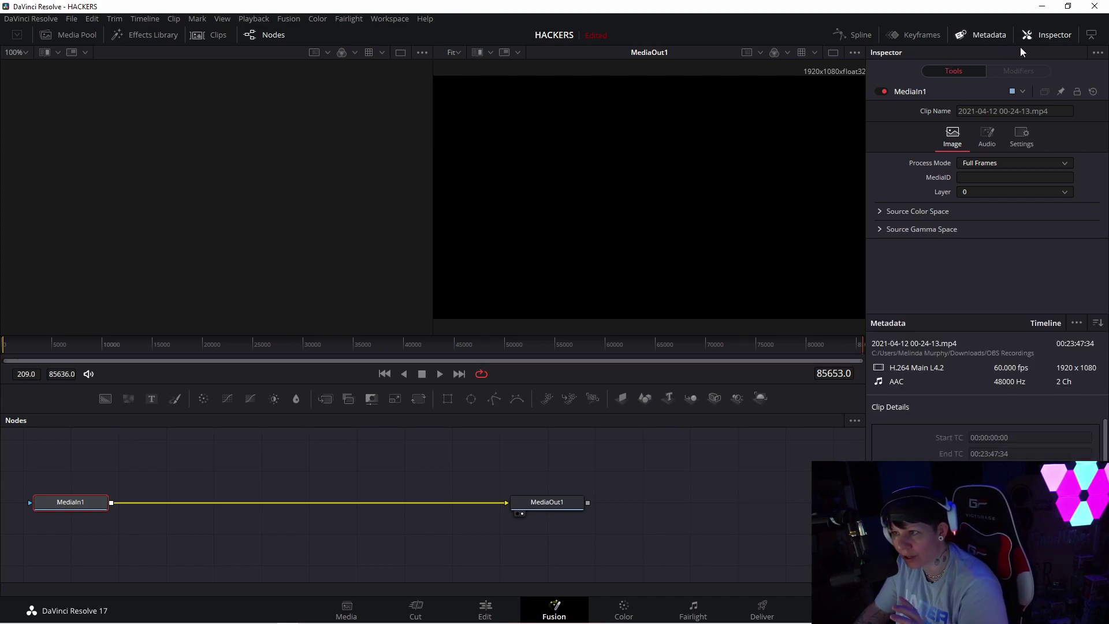
left_click(1032, 33)
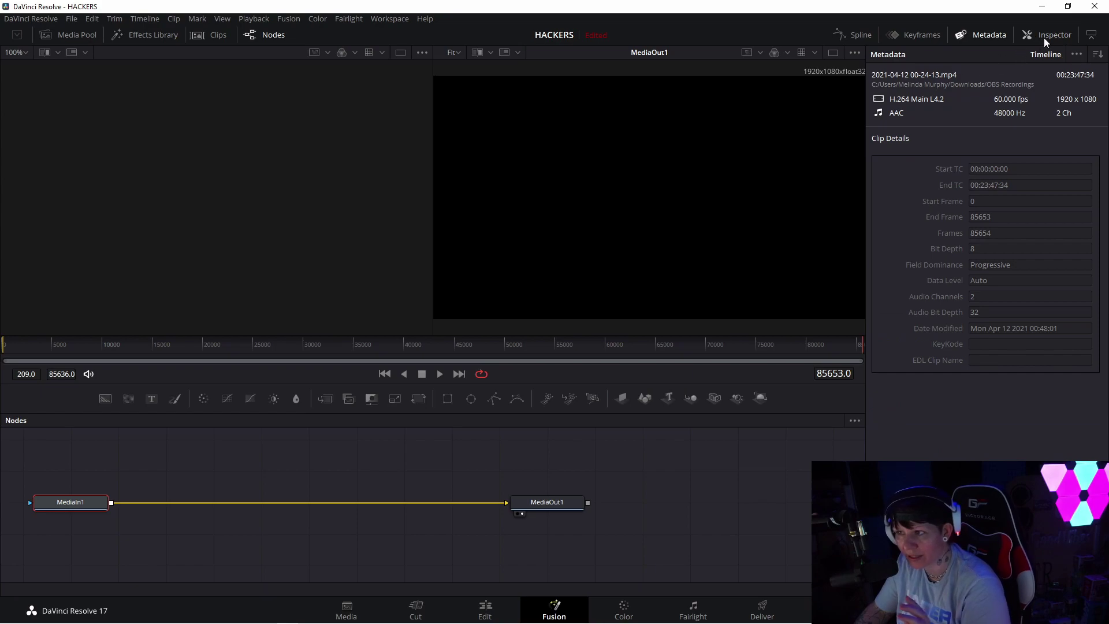
left_click(923, 36)
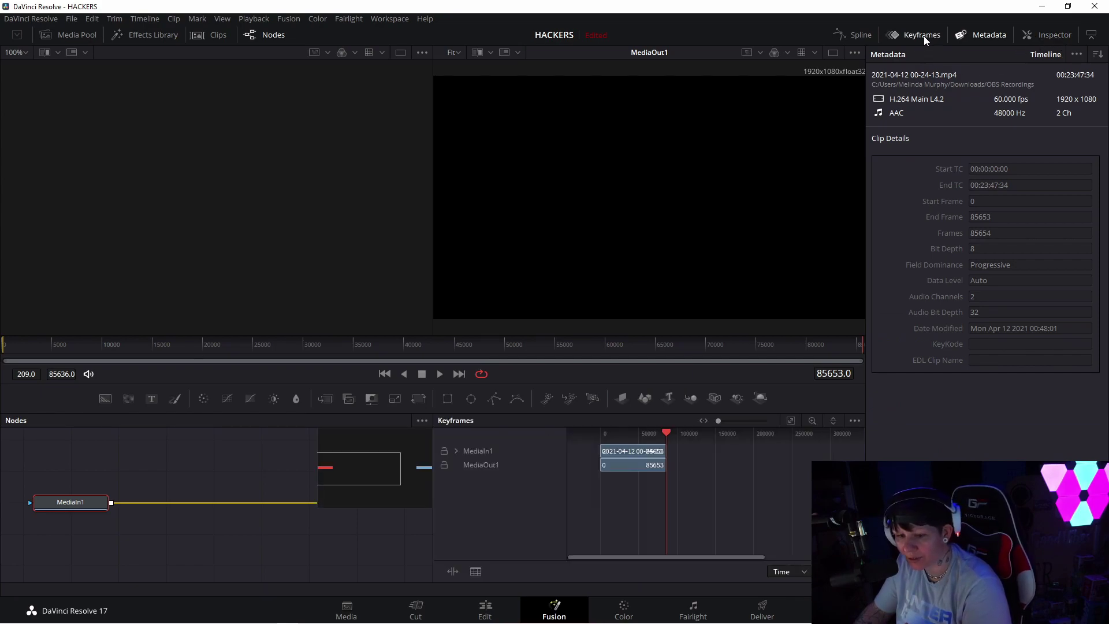